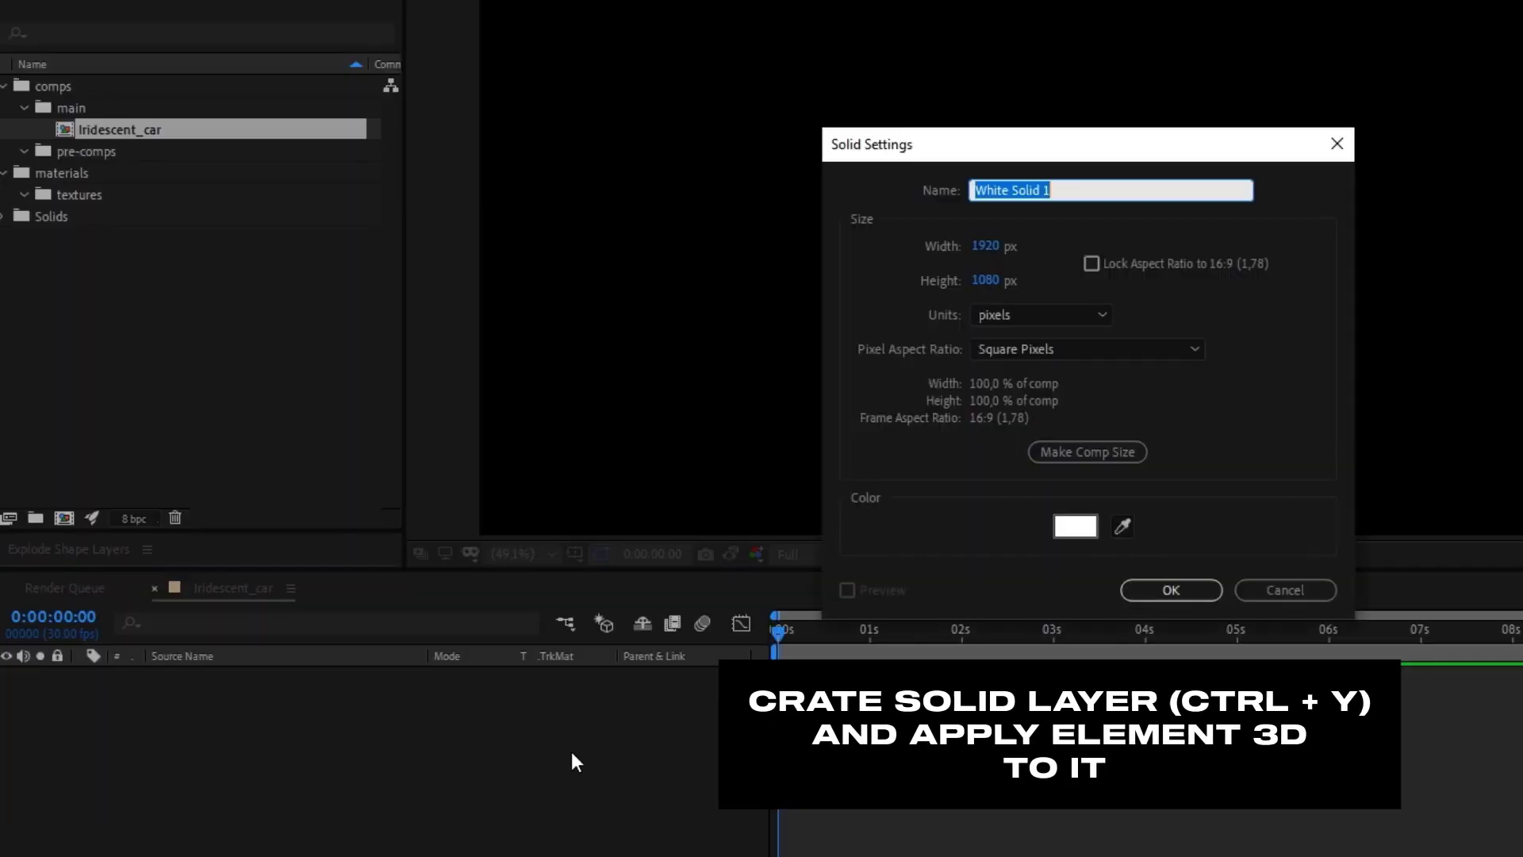
Create a white 1920 x 1080 px solid named "Element 3d" and apply the Element effect to it.
text(Element 3d)
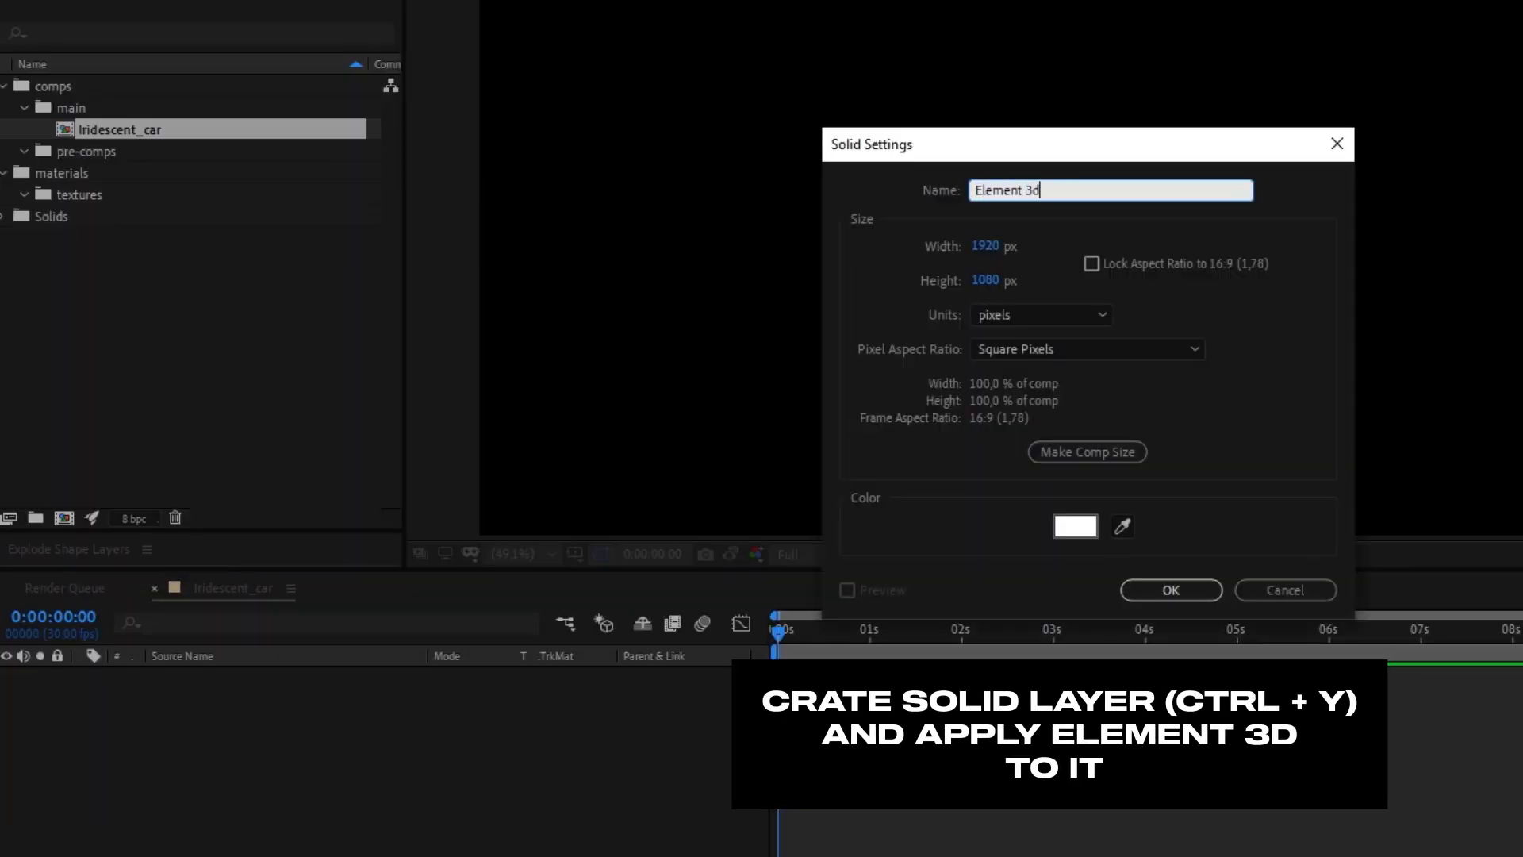
key(Return)
key(ctrl+space)
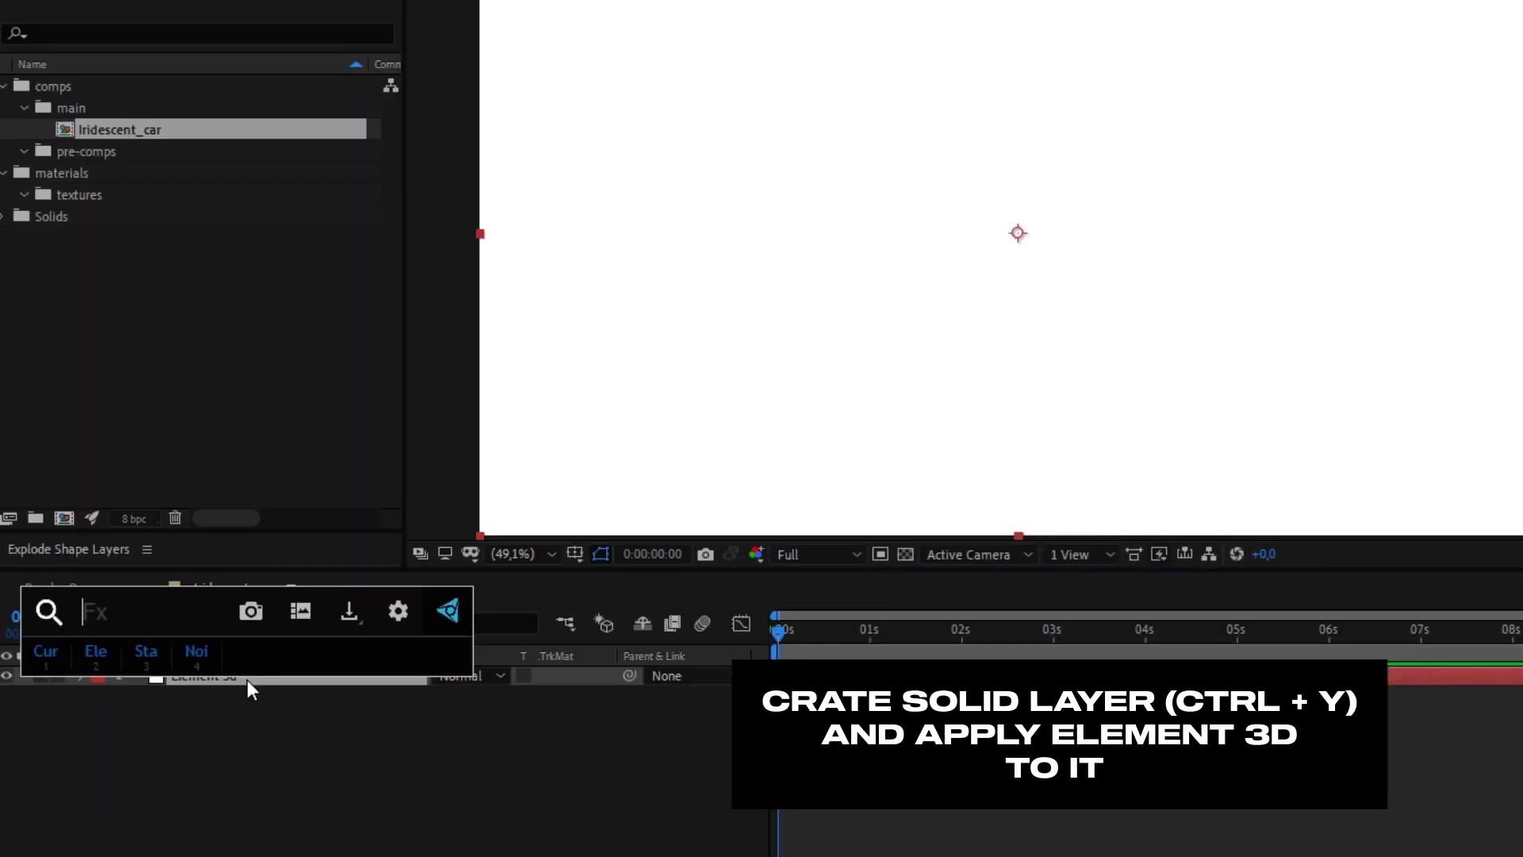
click(94, 653)
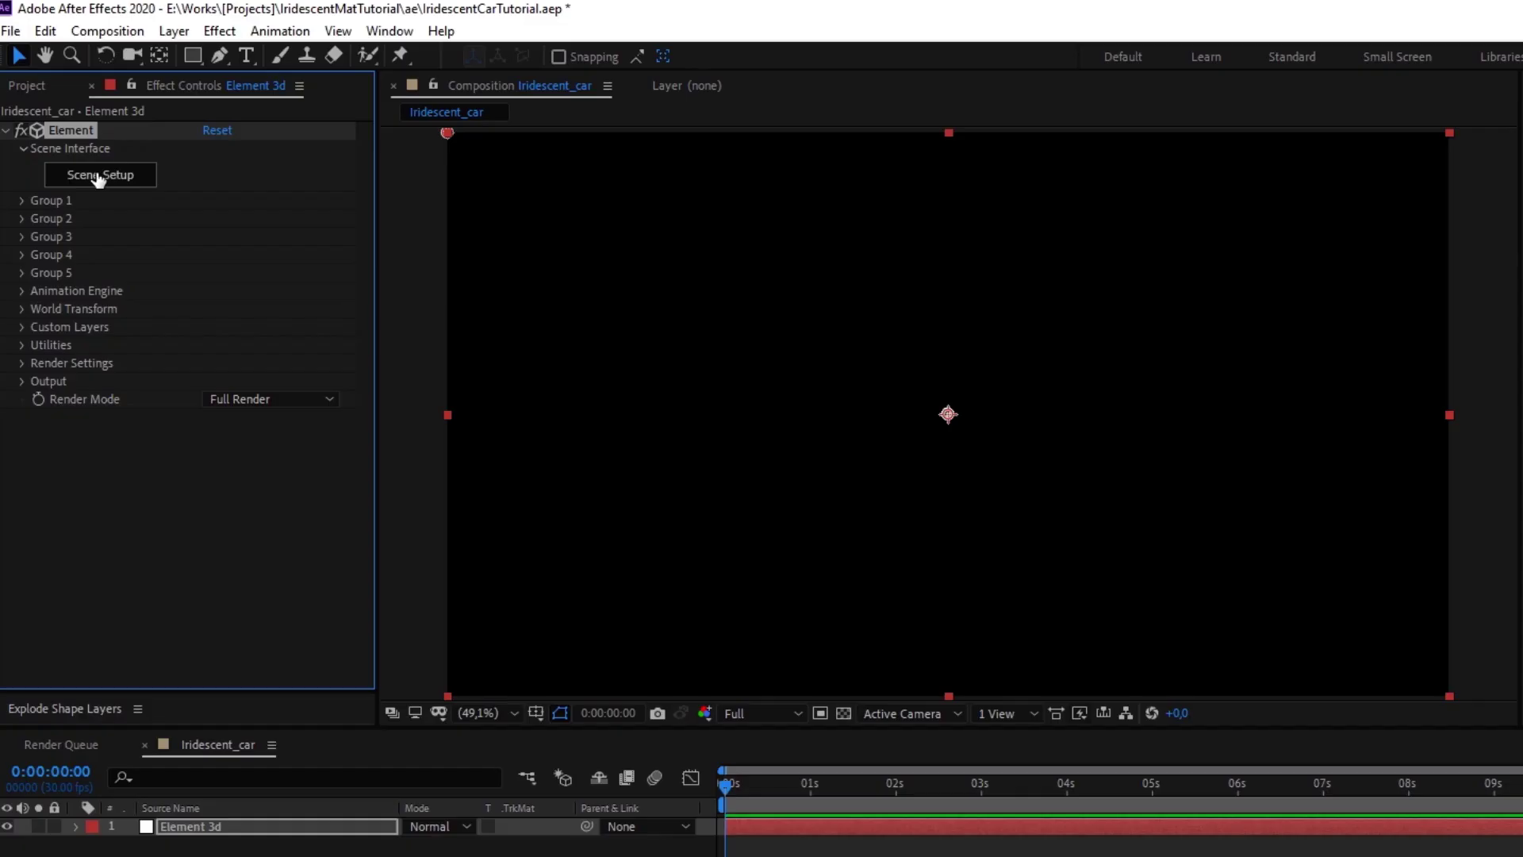
Import gallardo2010_low.c4d into Element's scene with the default import preferences.
click(98, 175)
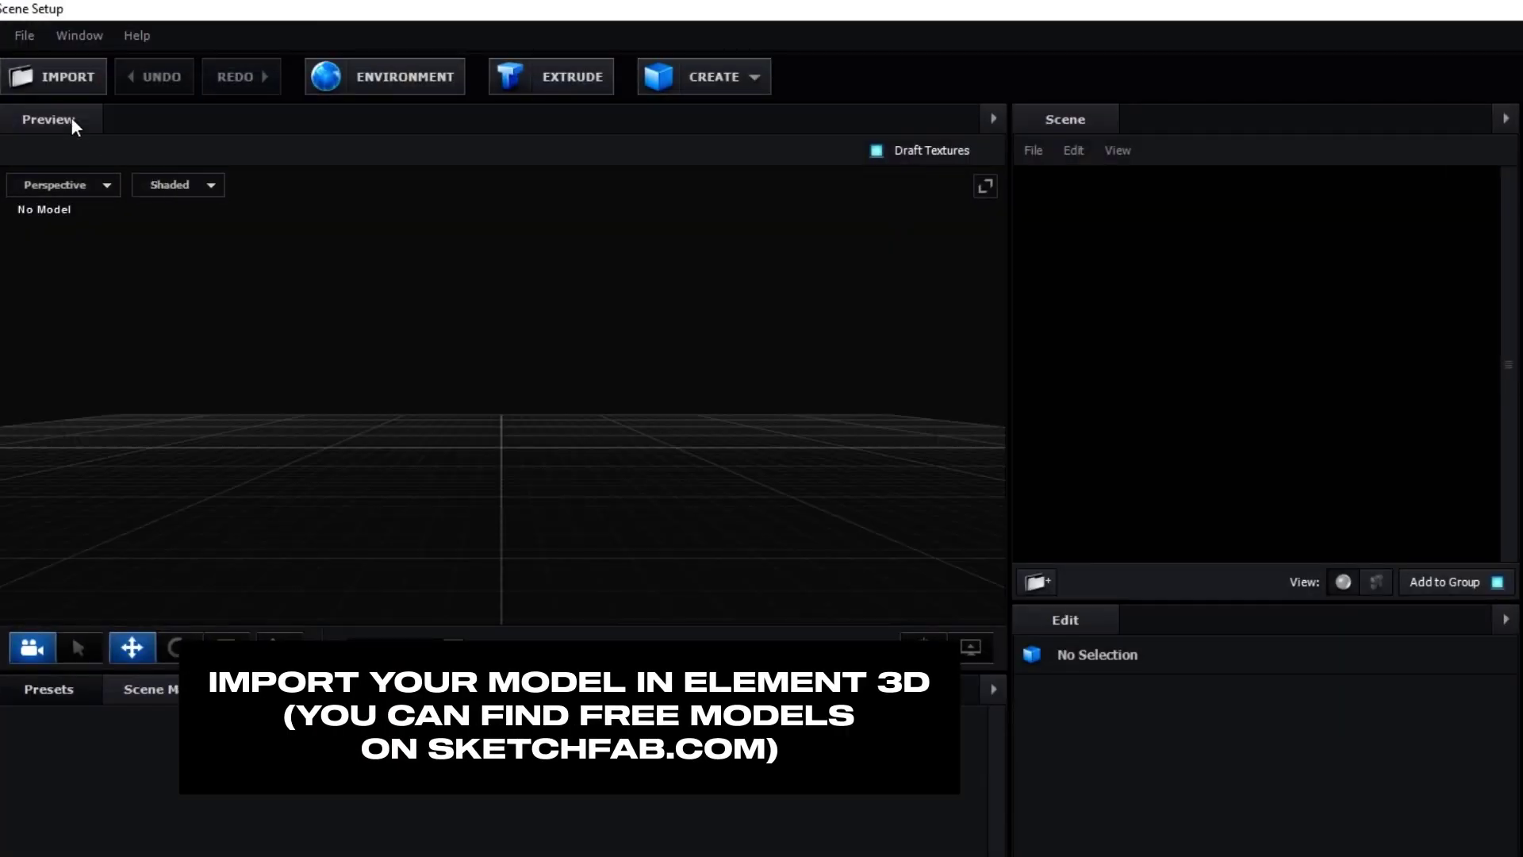
click(88, 80)
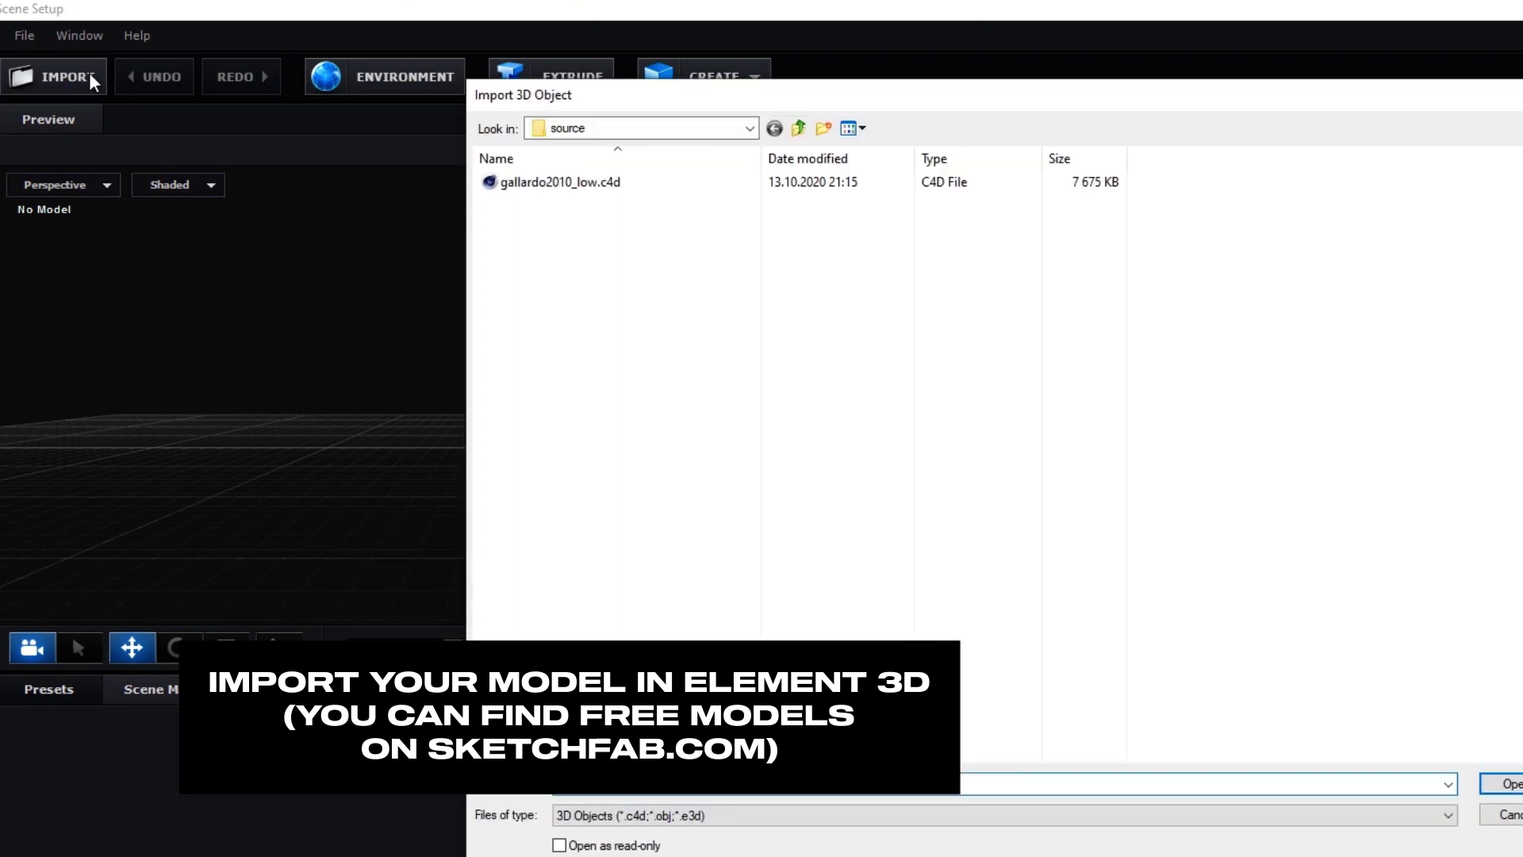
double_click(545, 184)
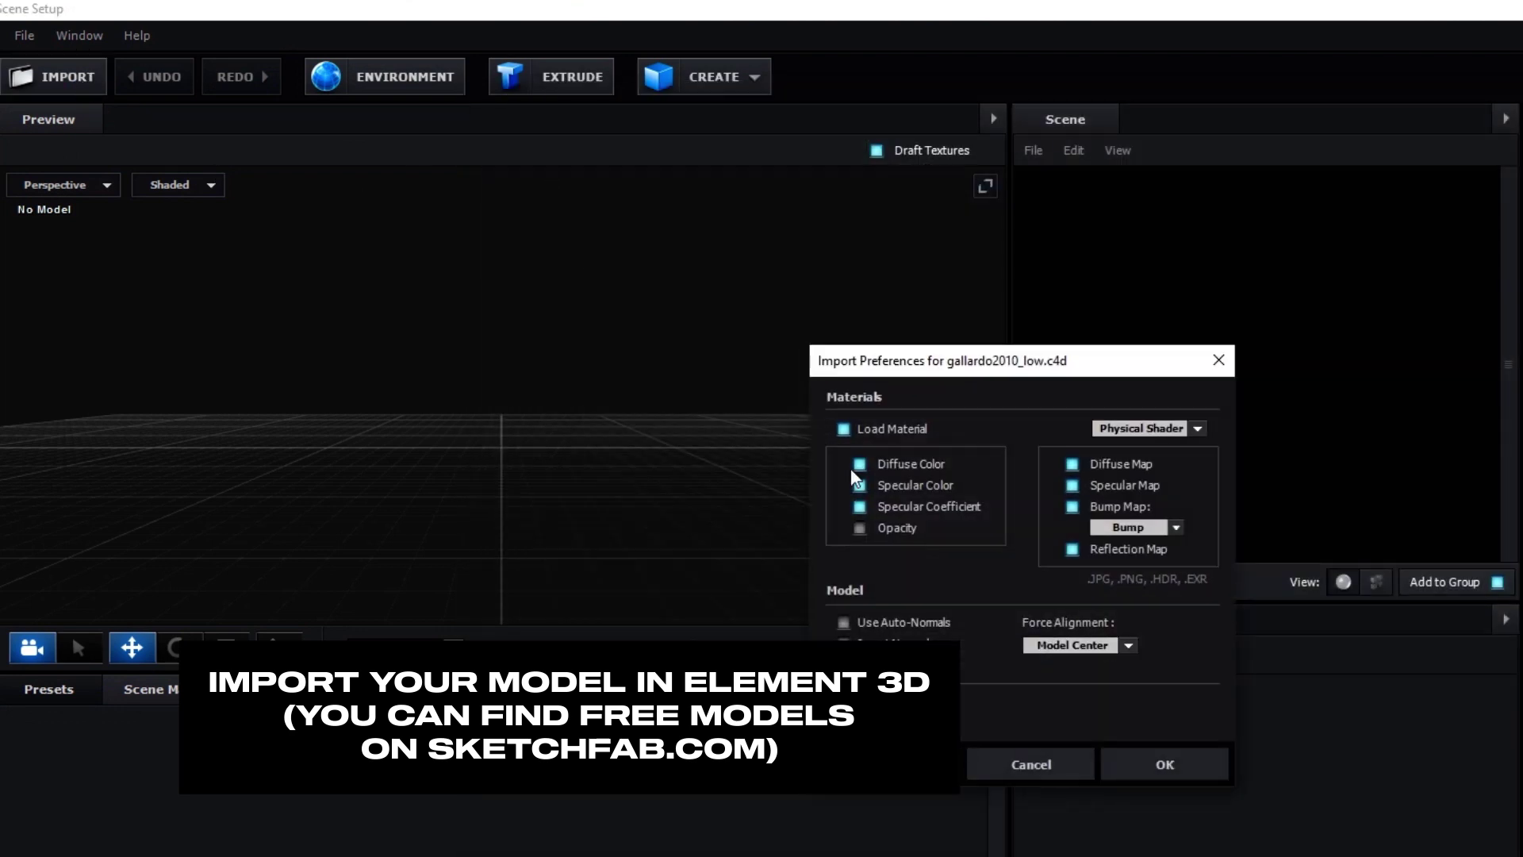
click(1149, 773)
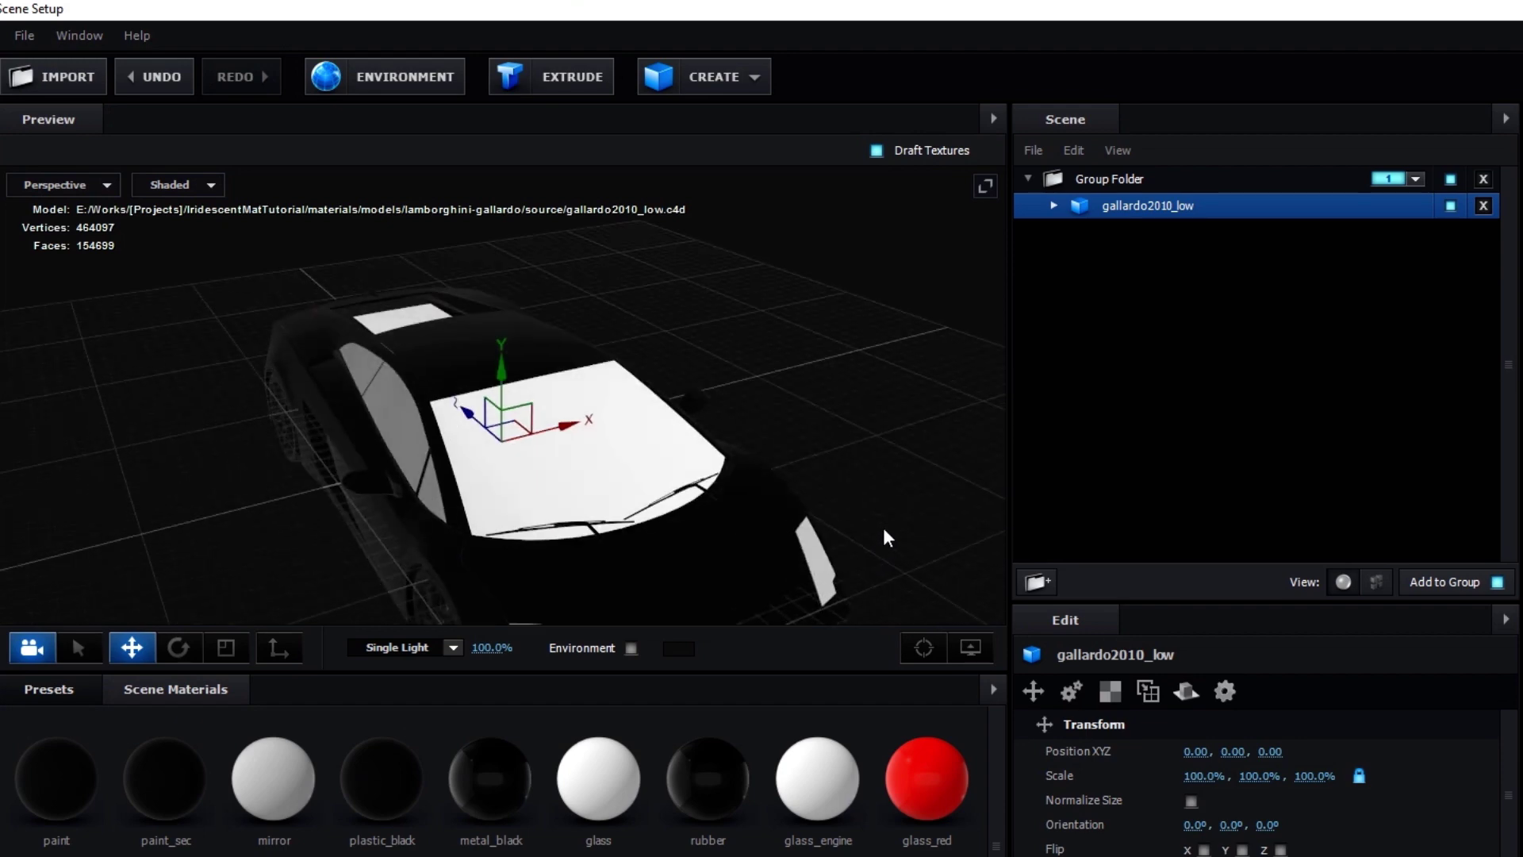
scroll(884, 529, down, 2)
drag(887, 526, 860, 416)
scroll(859, 417, down, 2)
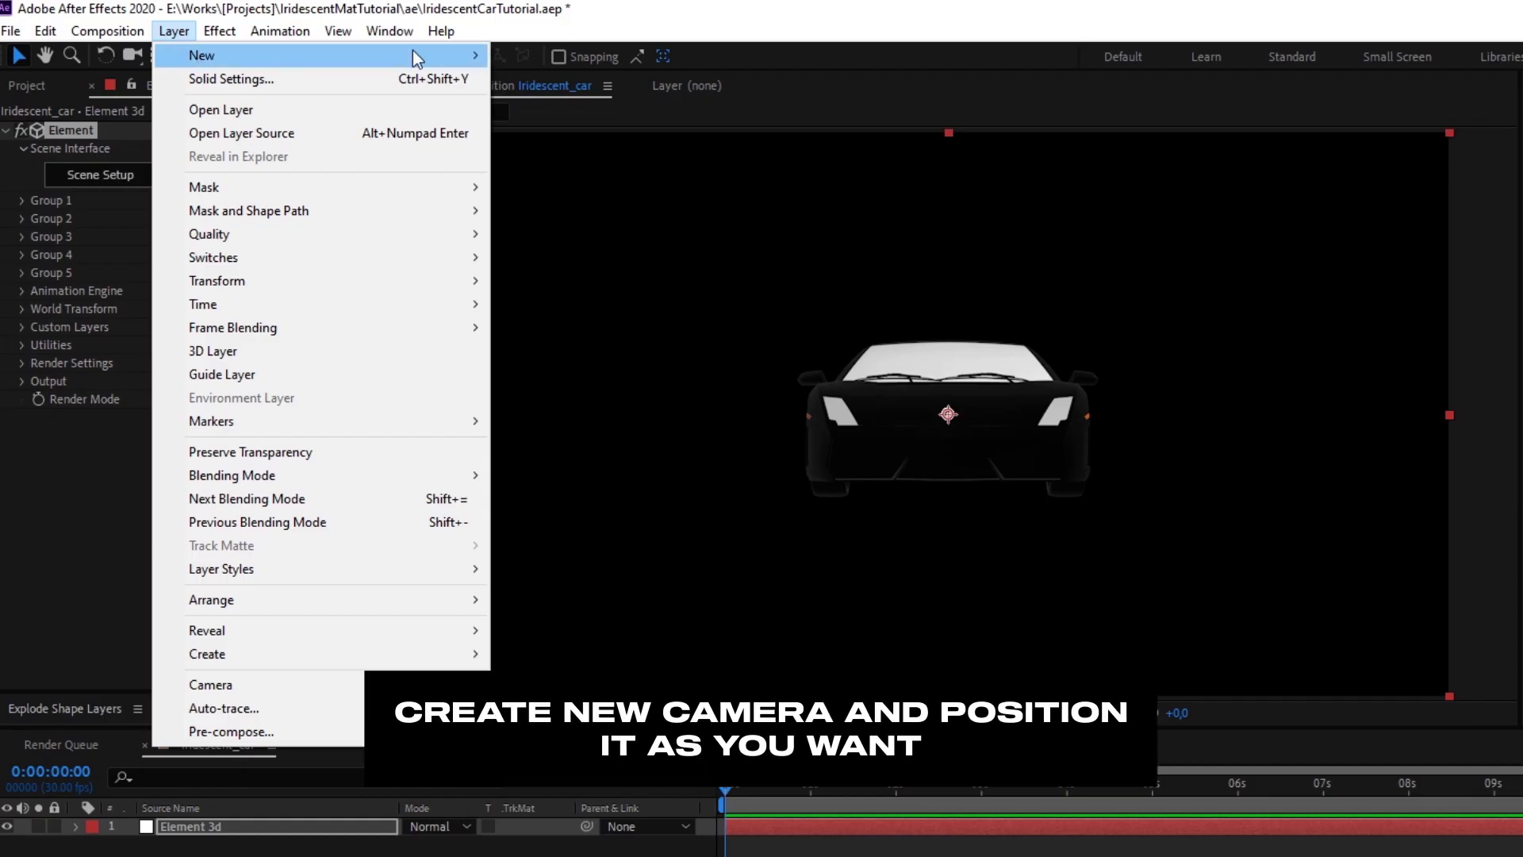
Add a 135mm two-node camera, then move it closer and orbit it to a three-quarter view of the car.
mouse_move(413, 50)
click(582, 126)
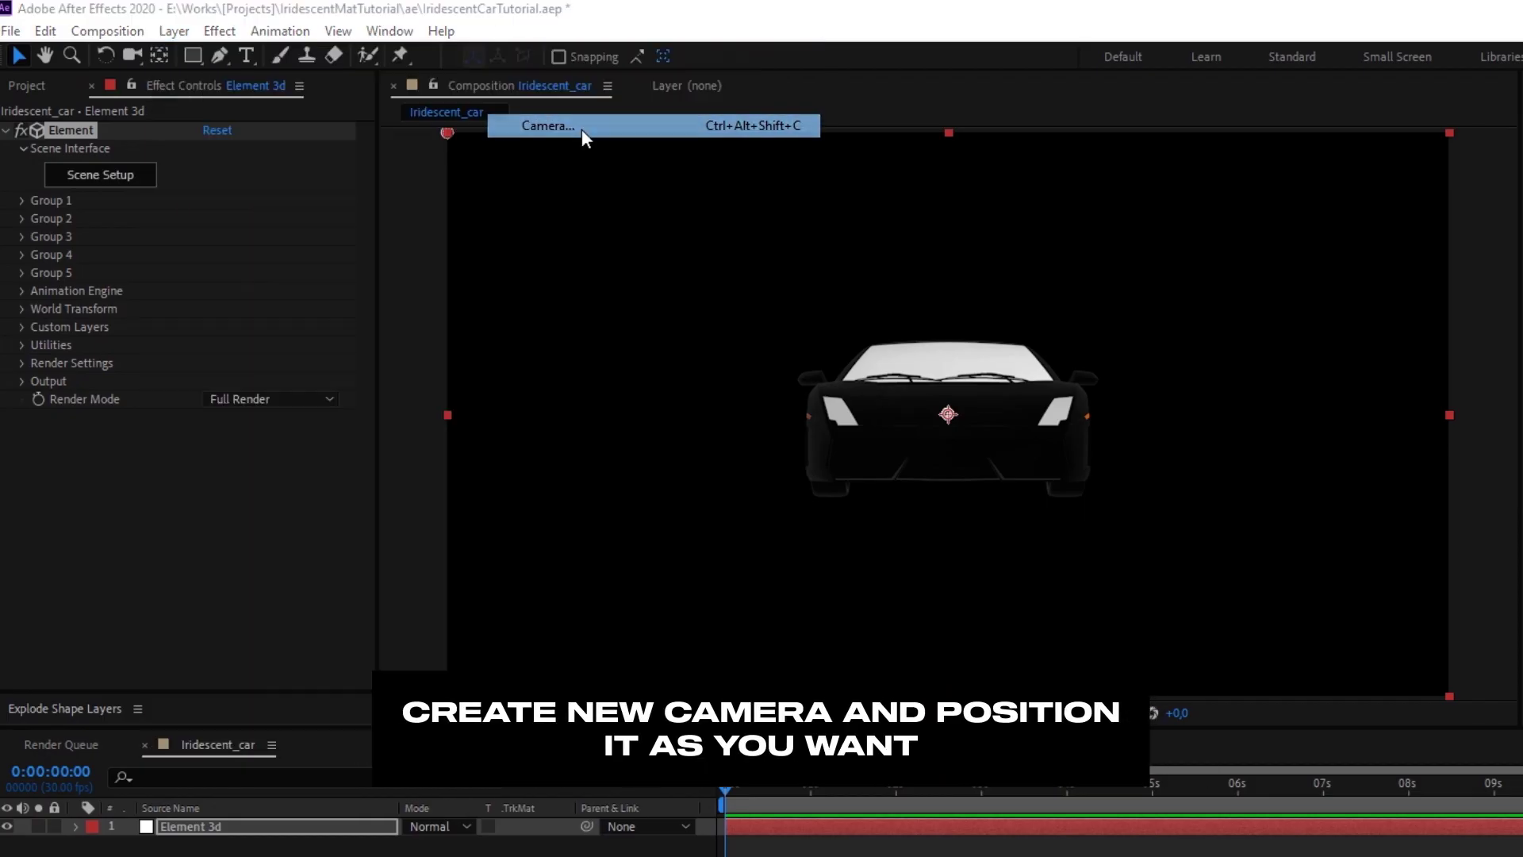
click(1207, 789)
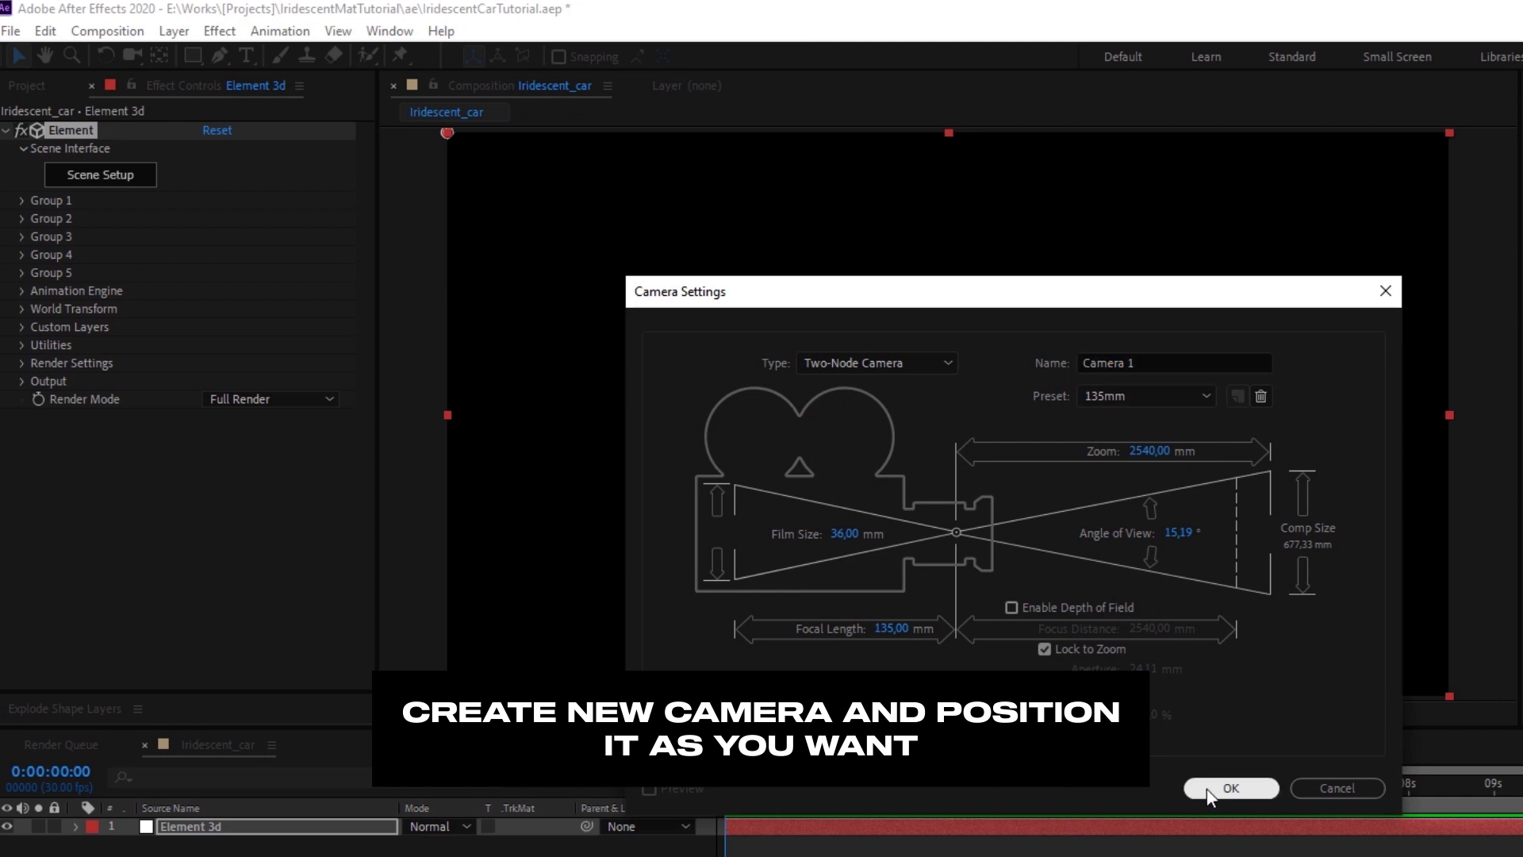
key(c)
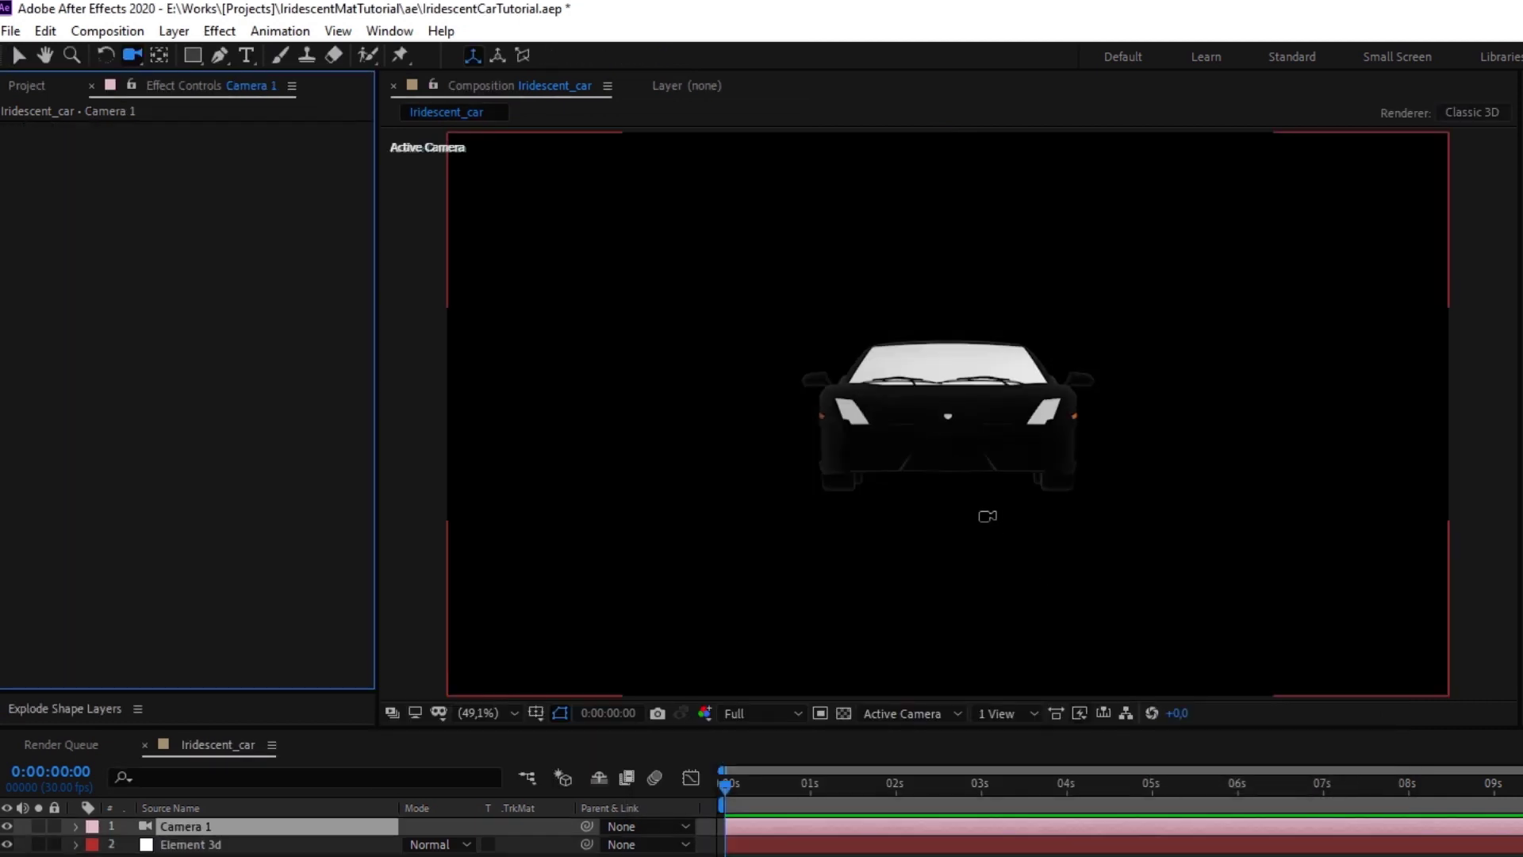
drag(988, 516, 962, 186)
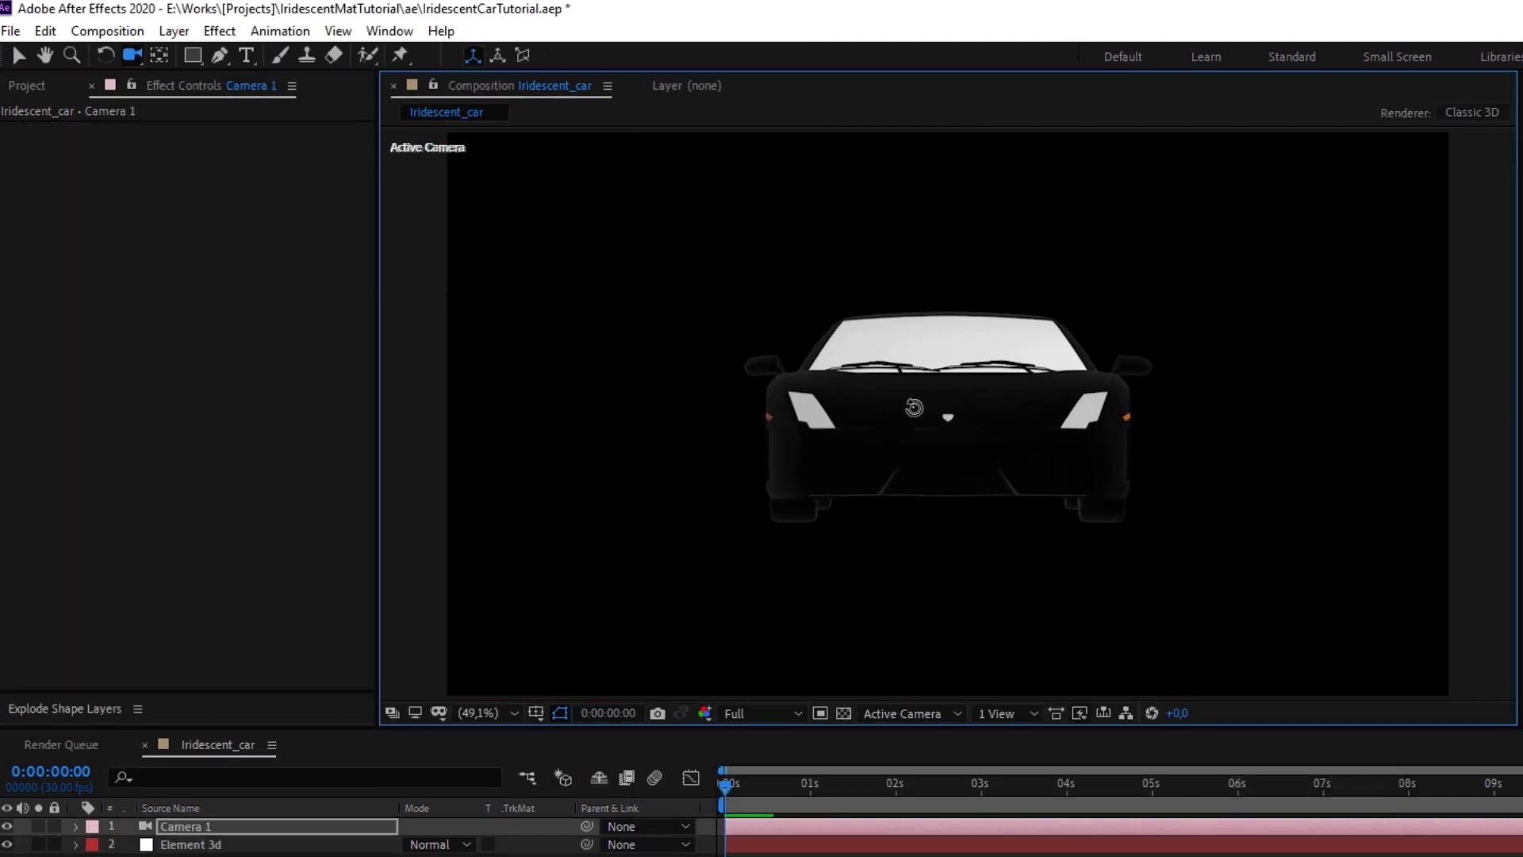
drag(911, 402, 969, 421)
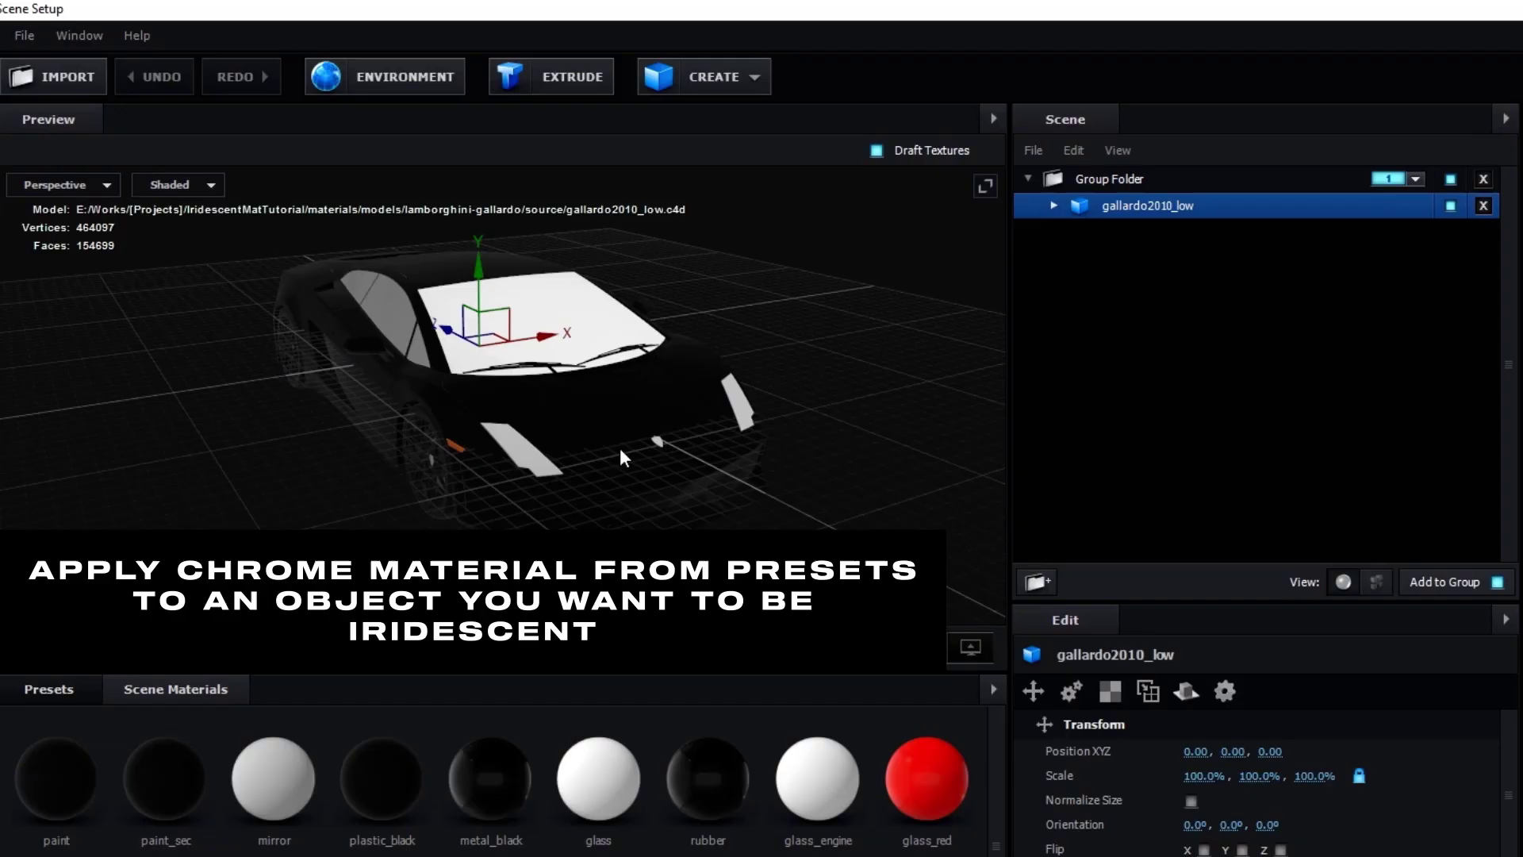
Expand the gallardo2010_low model and toggle the paint material's visibility to identify the body parts it covers.
click(1055, 206)
click(1158, 232)
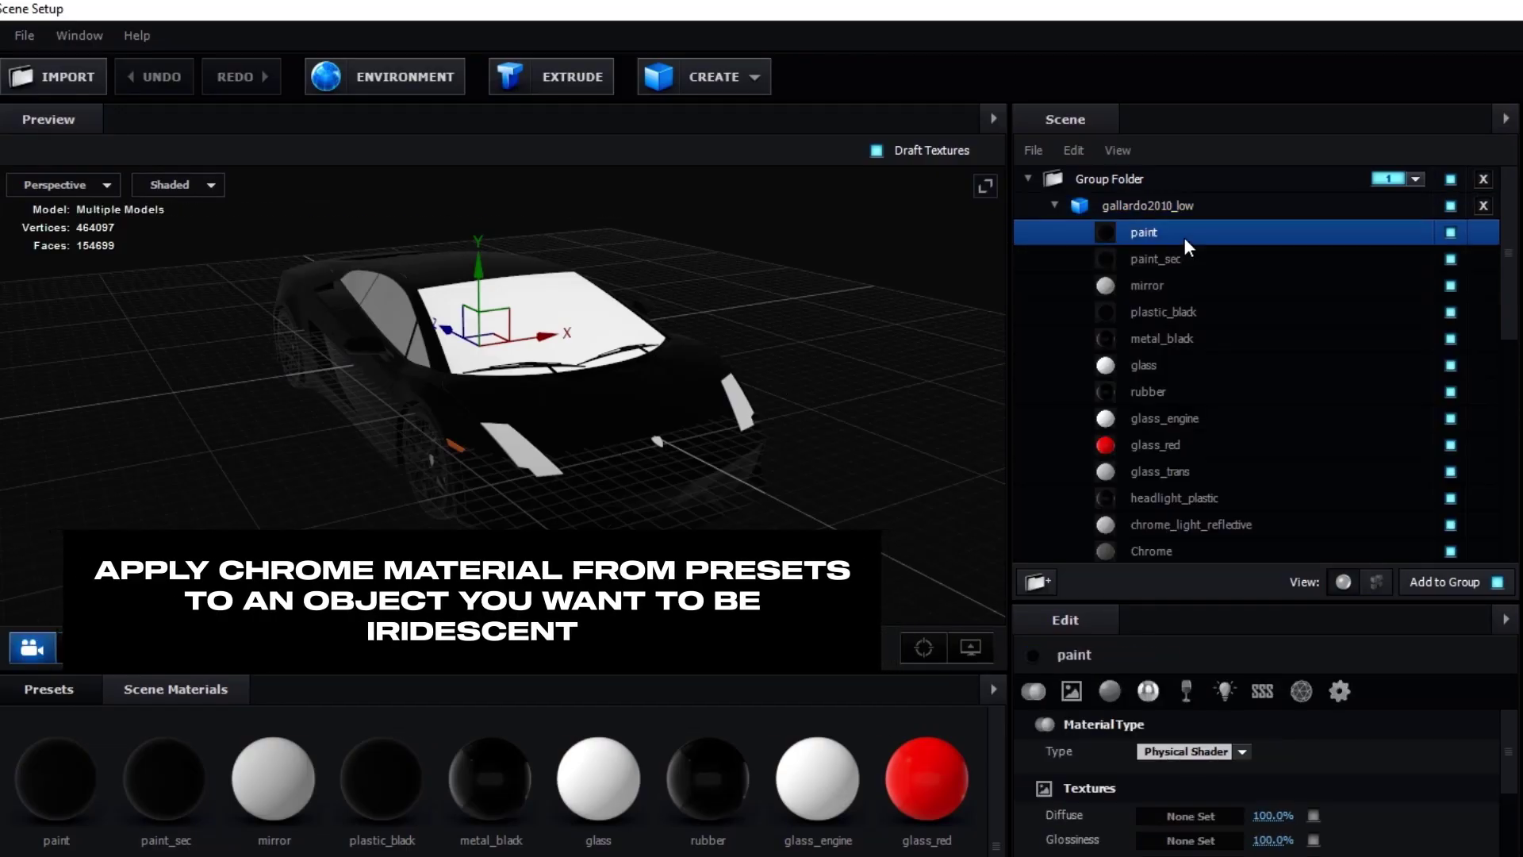
click(1301, 368)
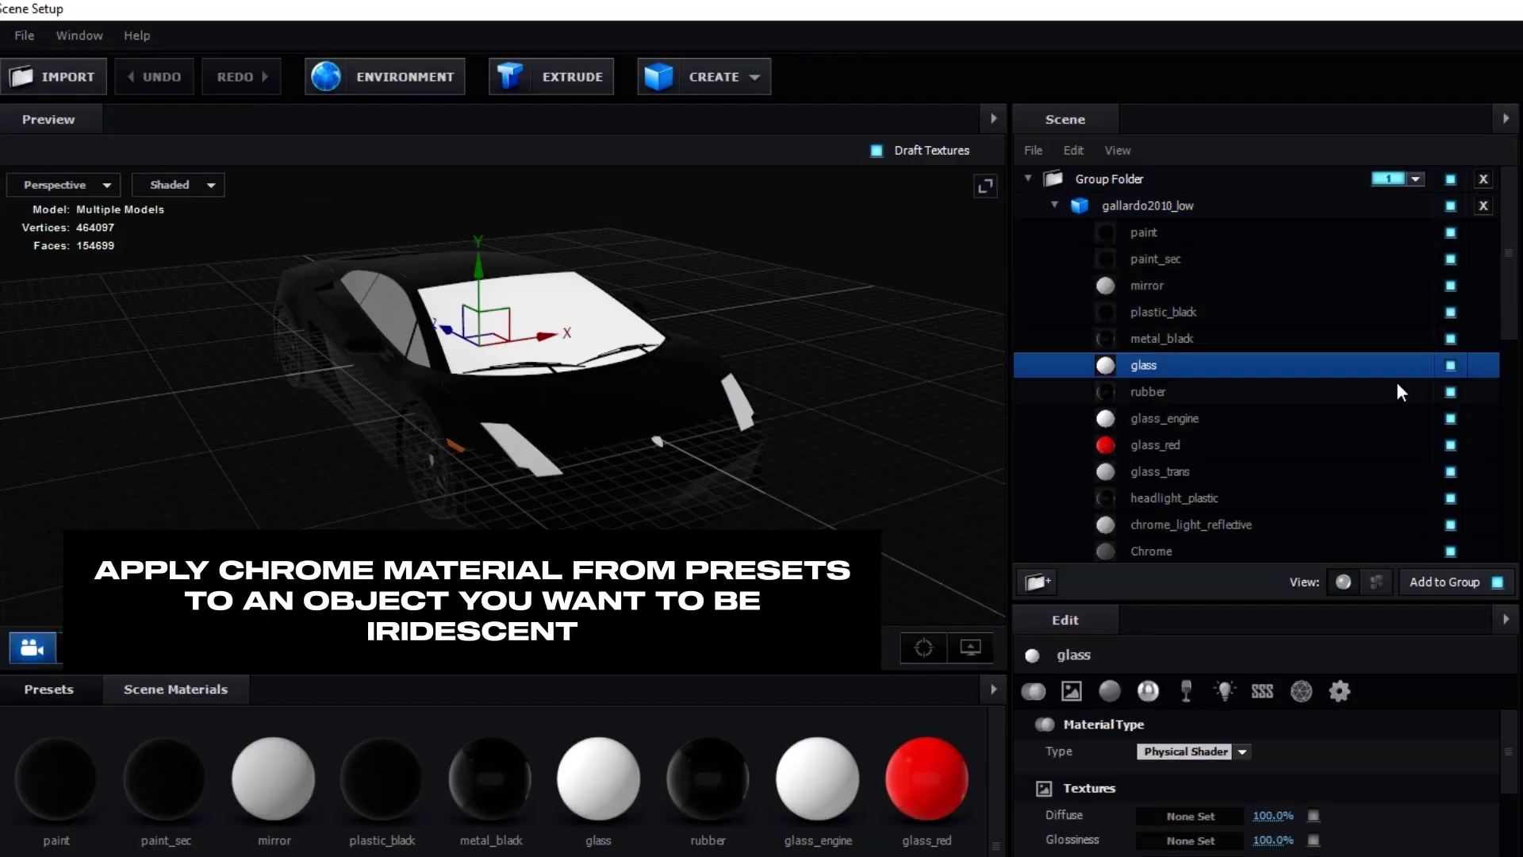
click(1323, 234)
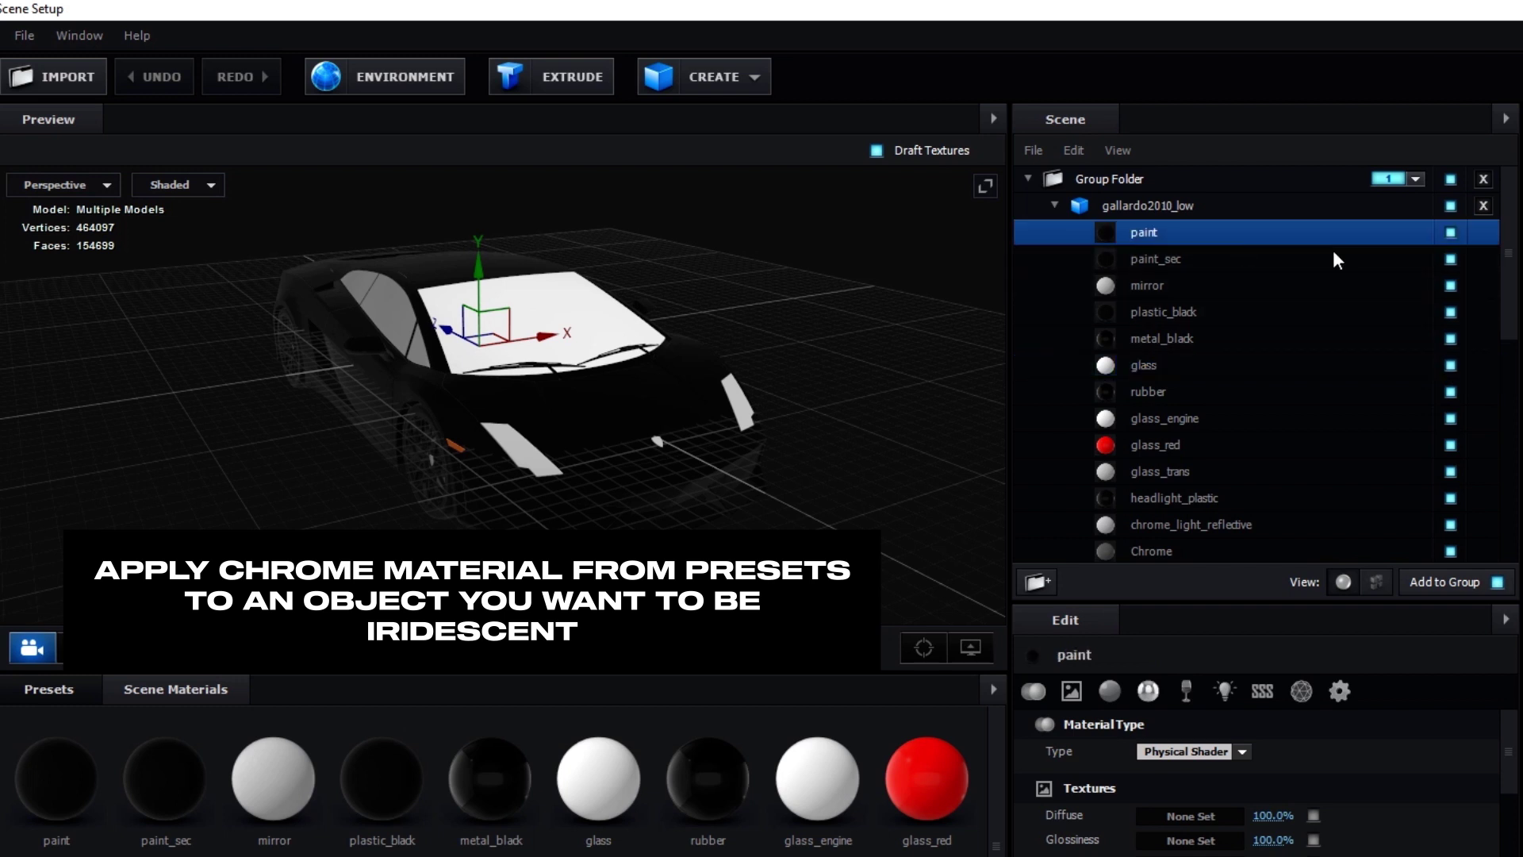
click(1451, 234)
click(1450, 234)
click(1451, 234)
click(1450, 234)
click(1451, 234)
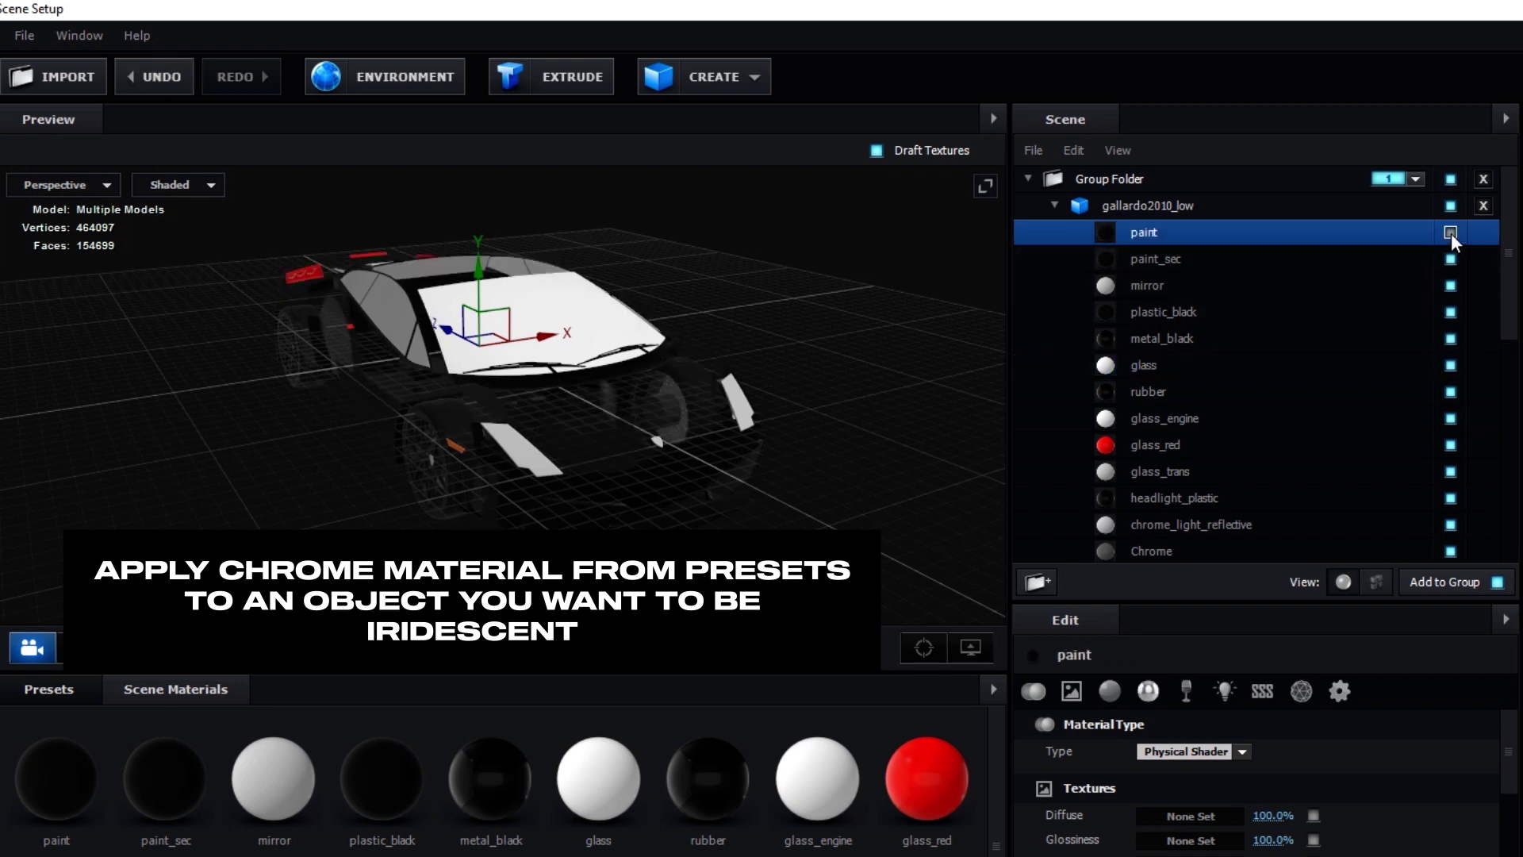
click(1451, 234)
click(1451, 234)
click(1451, 234)
click(1451, 234)
click(1450, 234)
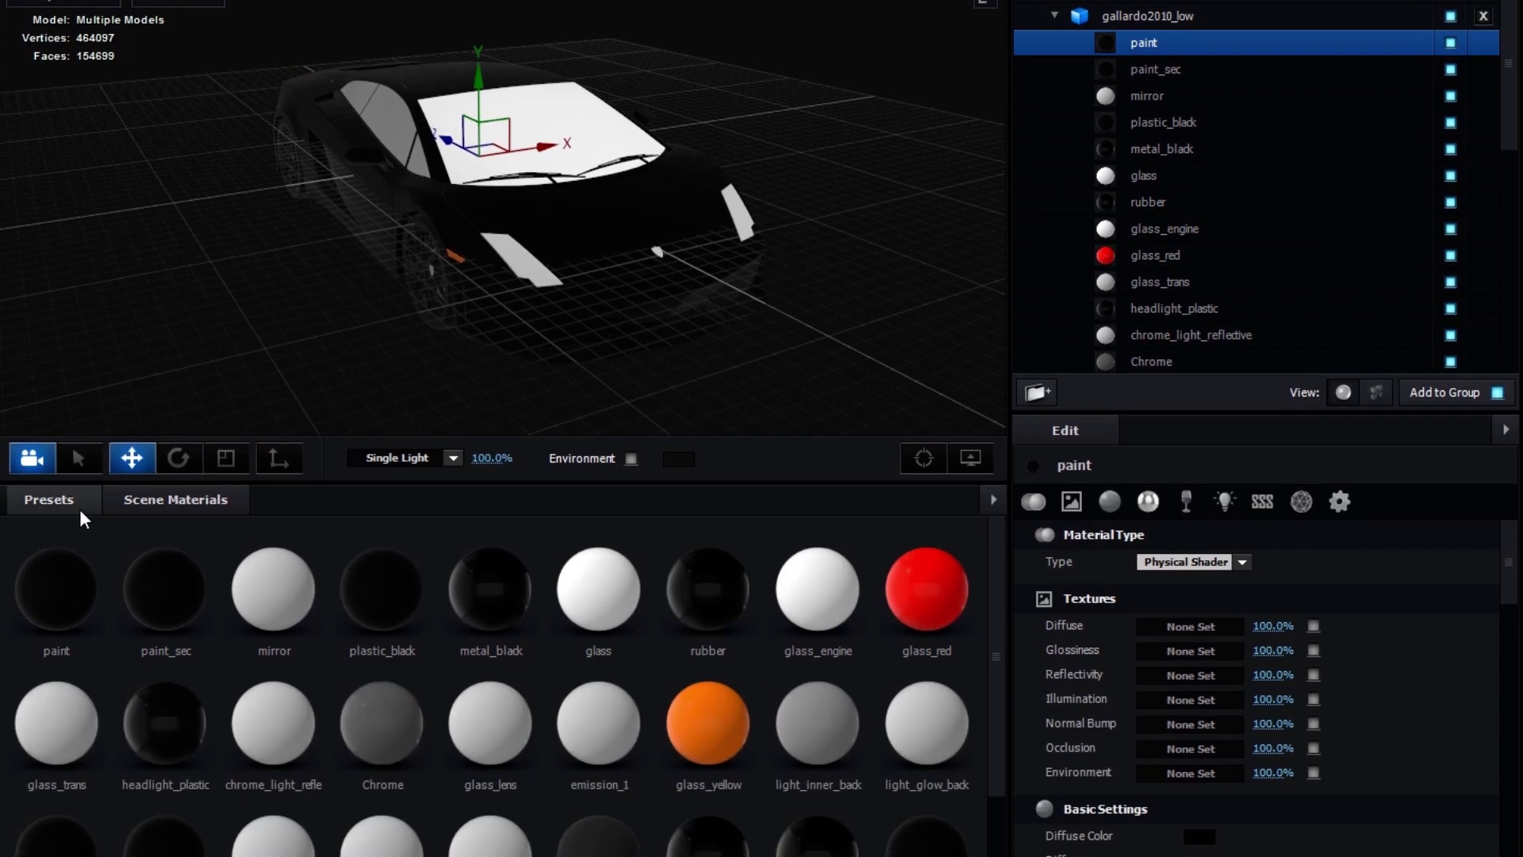
Apply the Chrome preset from the Physical materials to the car's paint material.
click(80, 630)
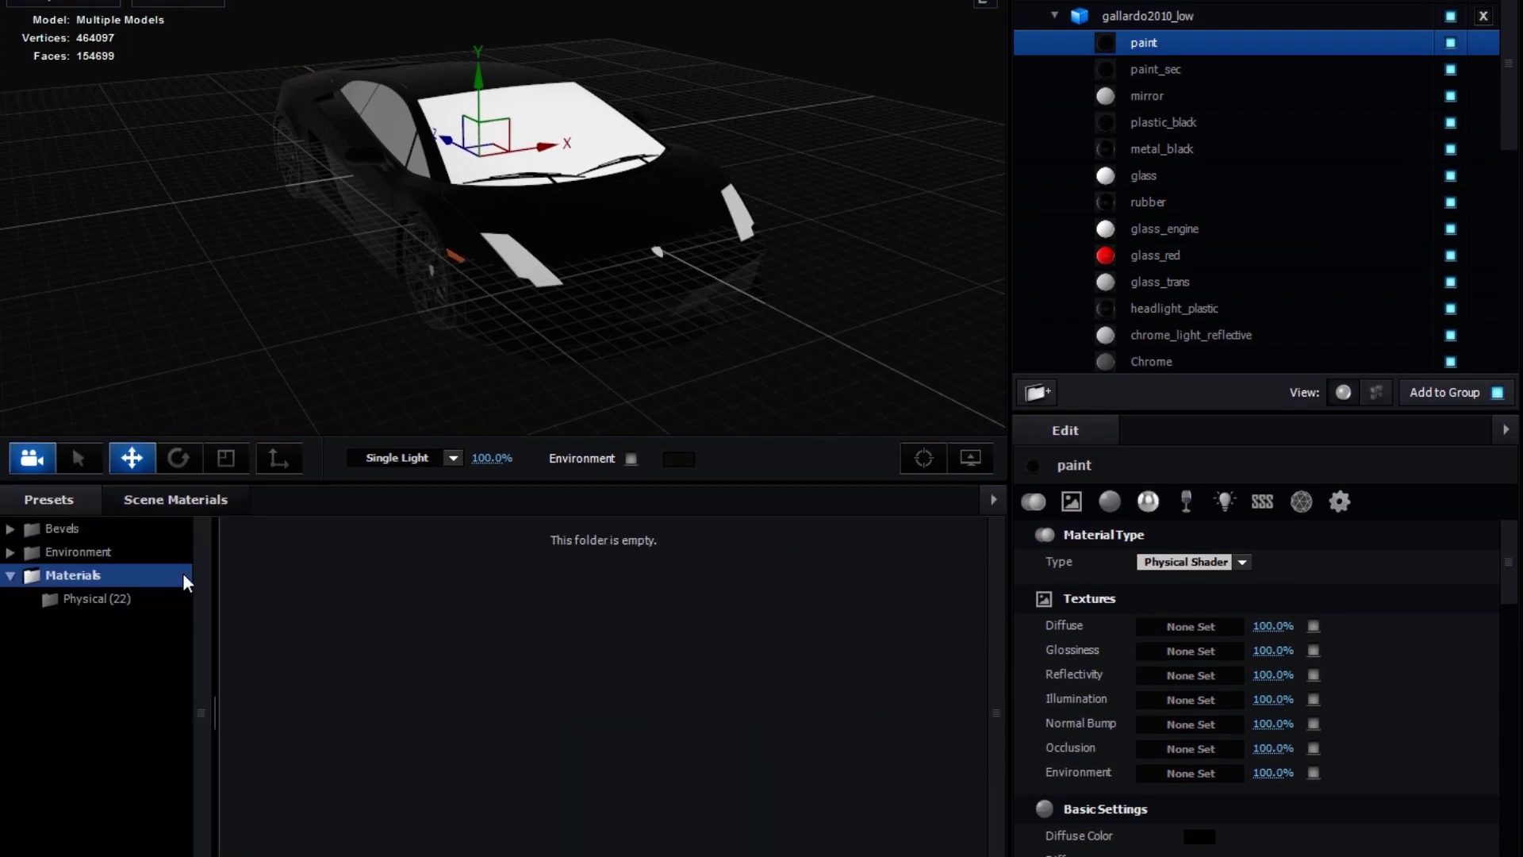
click(85, 600)
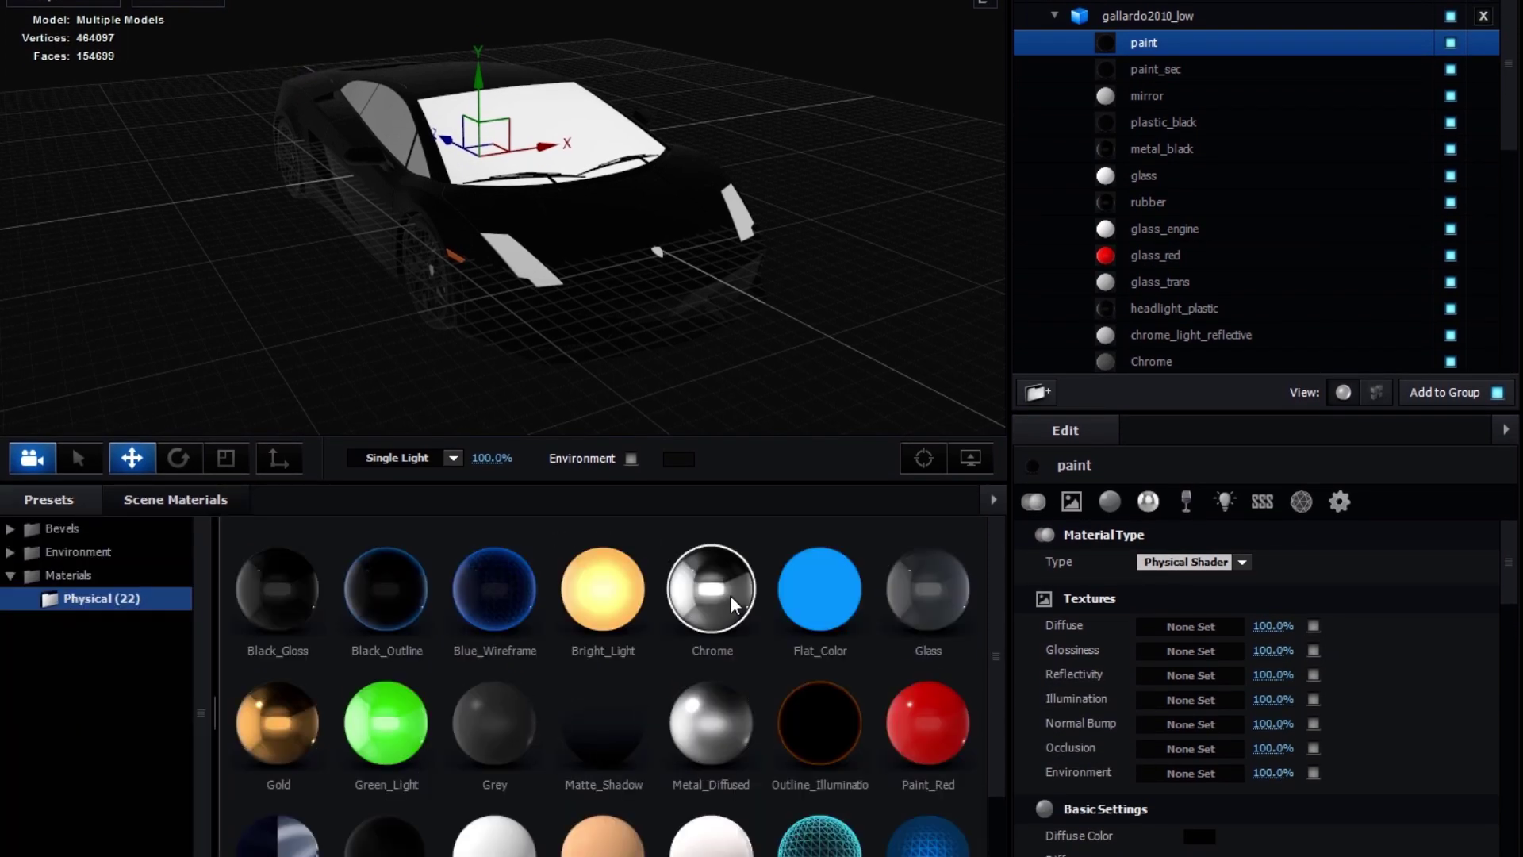
mouse_move(698, 622)
mouse_down()
mouse_move(964, 335)
mouse_move(1136, 42)
mouse_up()
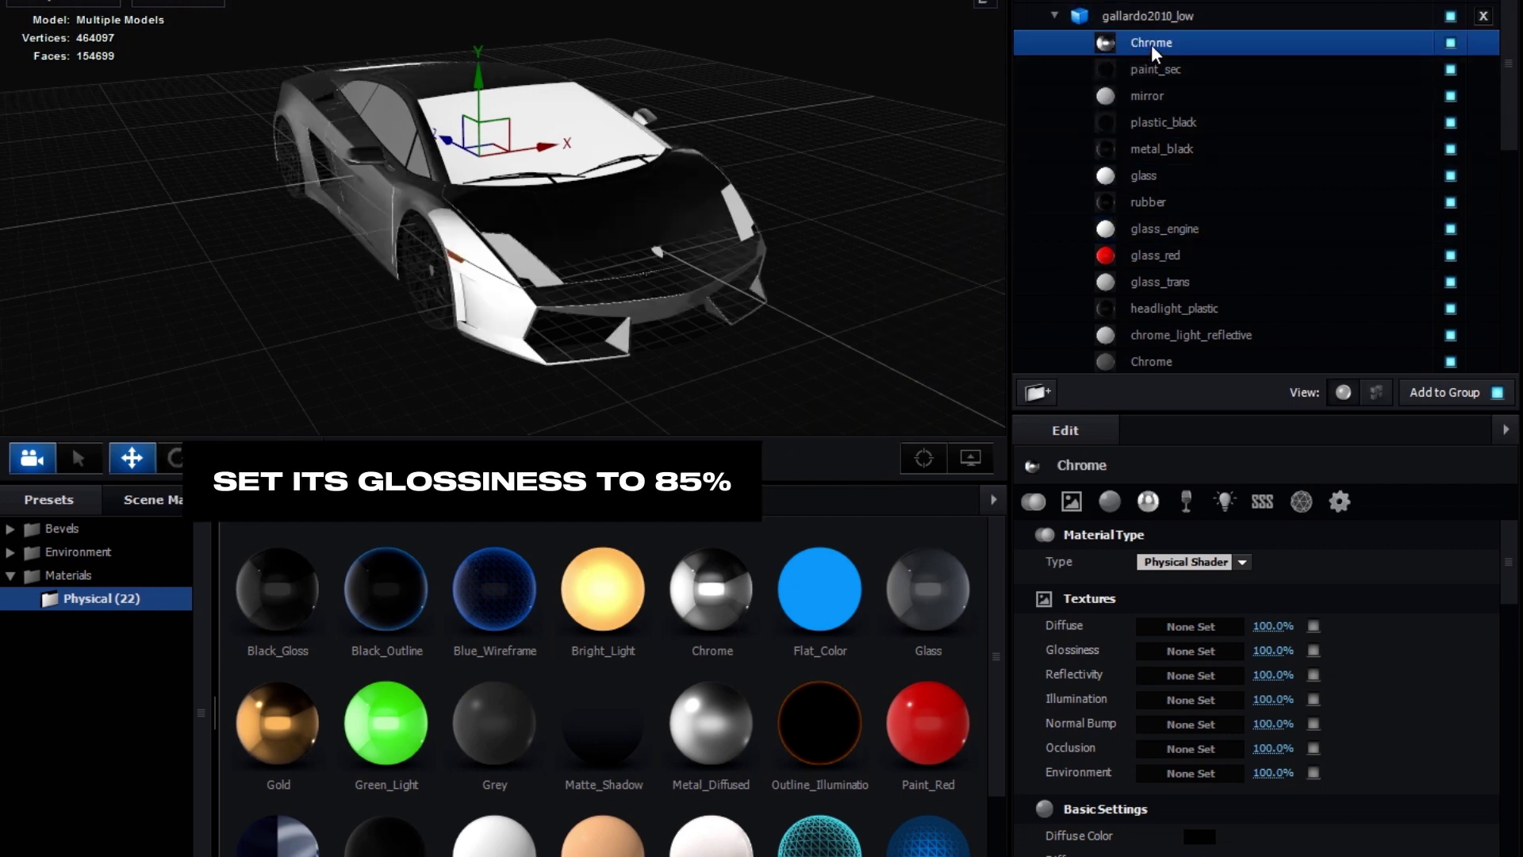
Set the glossiness of the car body's Chrome material to 85%.
click(1105, 501)
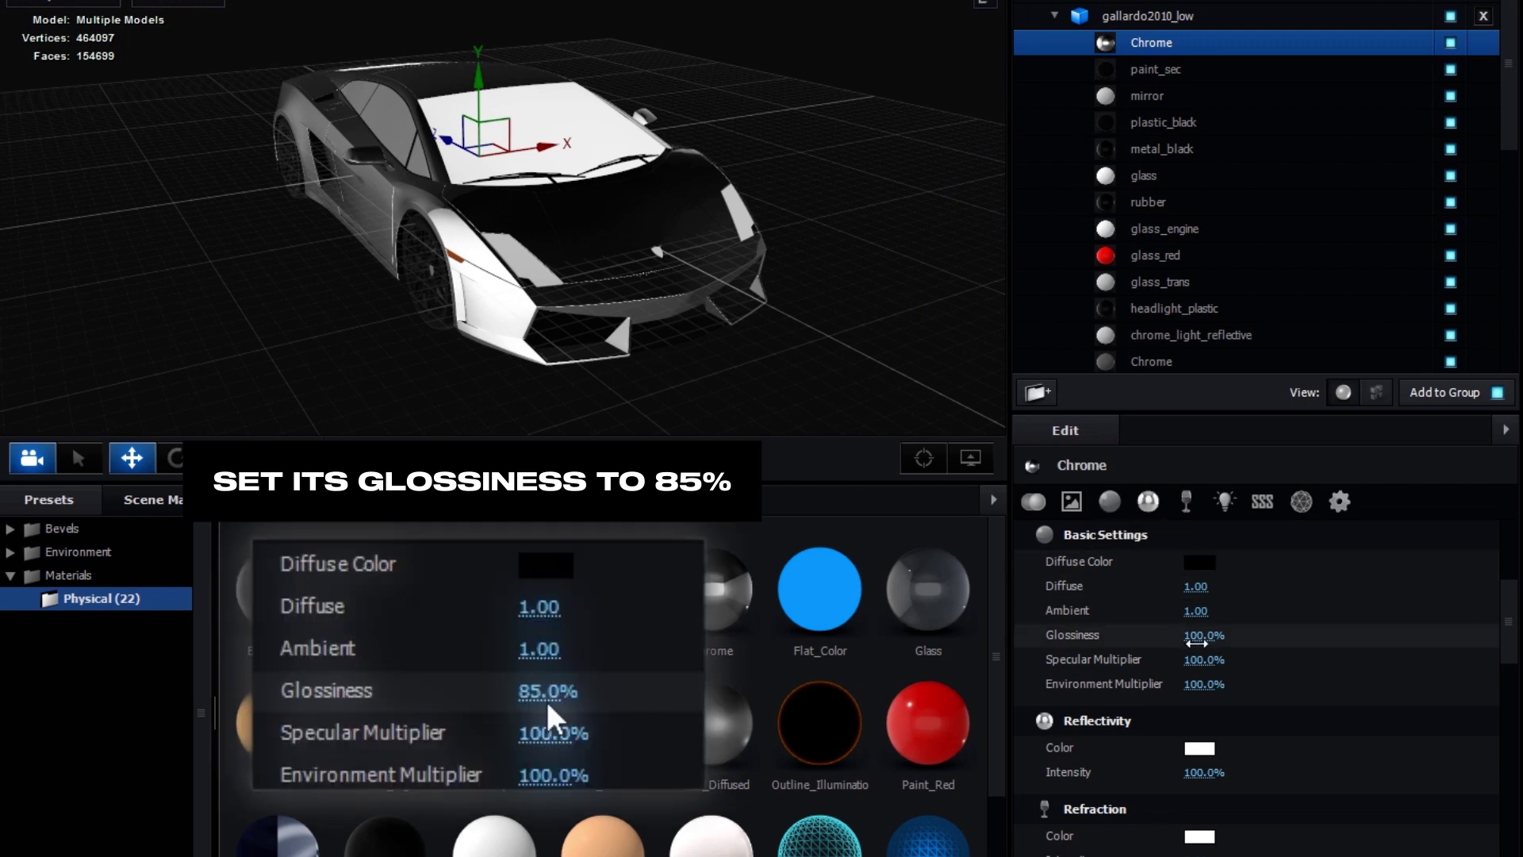
click(1200, 637)
text(85)
key(Return)
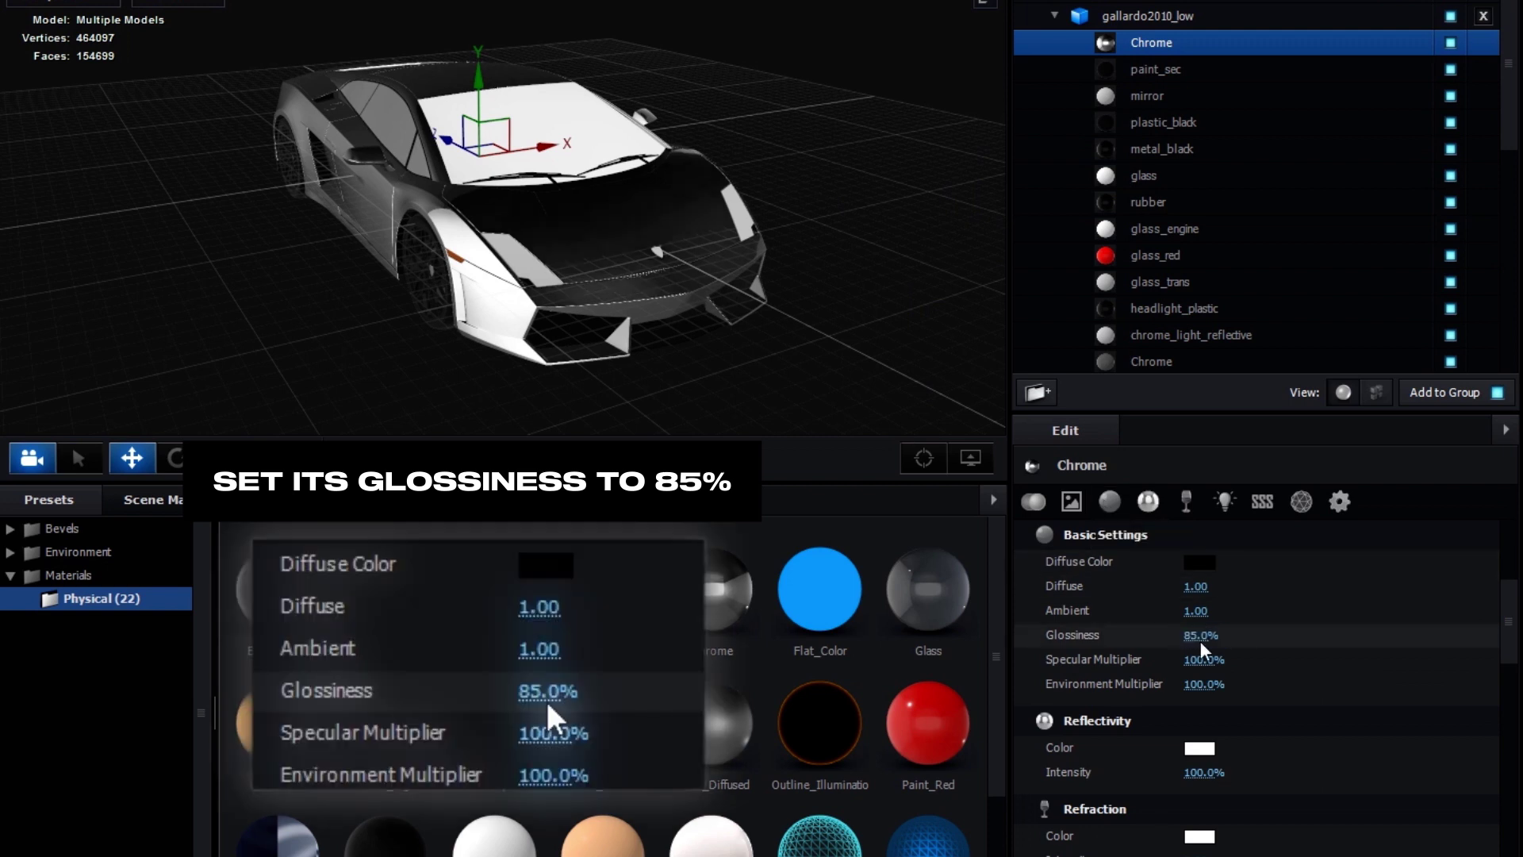
Apply the Glass preset to the car's glass material and set its force opacity to 18%.
click(1450, 175)
drag(928, 589, 1190, 176)
click(1341, 502)
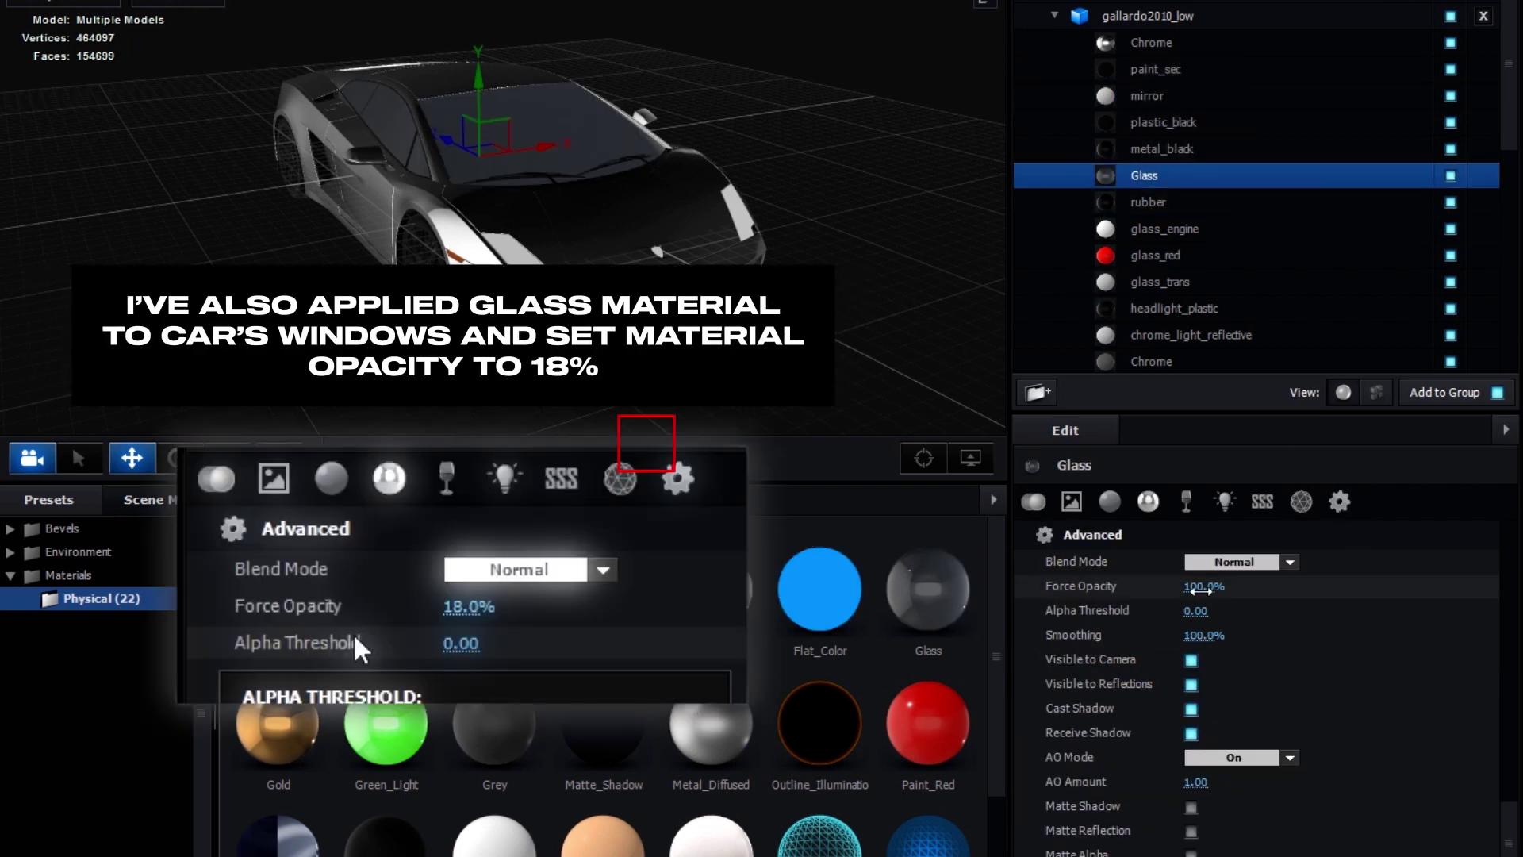
drag(1196, 588, 1131, 604)
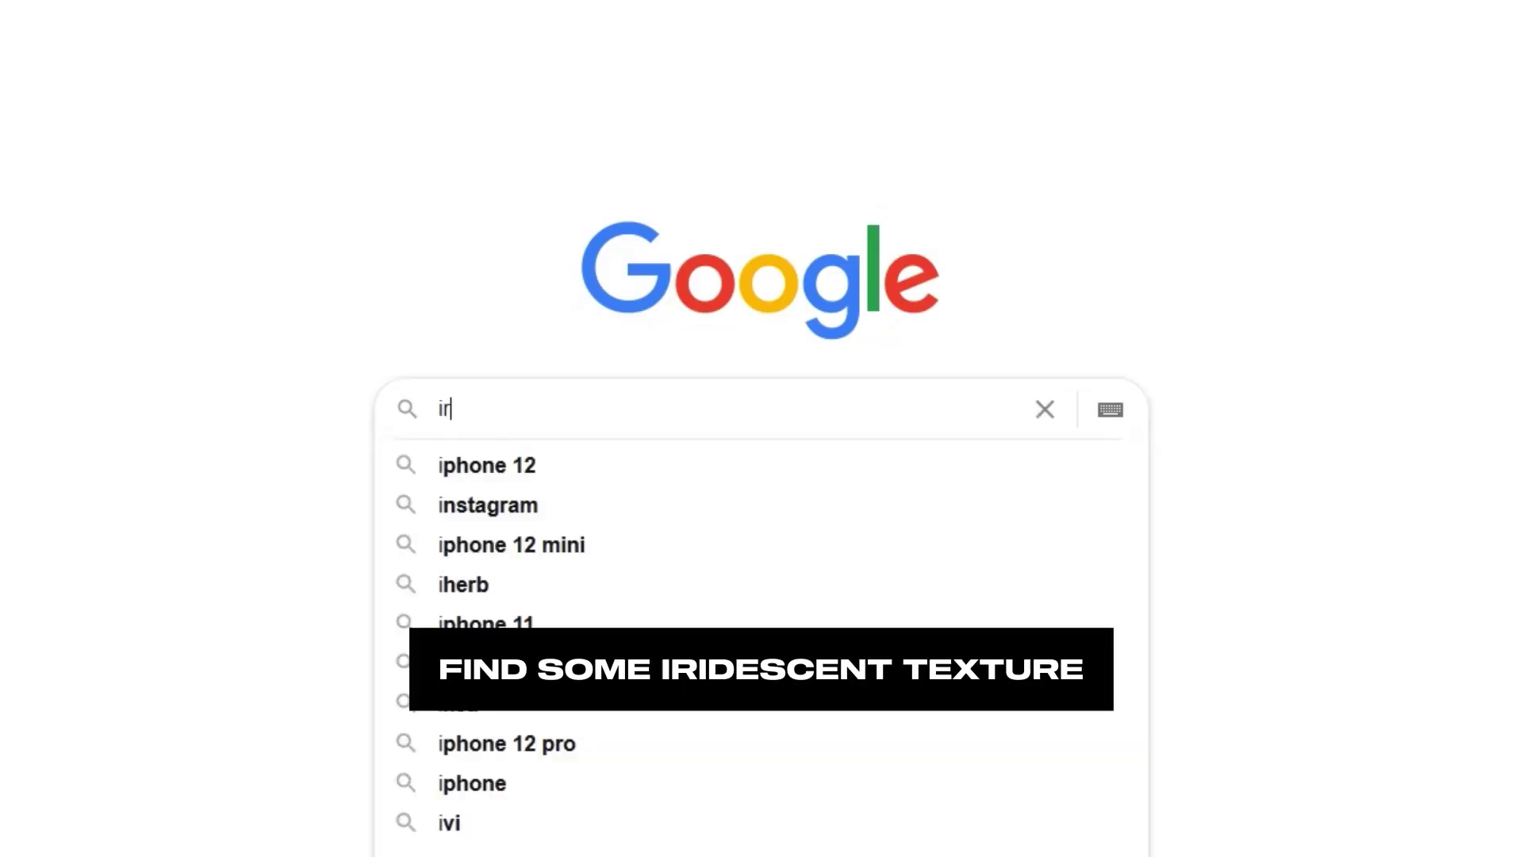
Switch to Google, search for "iridescent texture" and browse the image results for a suitable texture.
text(idescent)
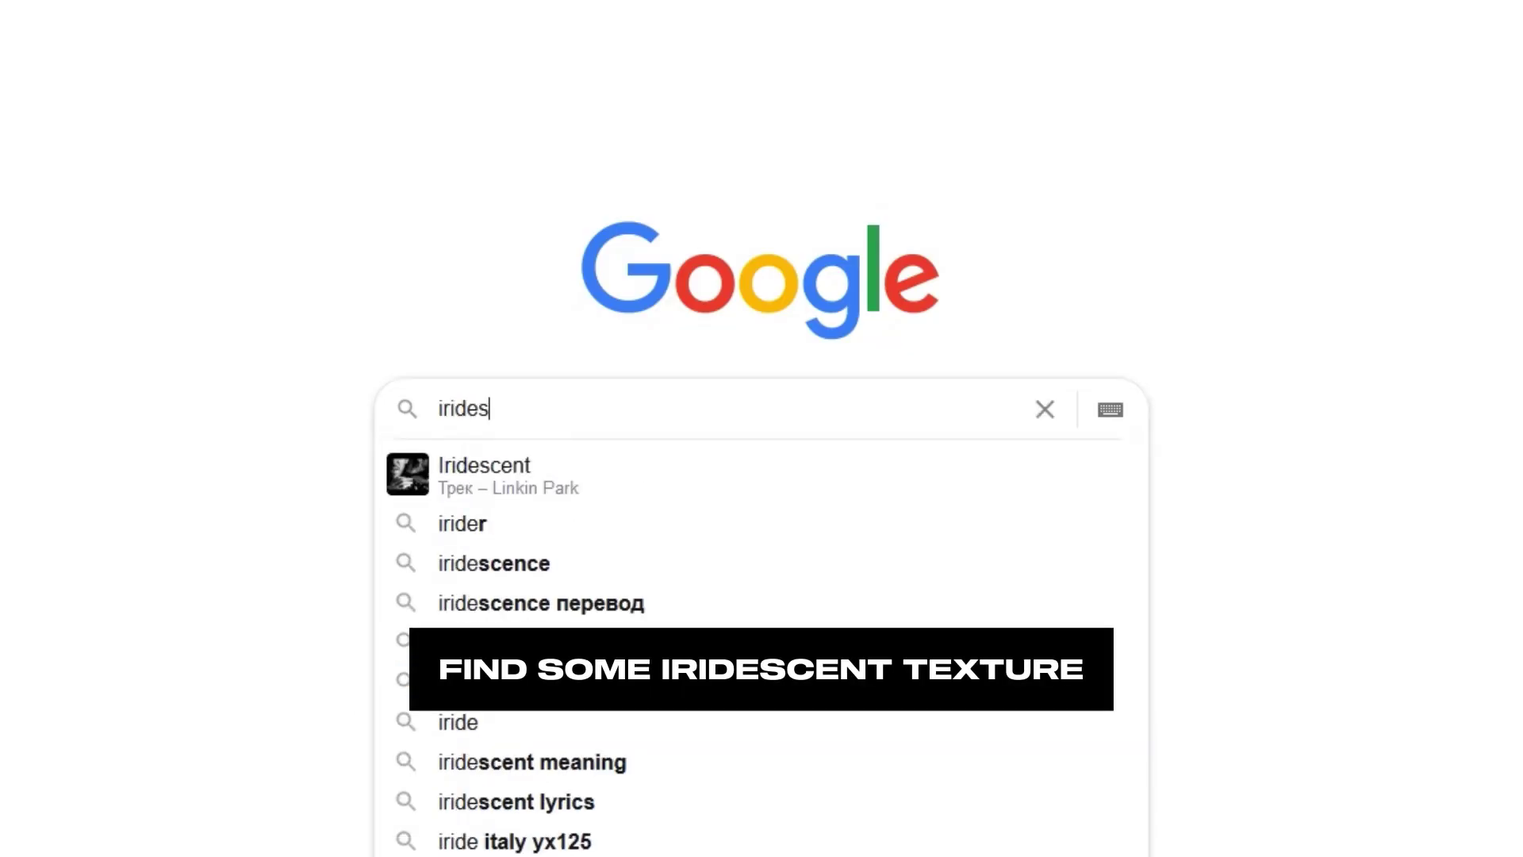
text( texture)
key(Return)
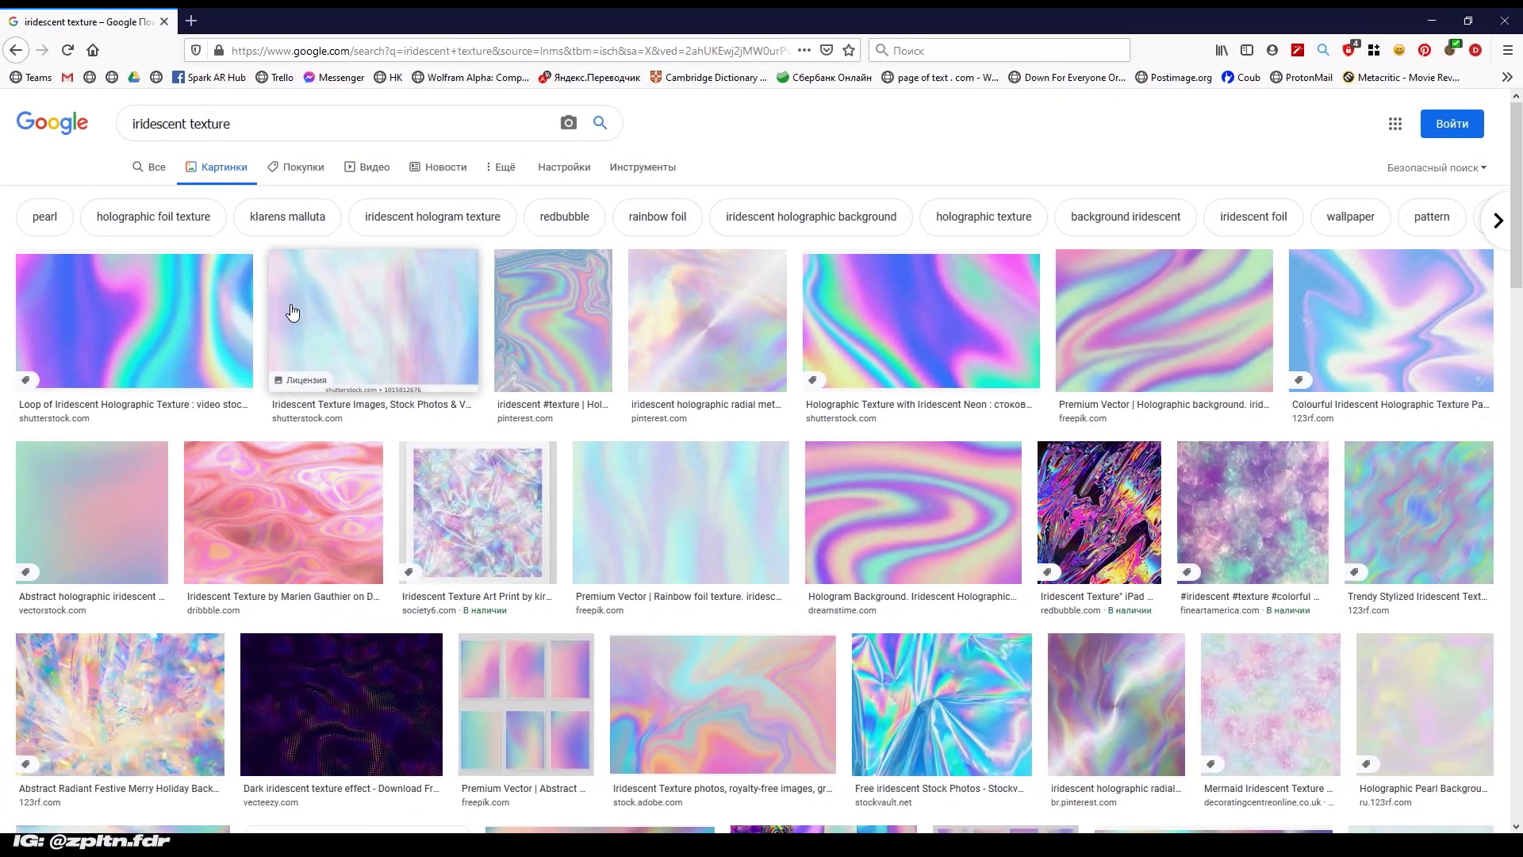
scroll(568, 390, down, 10)
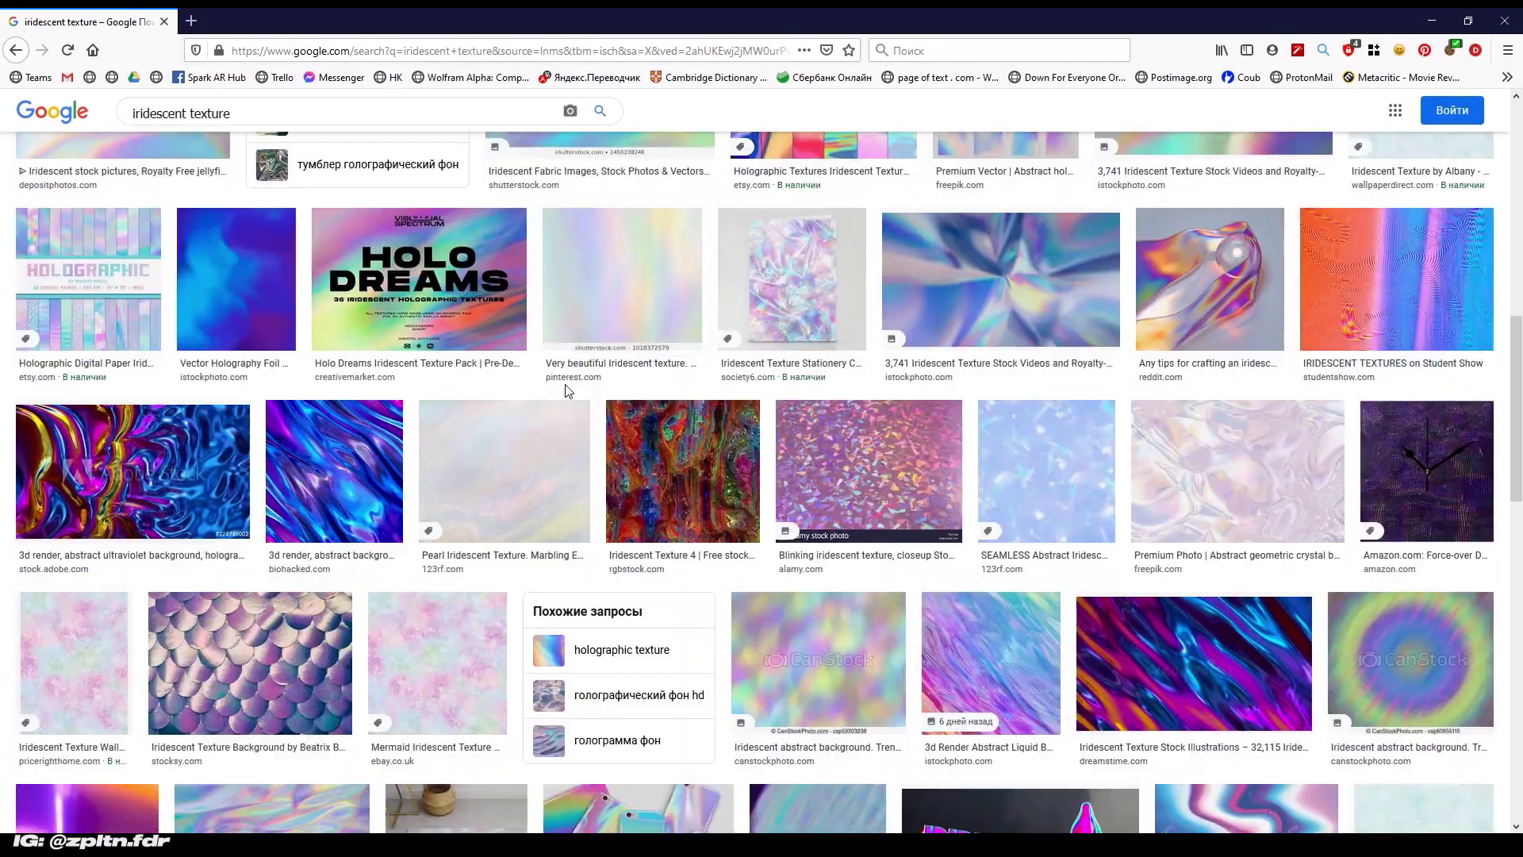
scroll(568, 391, down, 12)
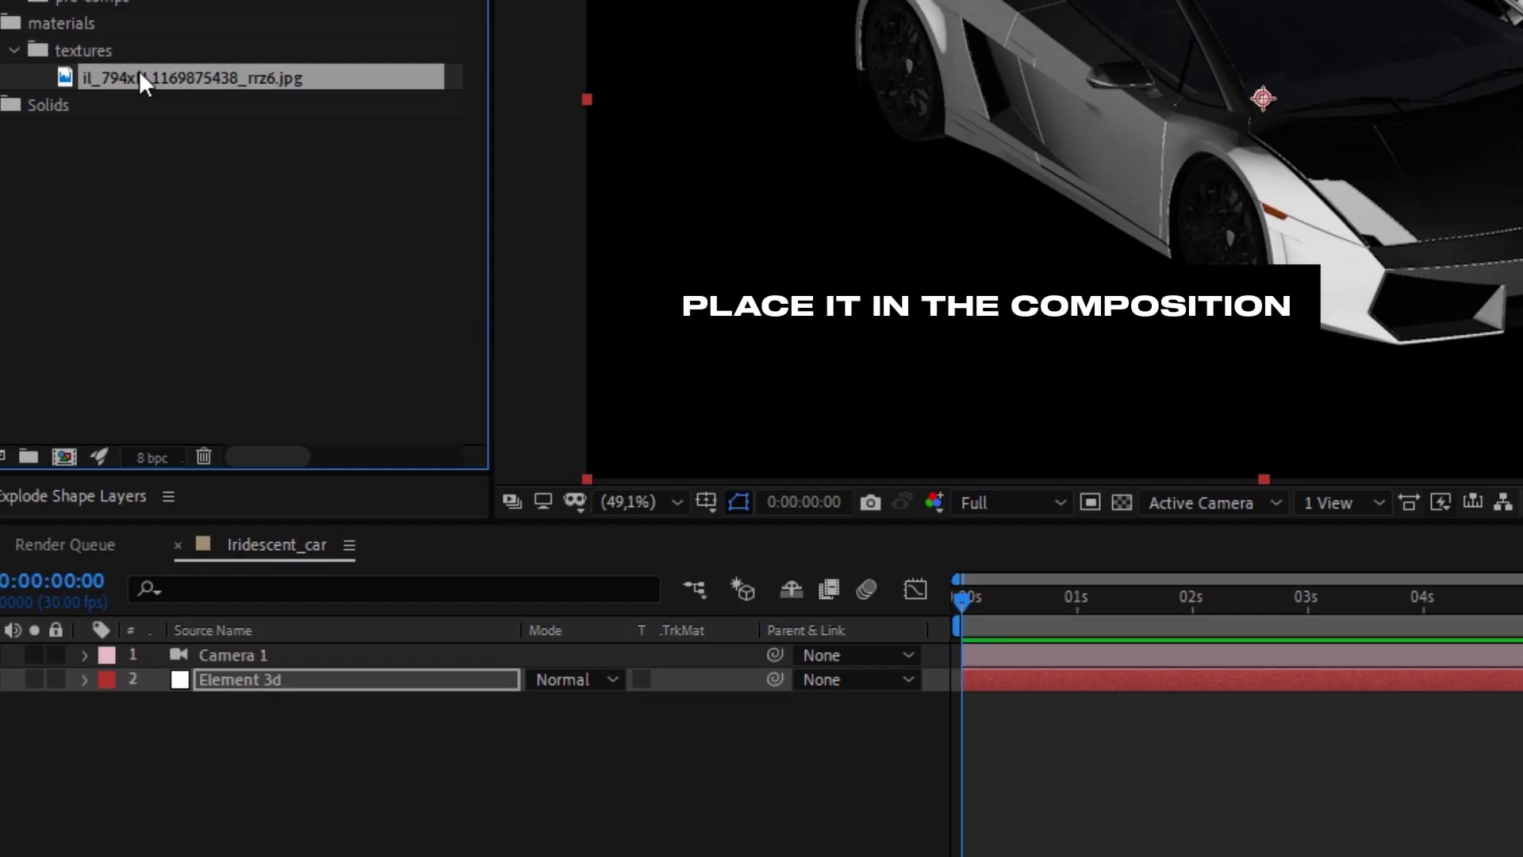
Place the iridescent texture il_794xN.1169875438_rrz6.jpg in the Iridescent_car composition beneath the Element 3d layer.
drag(140, 73, 238, 765)
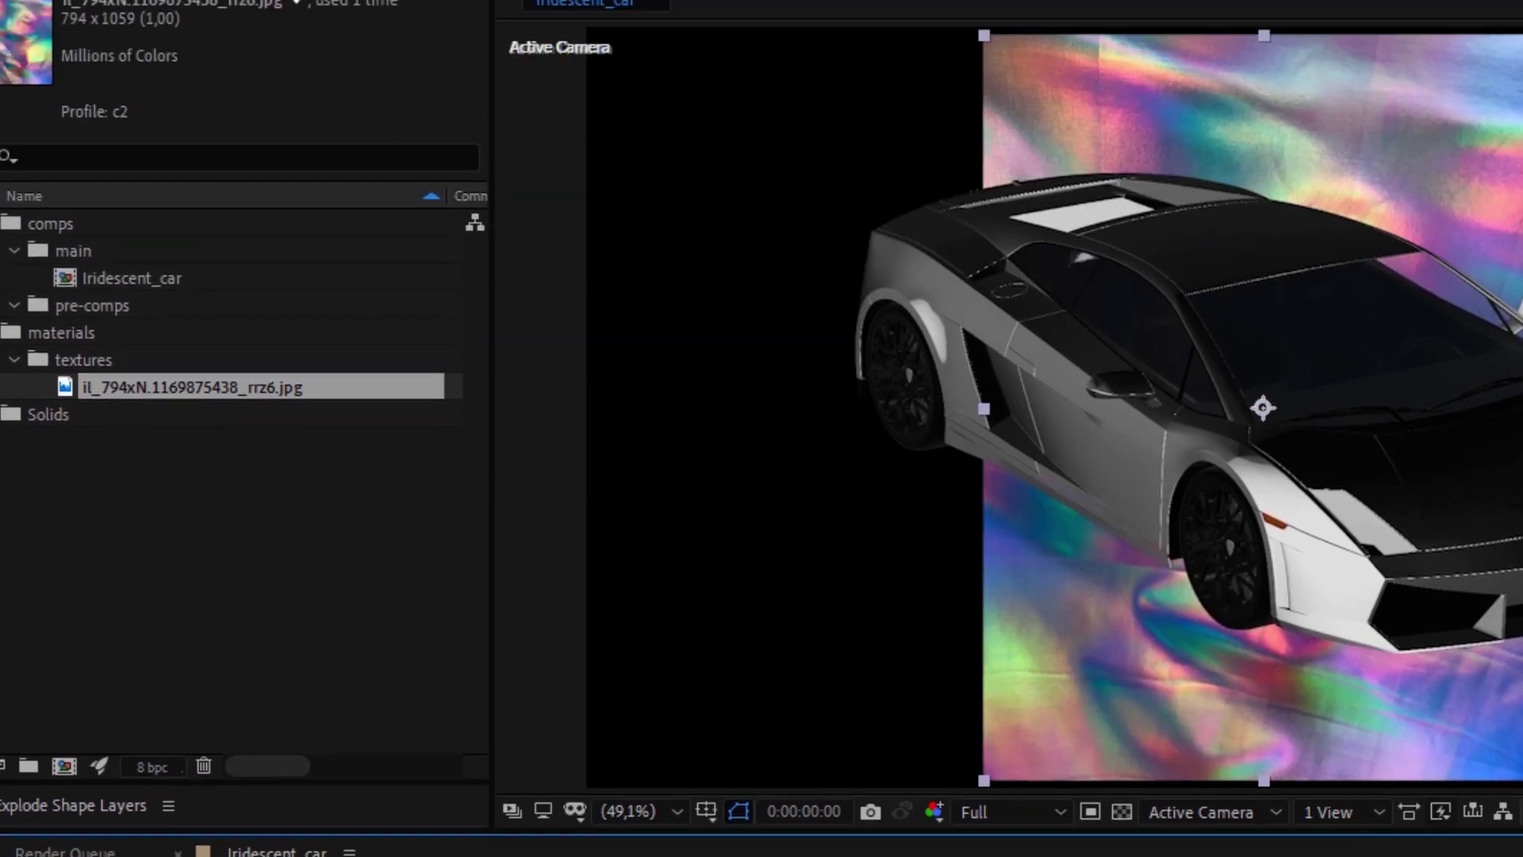
click(213, 35)
click(2, 48)
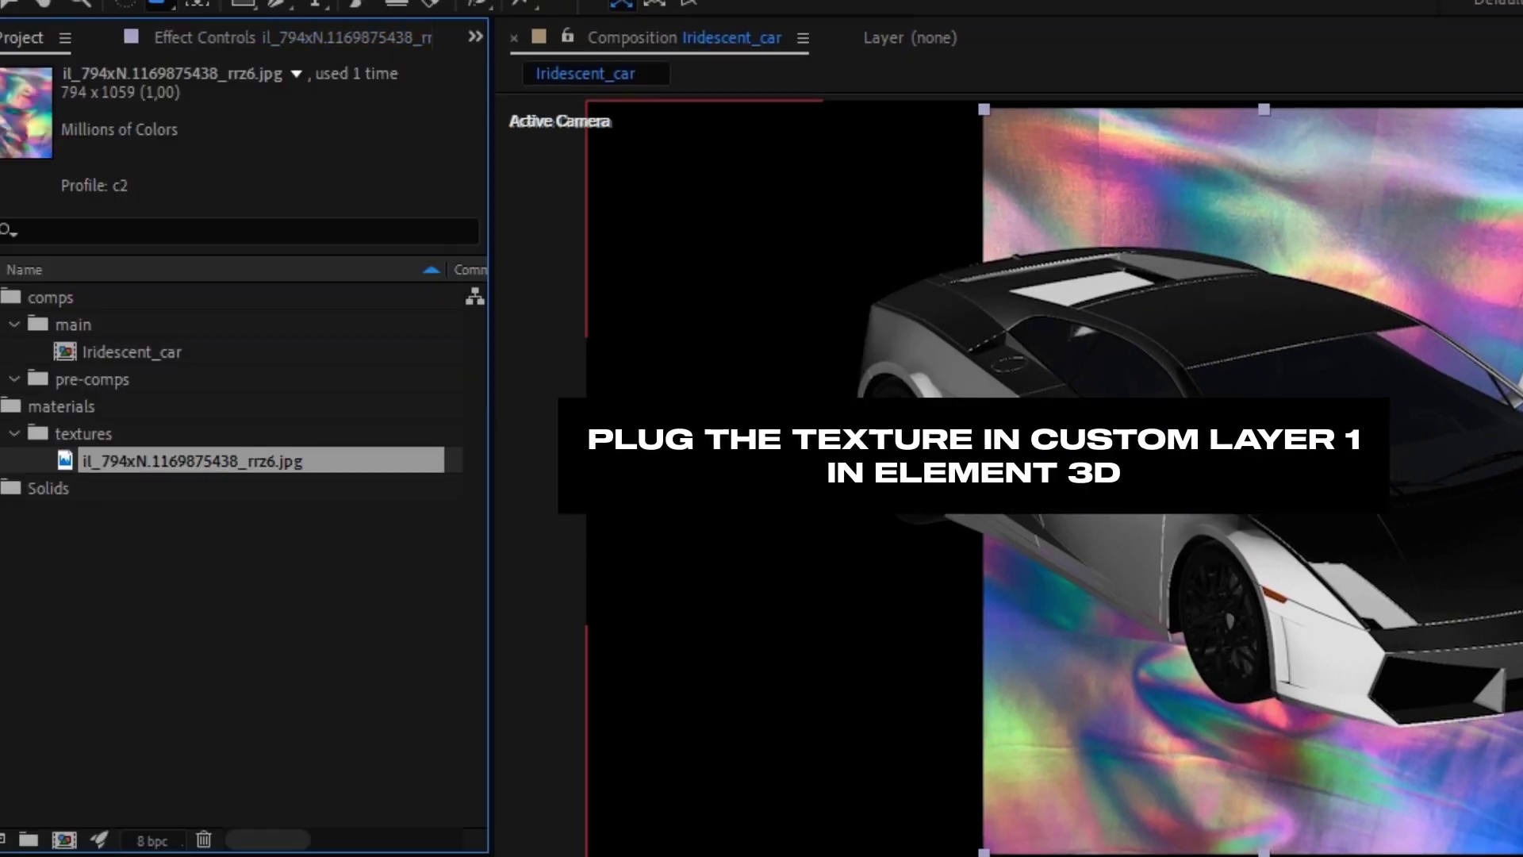
Assign il_794xN.1169875438_rrz6.jpg as Layer 1 of the custom texture maps in the Element effect on the Element 3d layer.
click(238, 855)
click(230, 37)
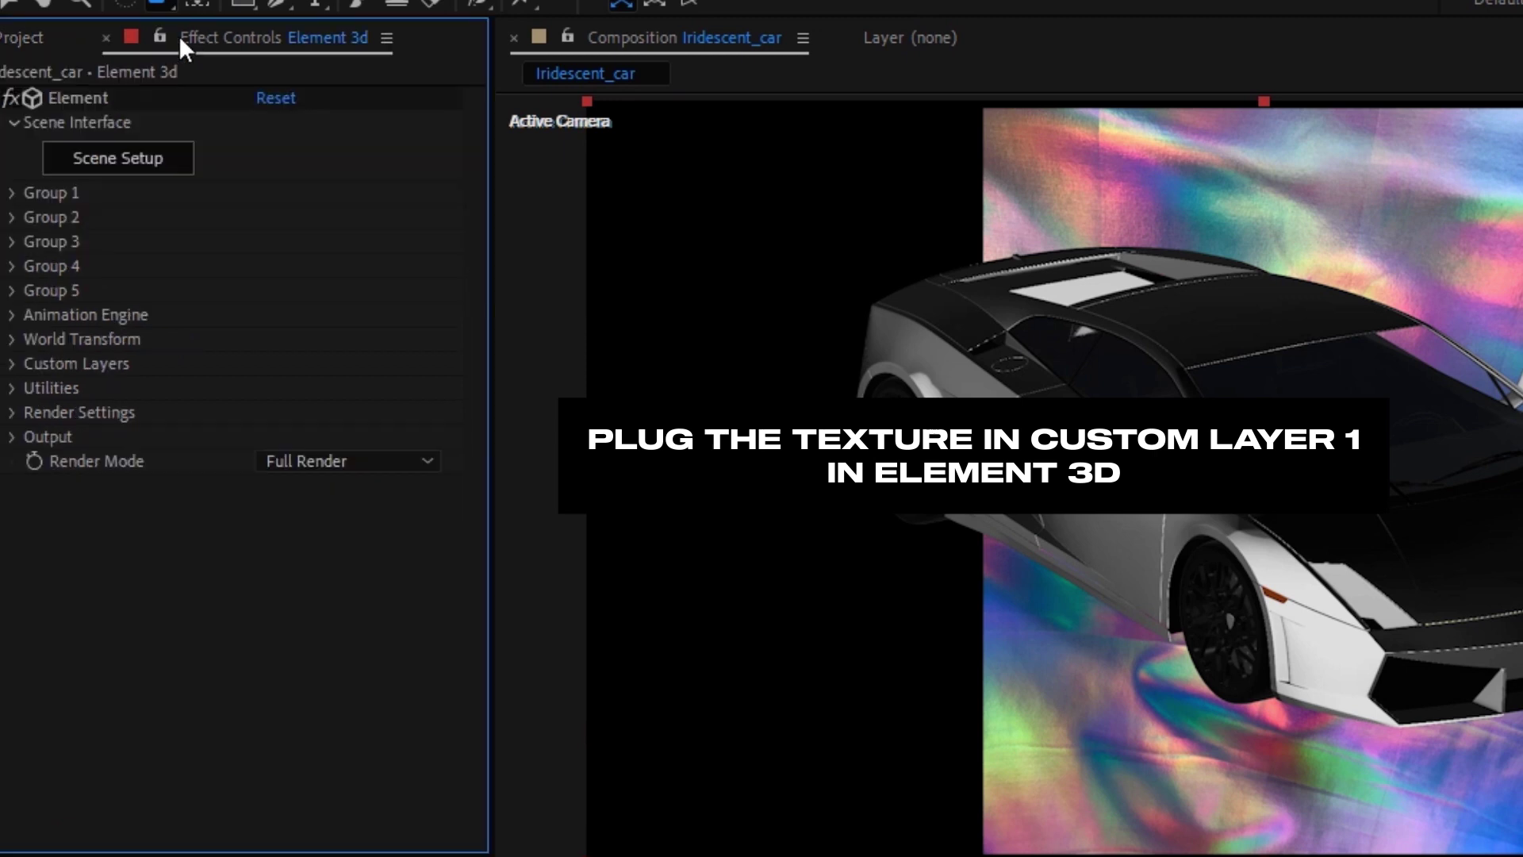
click(12, 364)
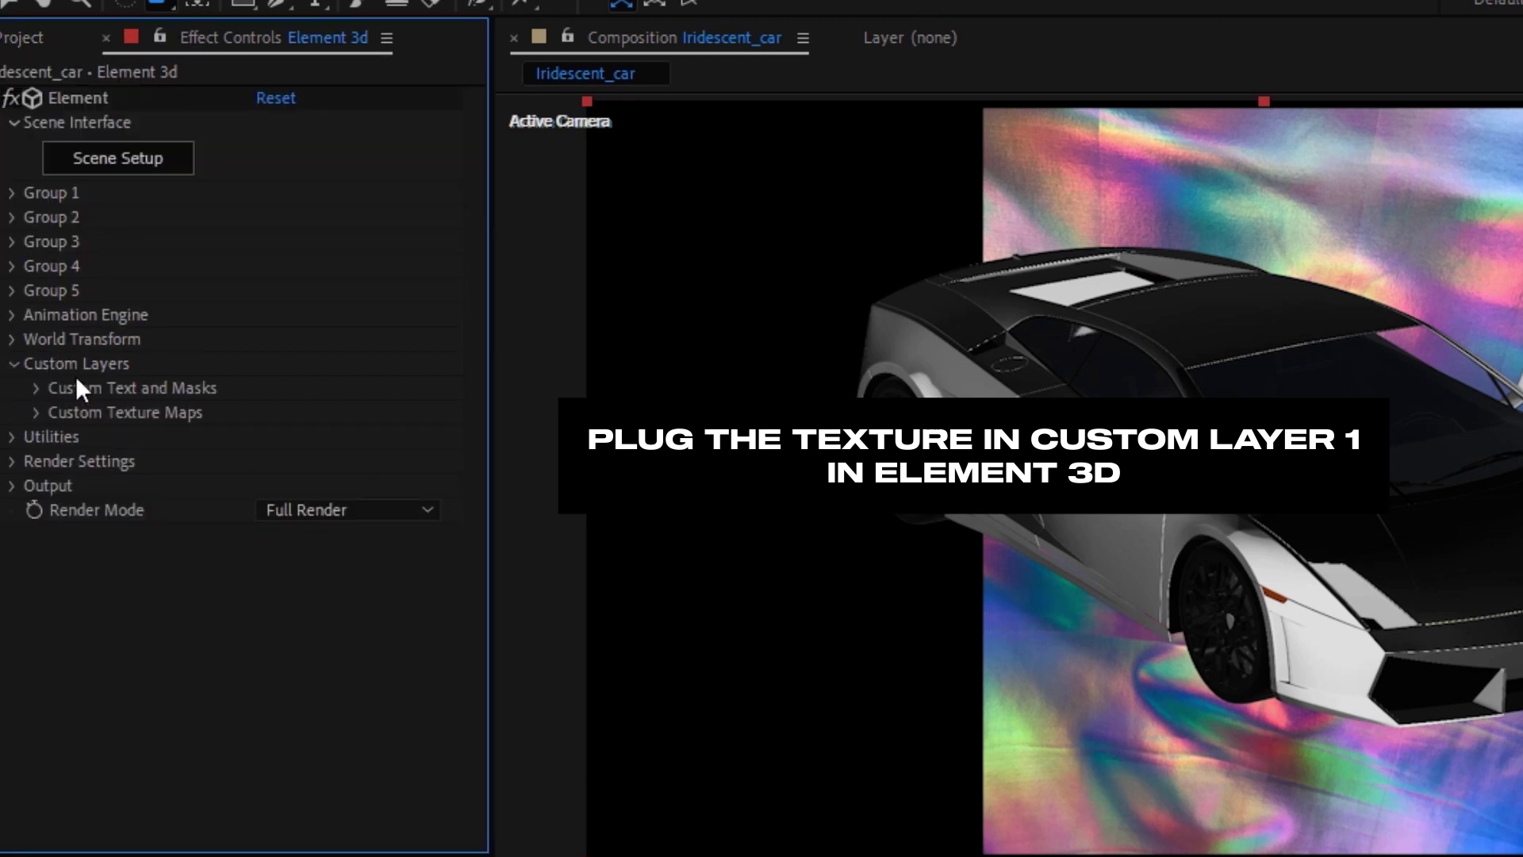
click(36, 412)
click(309, 351)
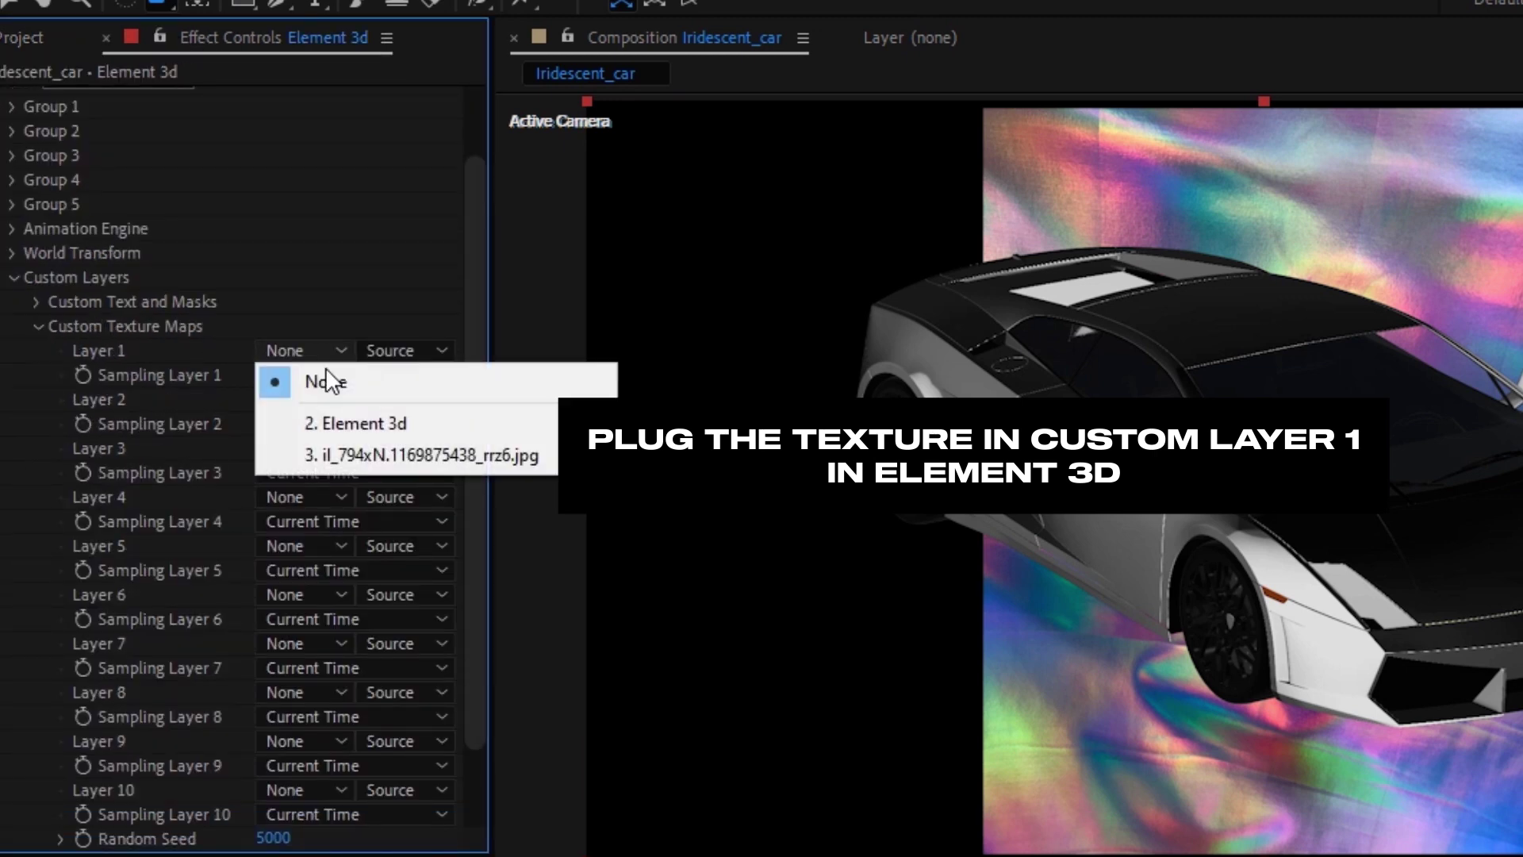
click(413, 455)
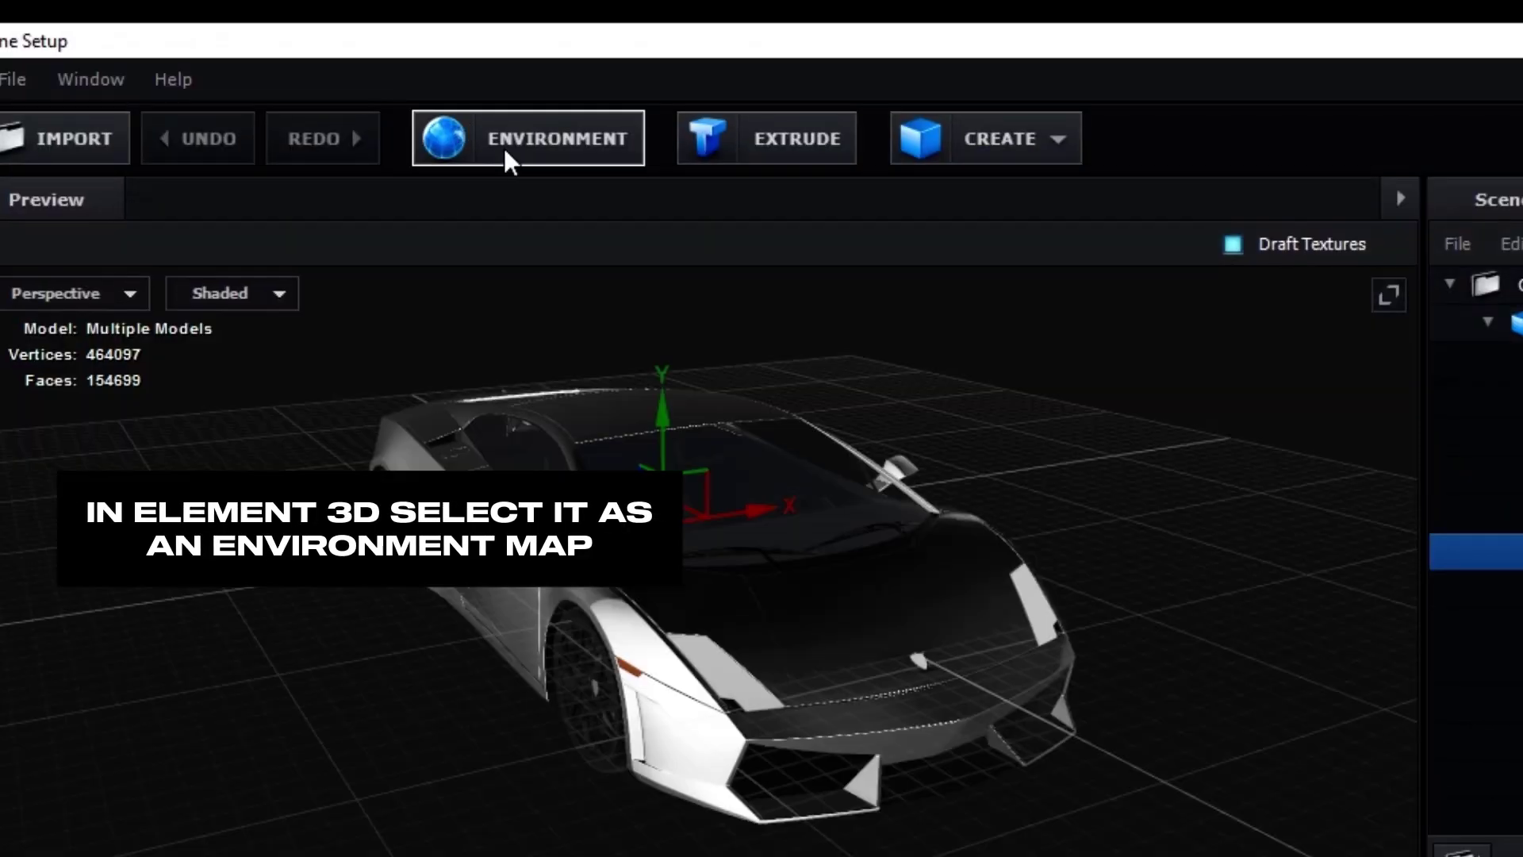
Set the custom iridescent texture layer as the scene's environment map, replacing Basic_2K_03.jpg.
click(456, 140)
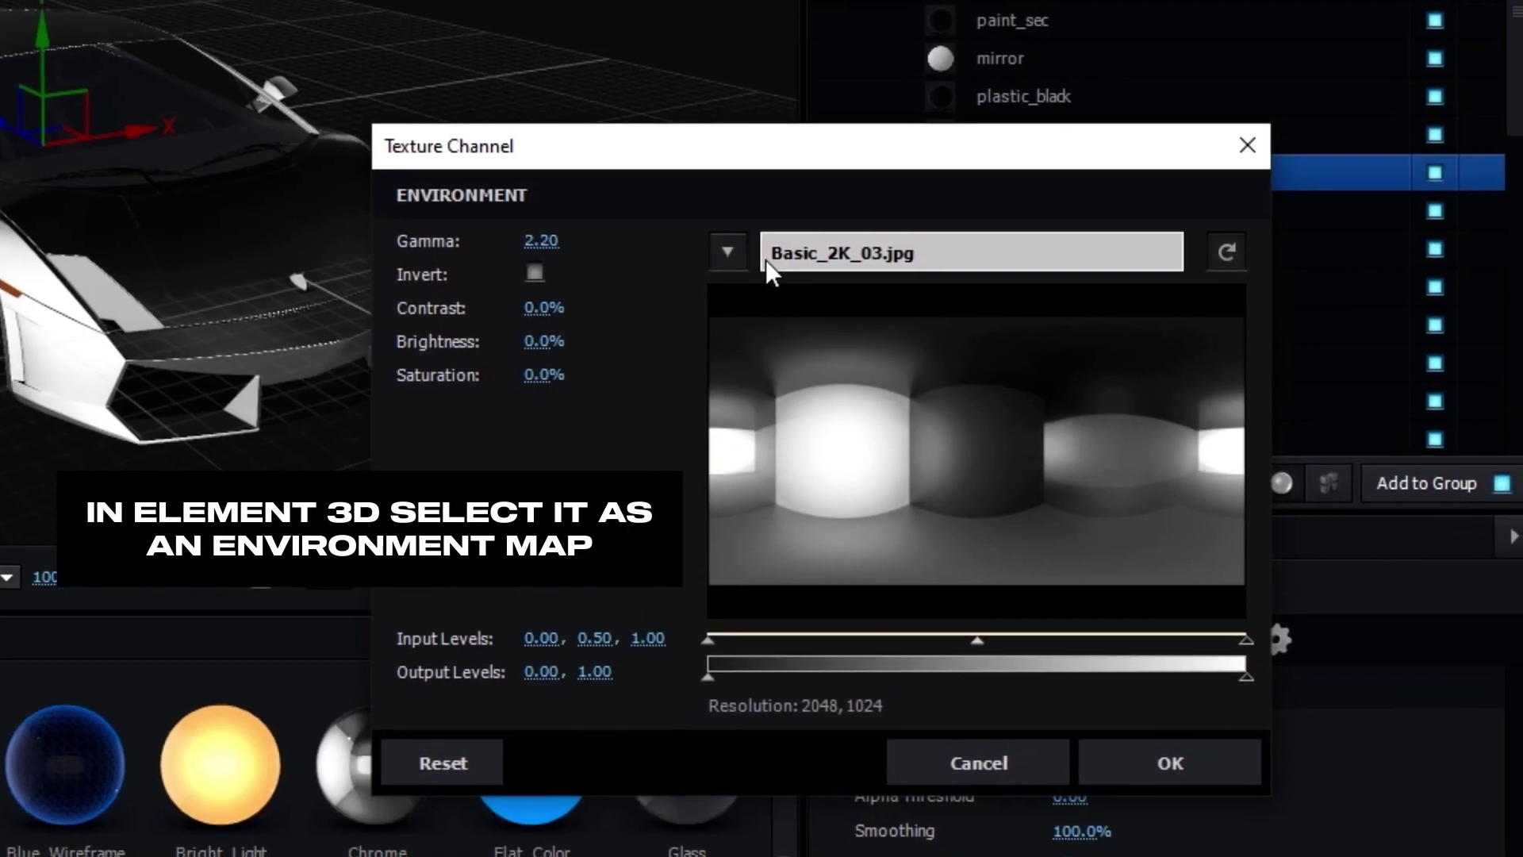
click(765, 256)
click(737, 295)
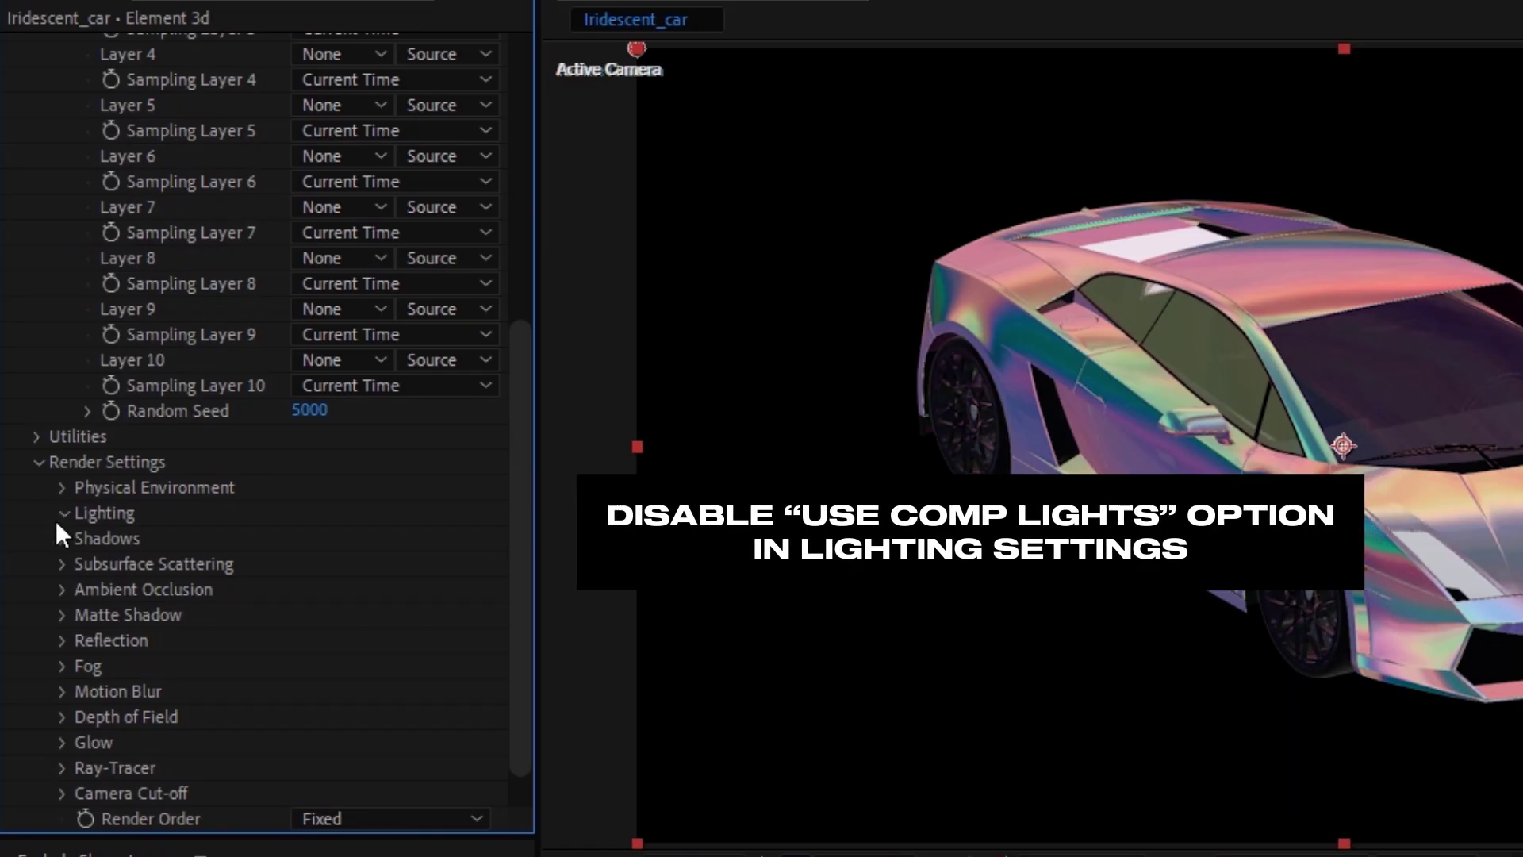
Disable Use Comp Lights in the Element effect's lighting render settings.
click(62, 514)
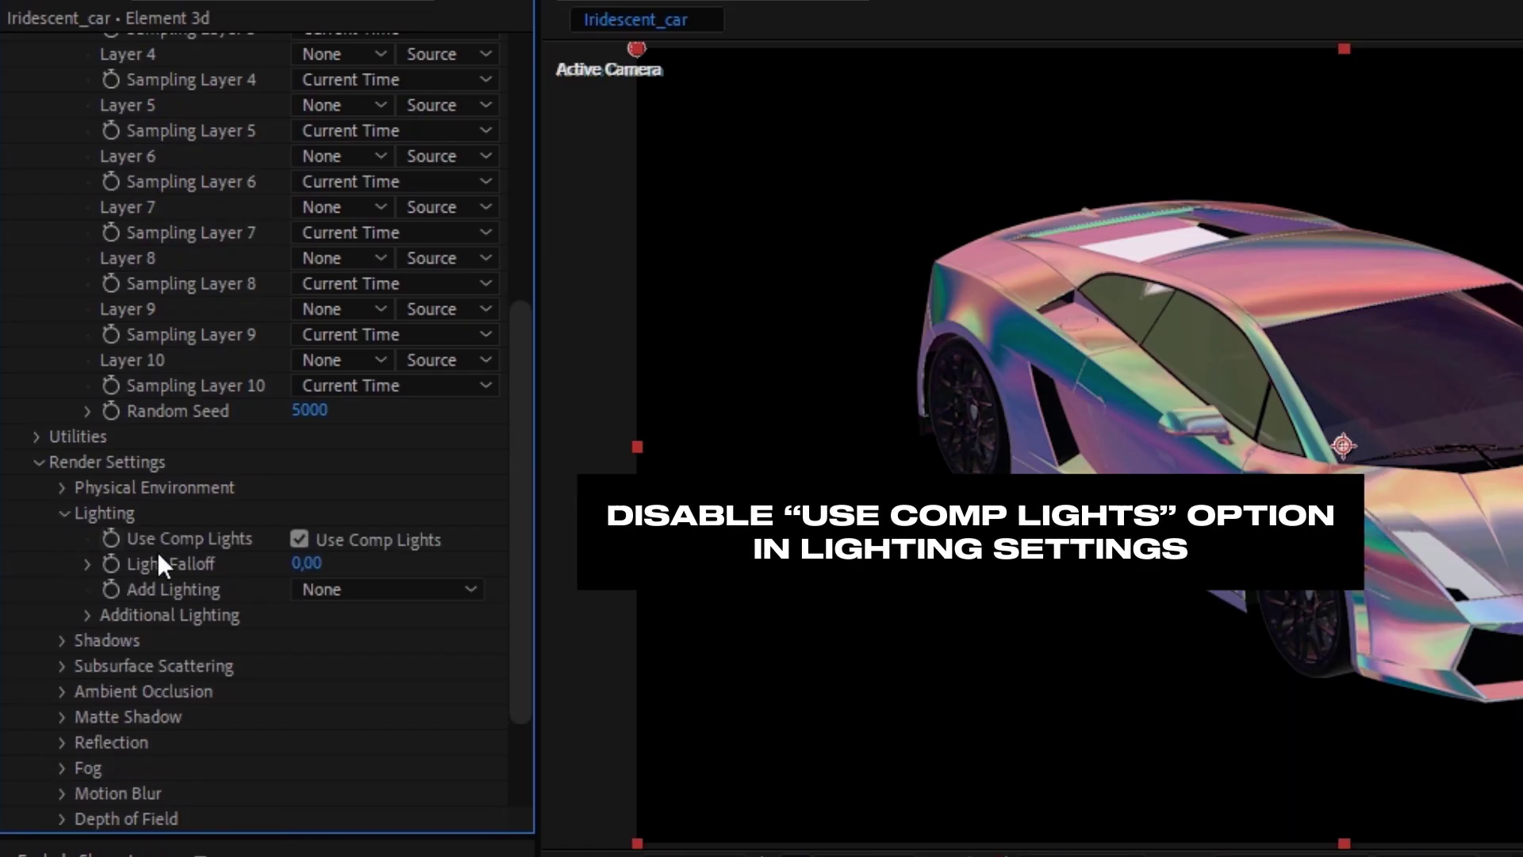
click(299, 539)
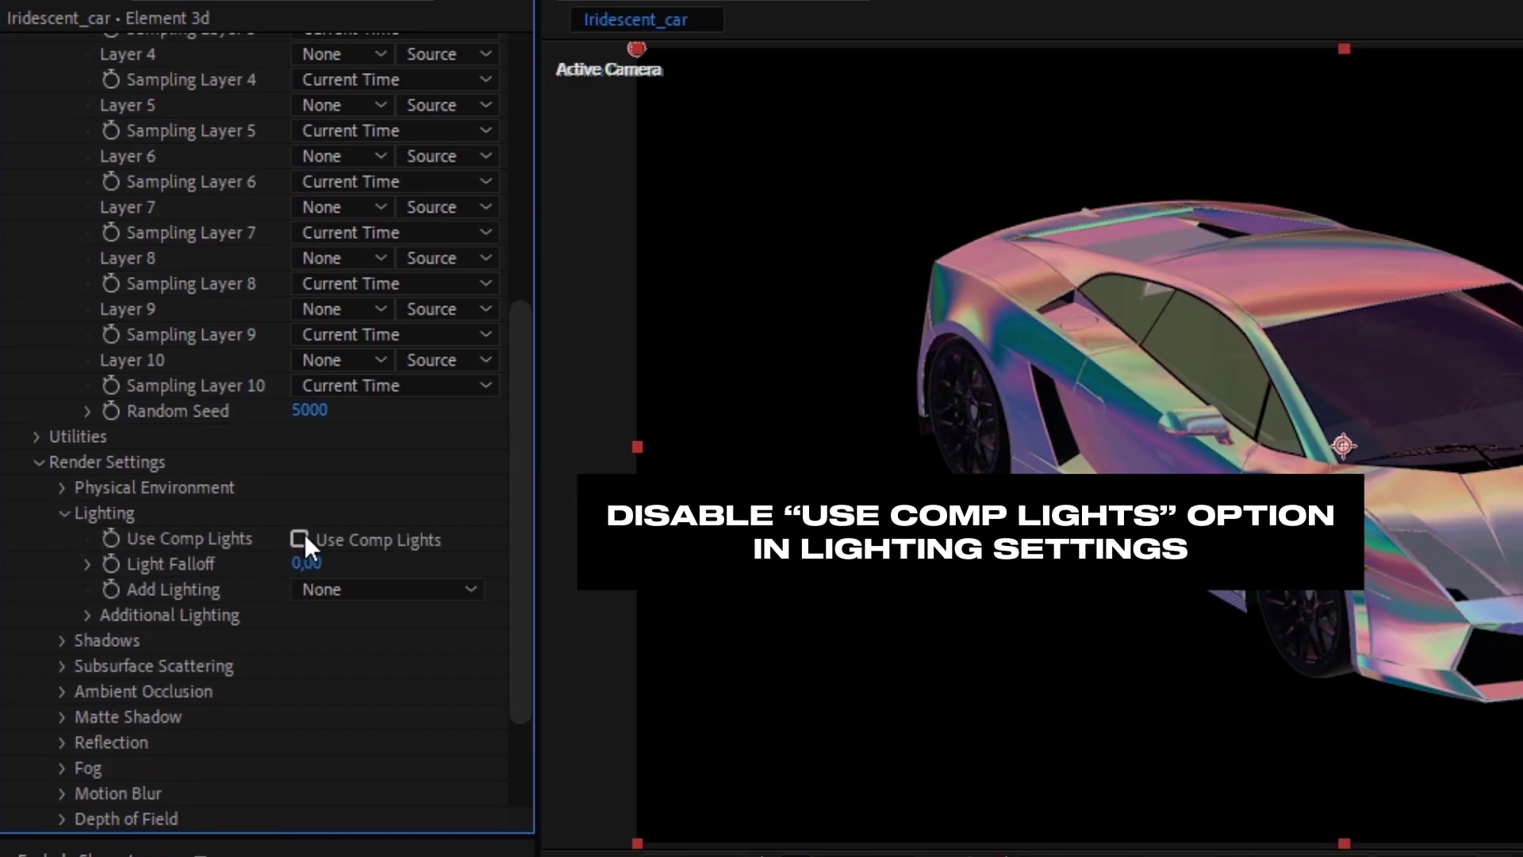
click(300, 540)
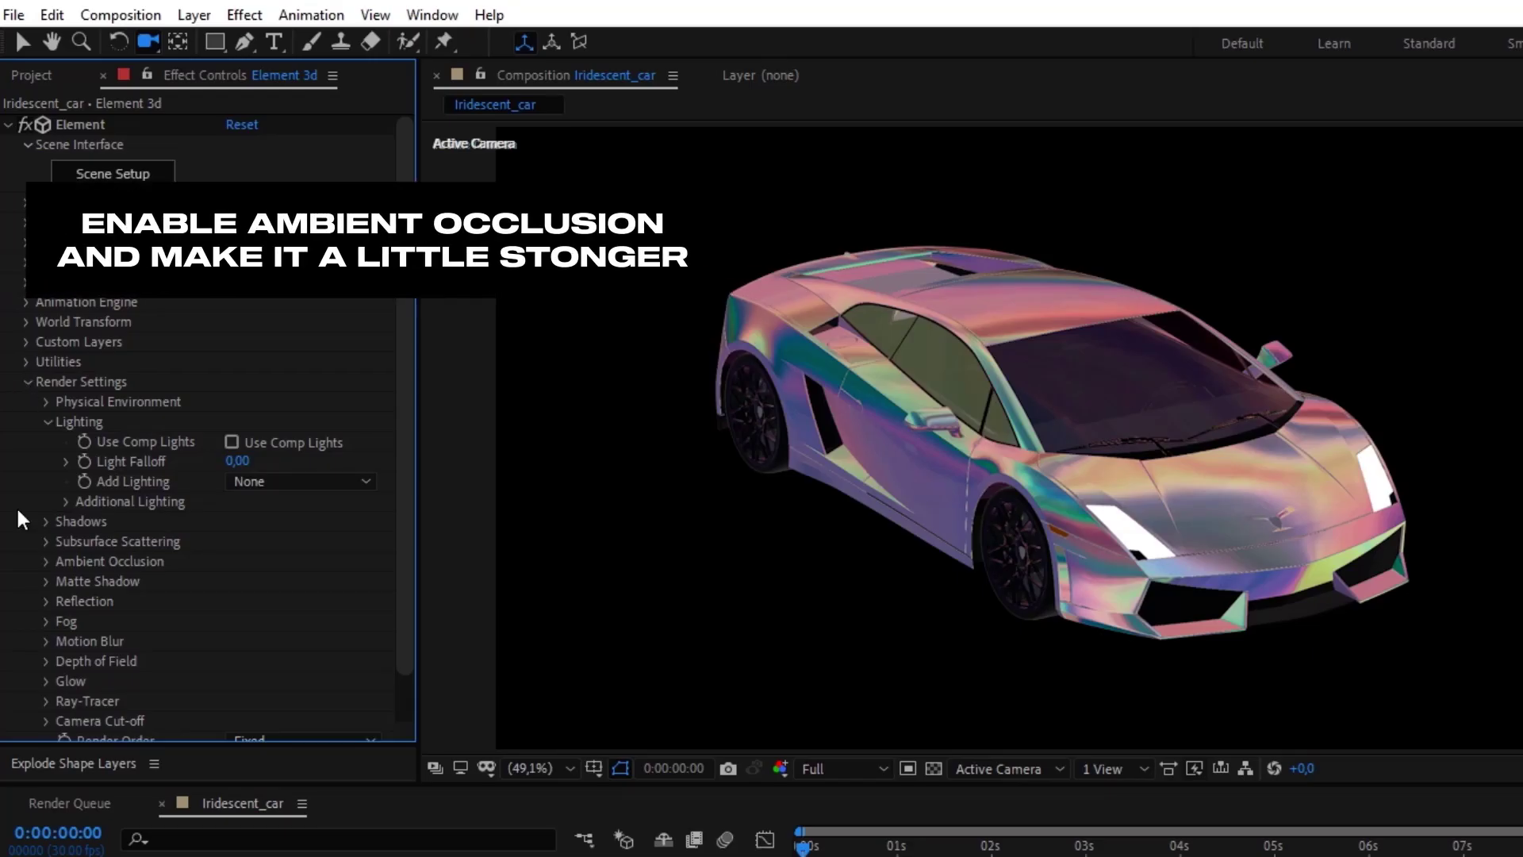
Enable ambient occlusion in the Element effect's render settings and raise the SSAO intensity to 6.1.
click(45, 561)
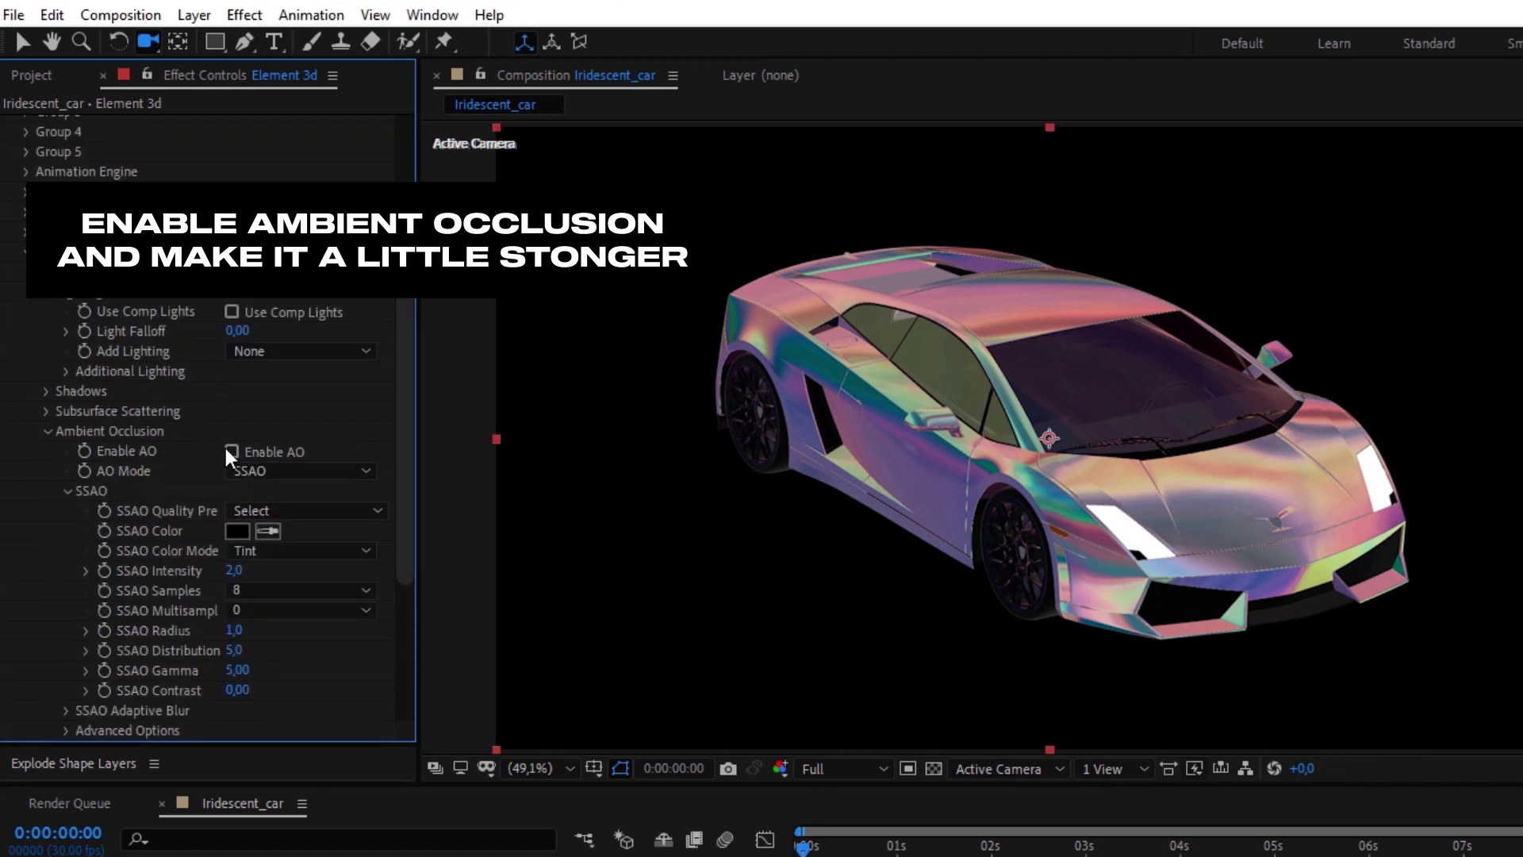
click(232, 451)
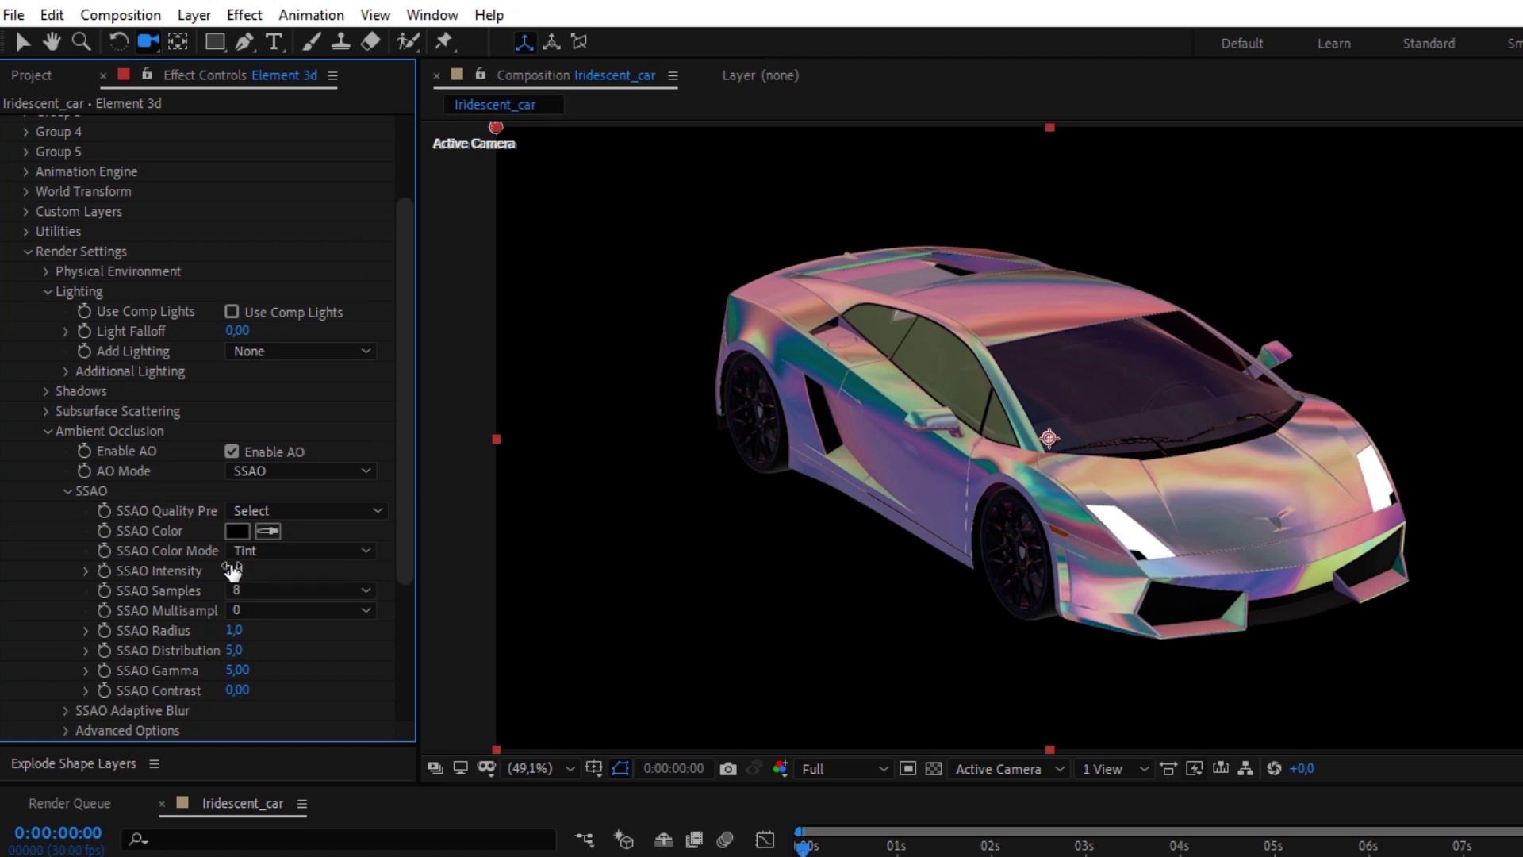
drag(240, 565, 267, 567)
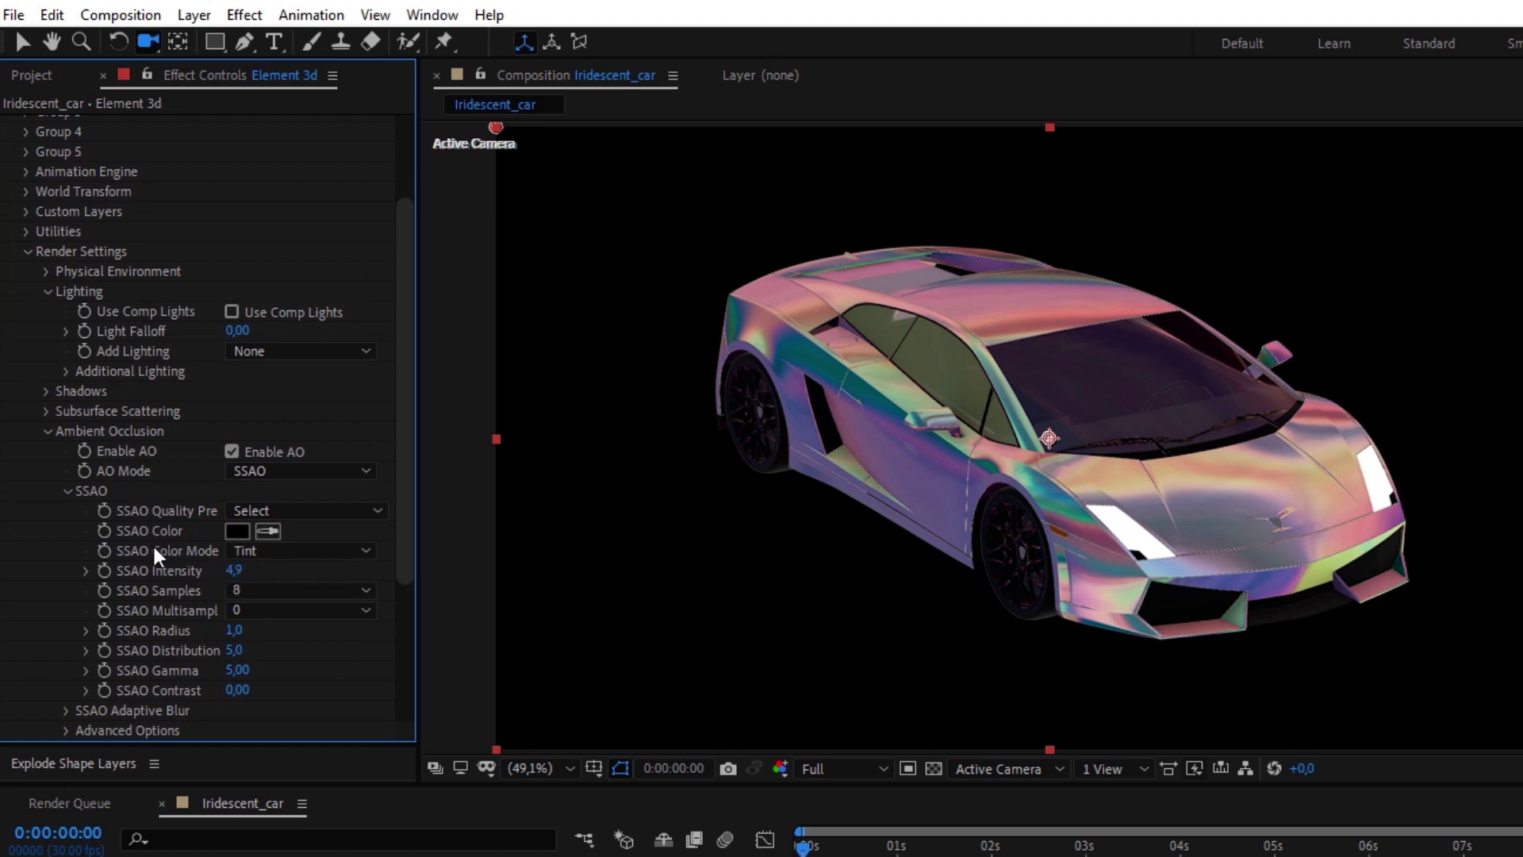
Set the Element effect's output supersampling to 4 and enable enhanced multisampling.
scroll(119, 535, down, 5)
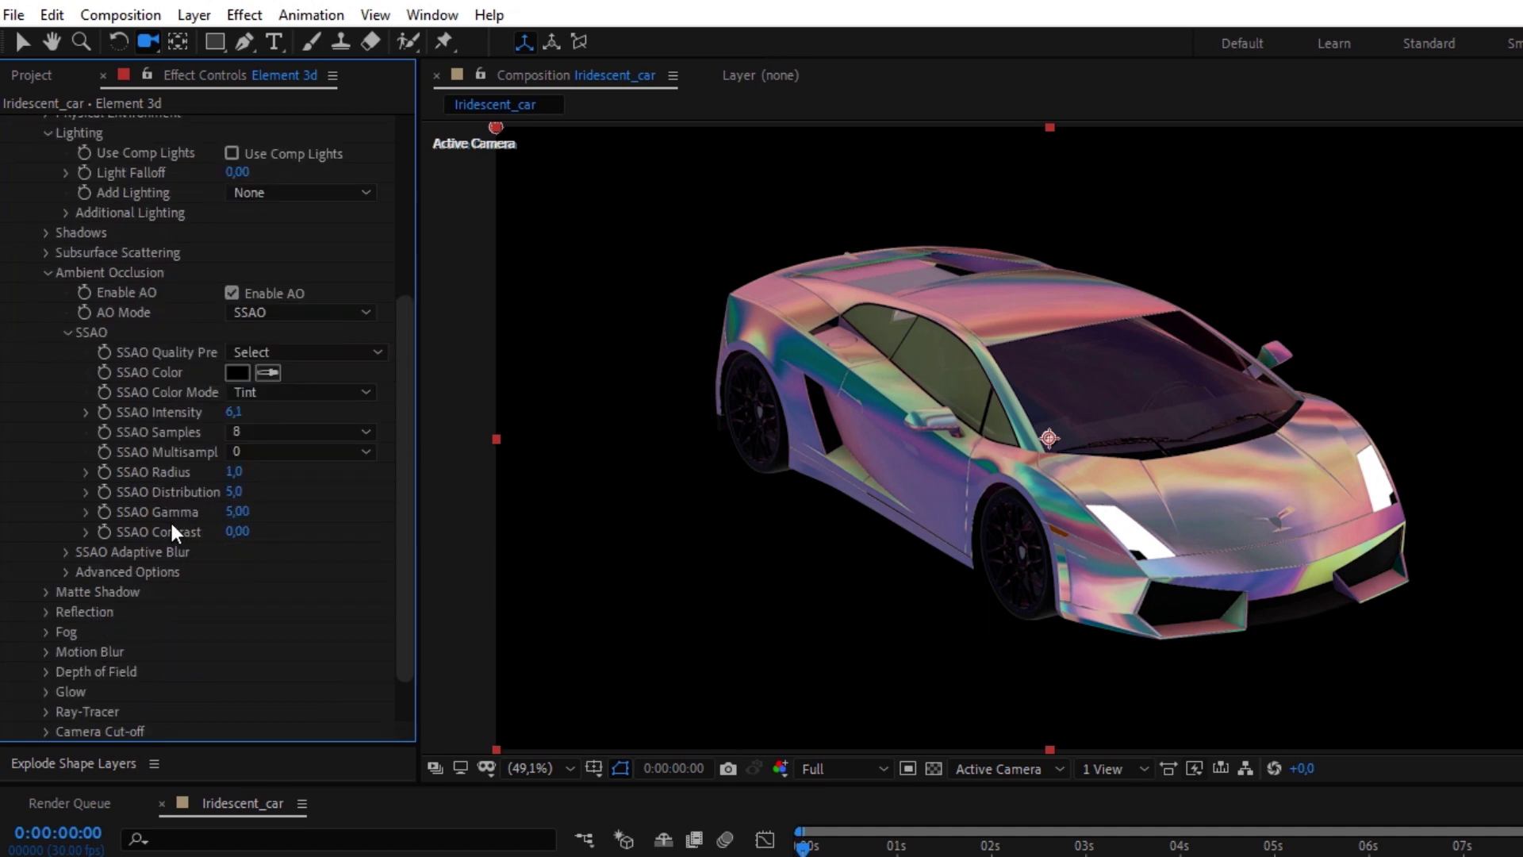
click(25, 709)
scroll(27, 618, down, 8)
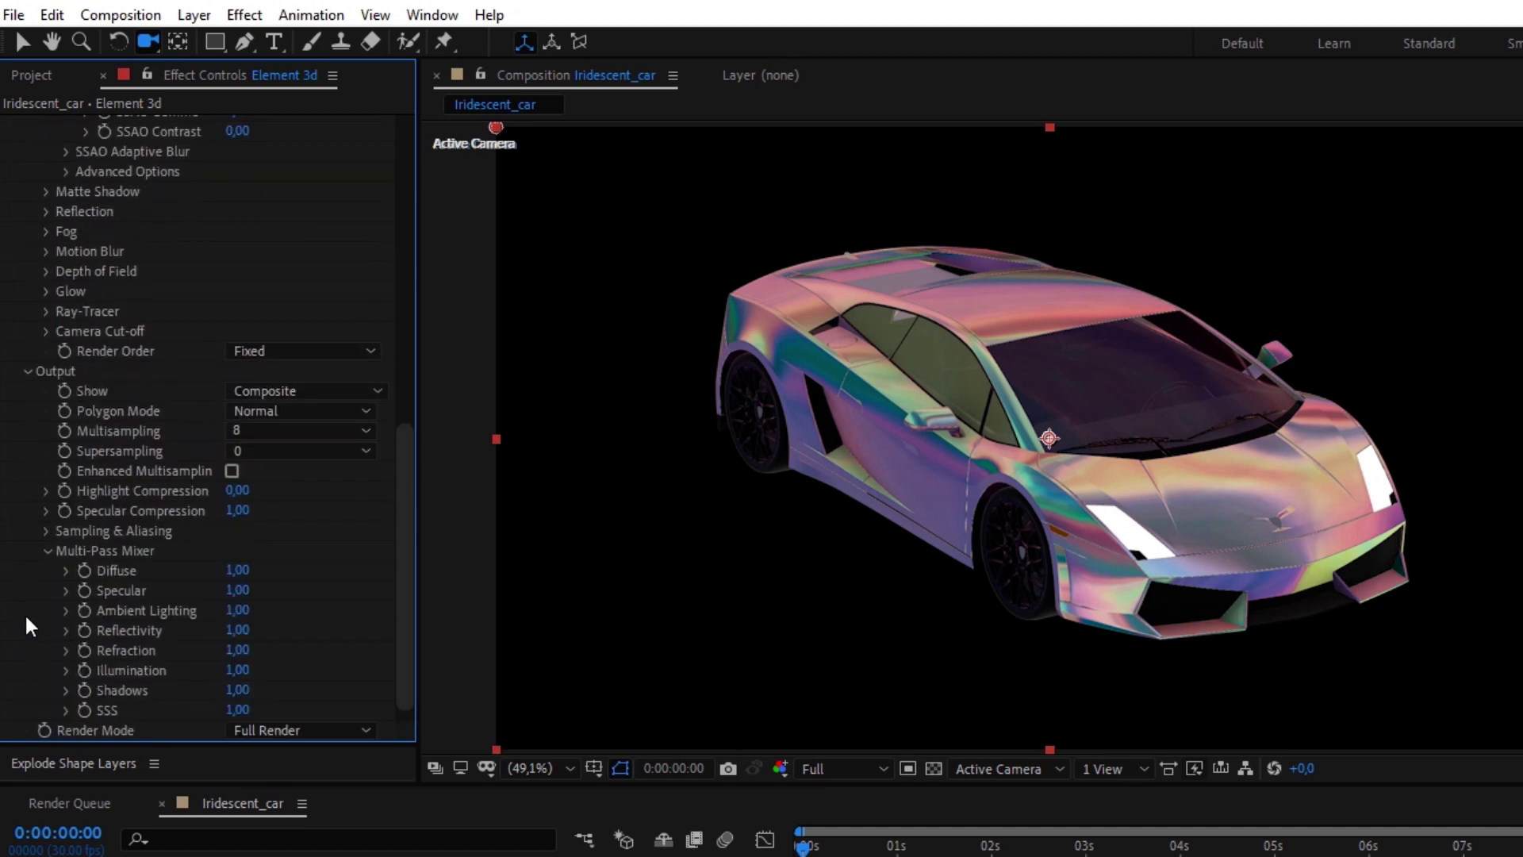
click(260, 454)
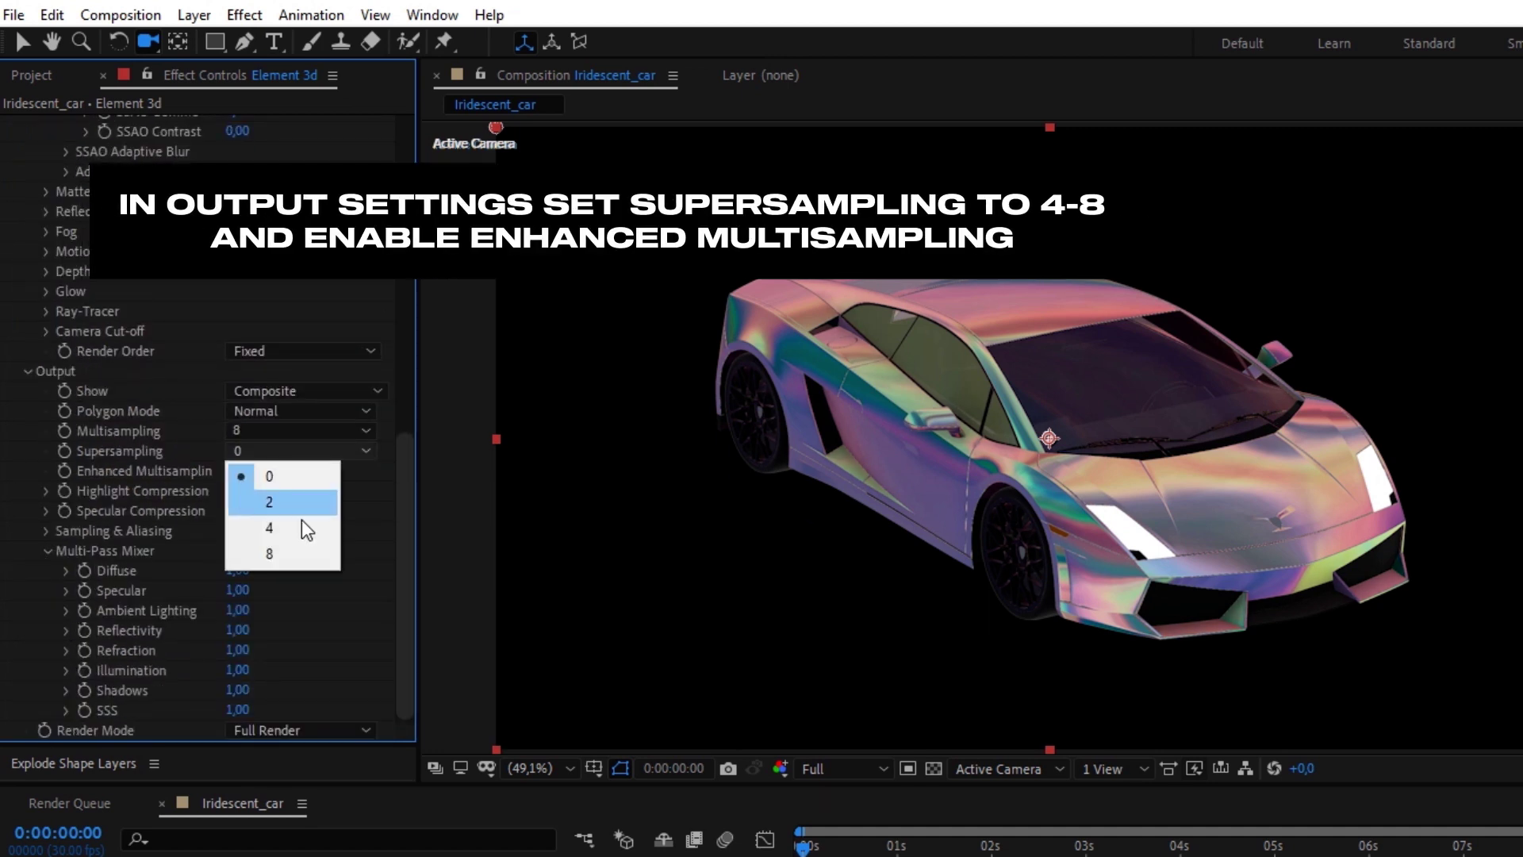
click(301, 525)
click(232, 471)
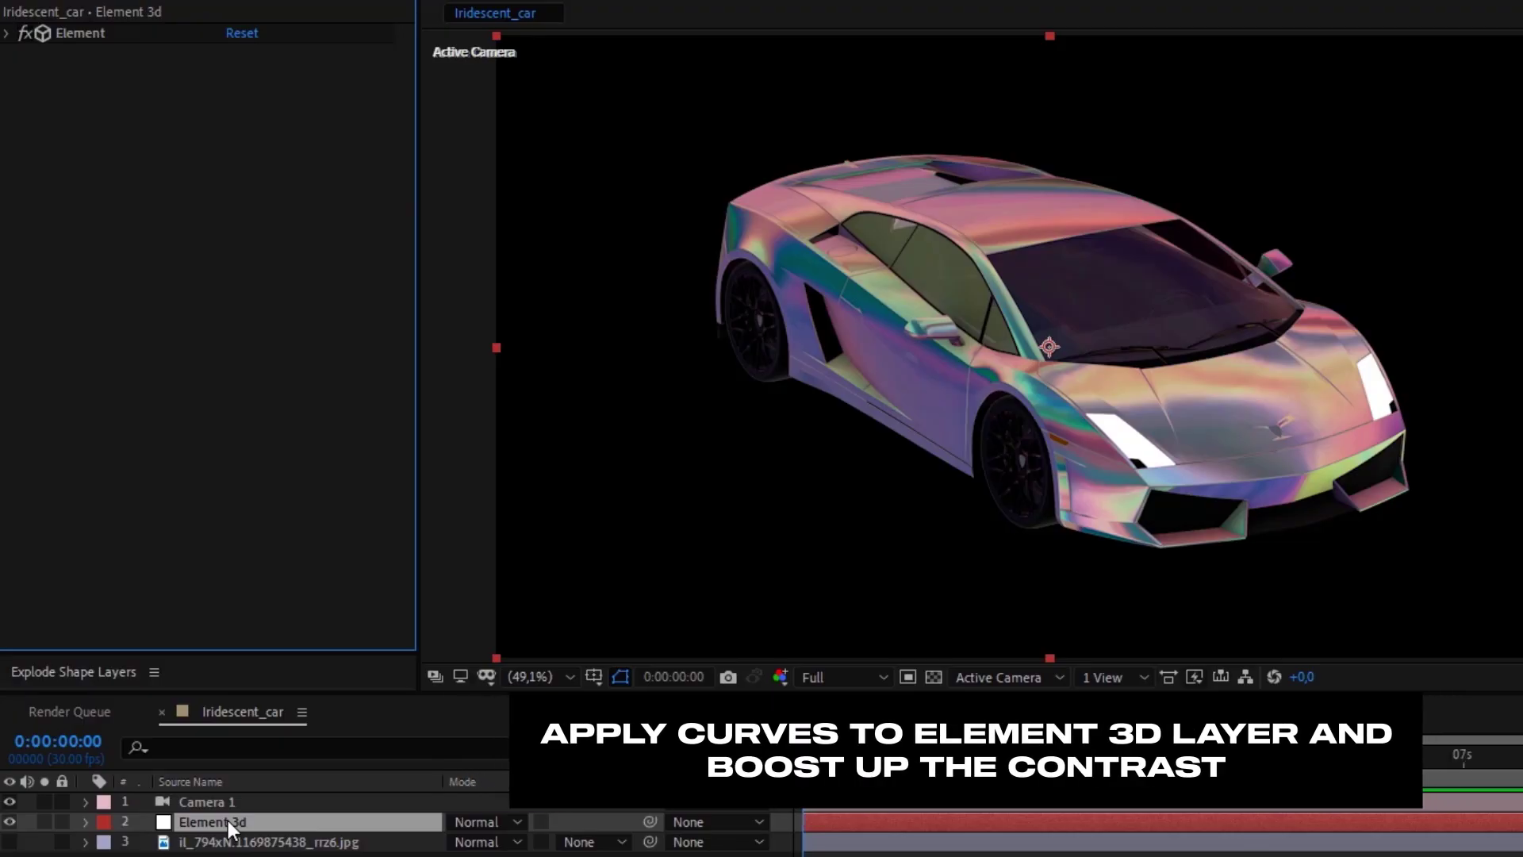
Apply the Curves effect to the Element 3d layer and shape the RGB curve into a gentle S to boost contrast.
key(ctrl+space)
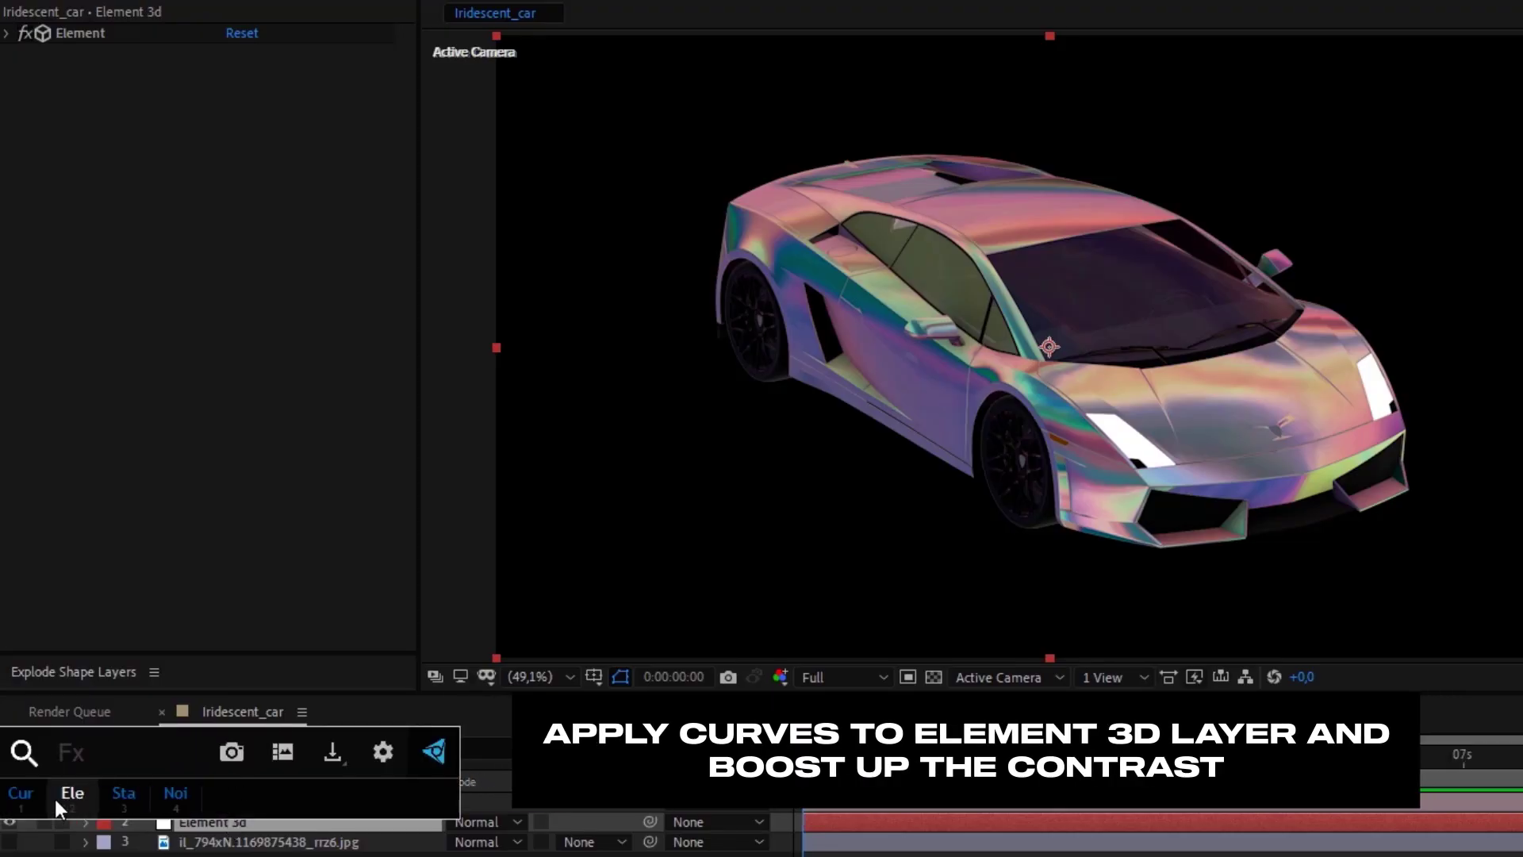
click(22, 795)
drag(143, 359, 139, 367)
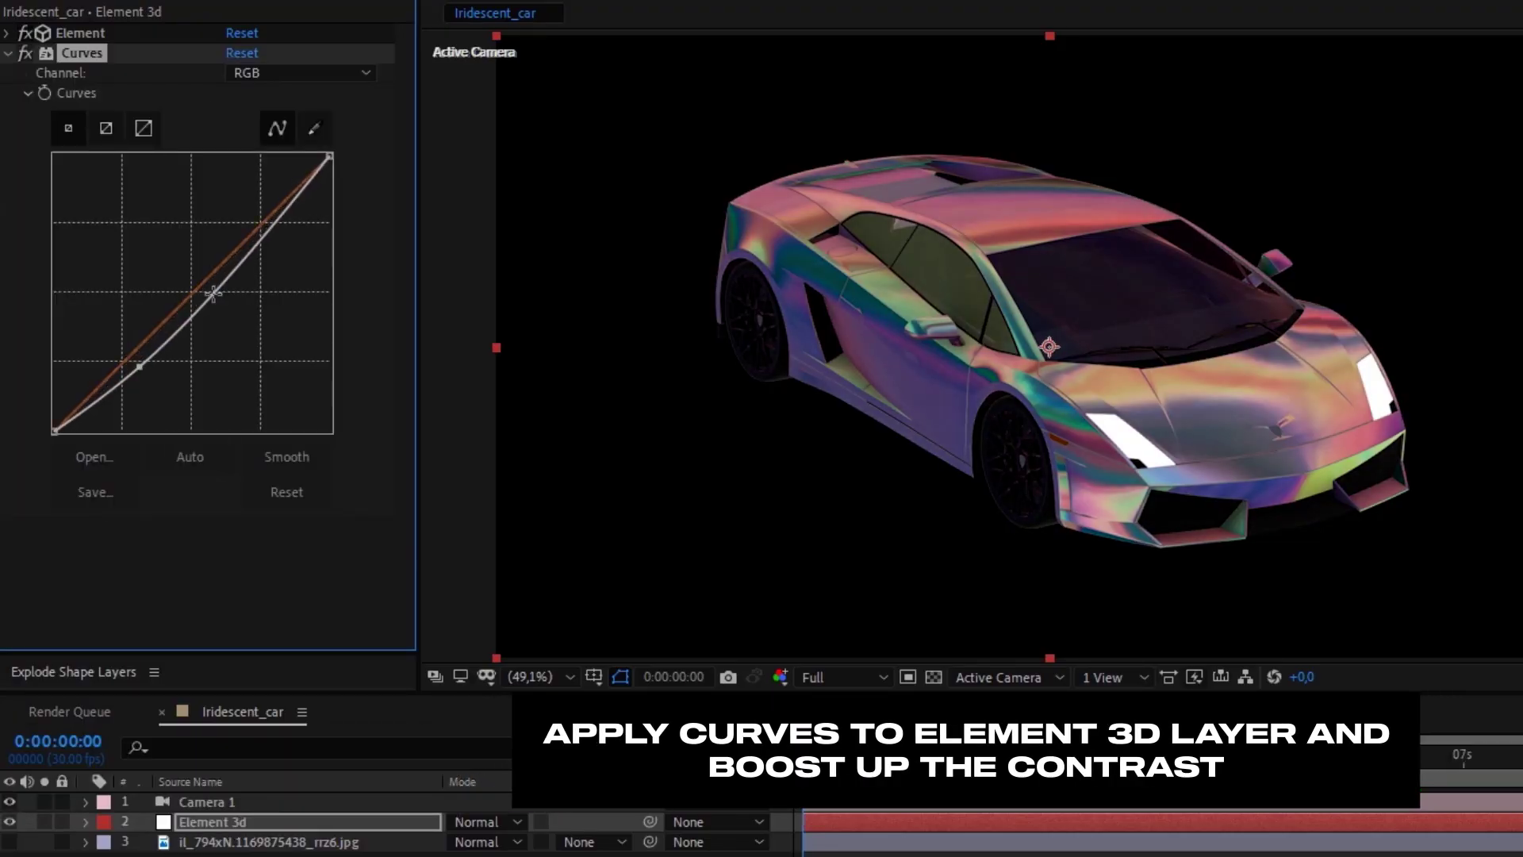
drag(213, 294, 202, 276)
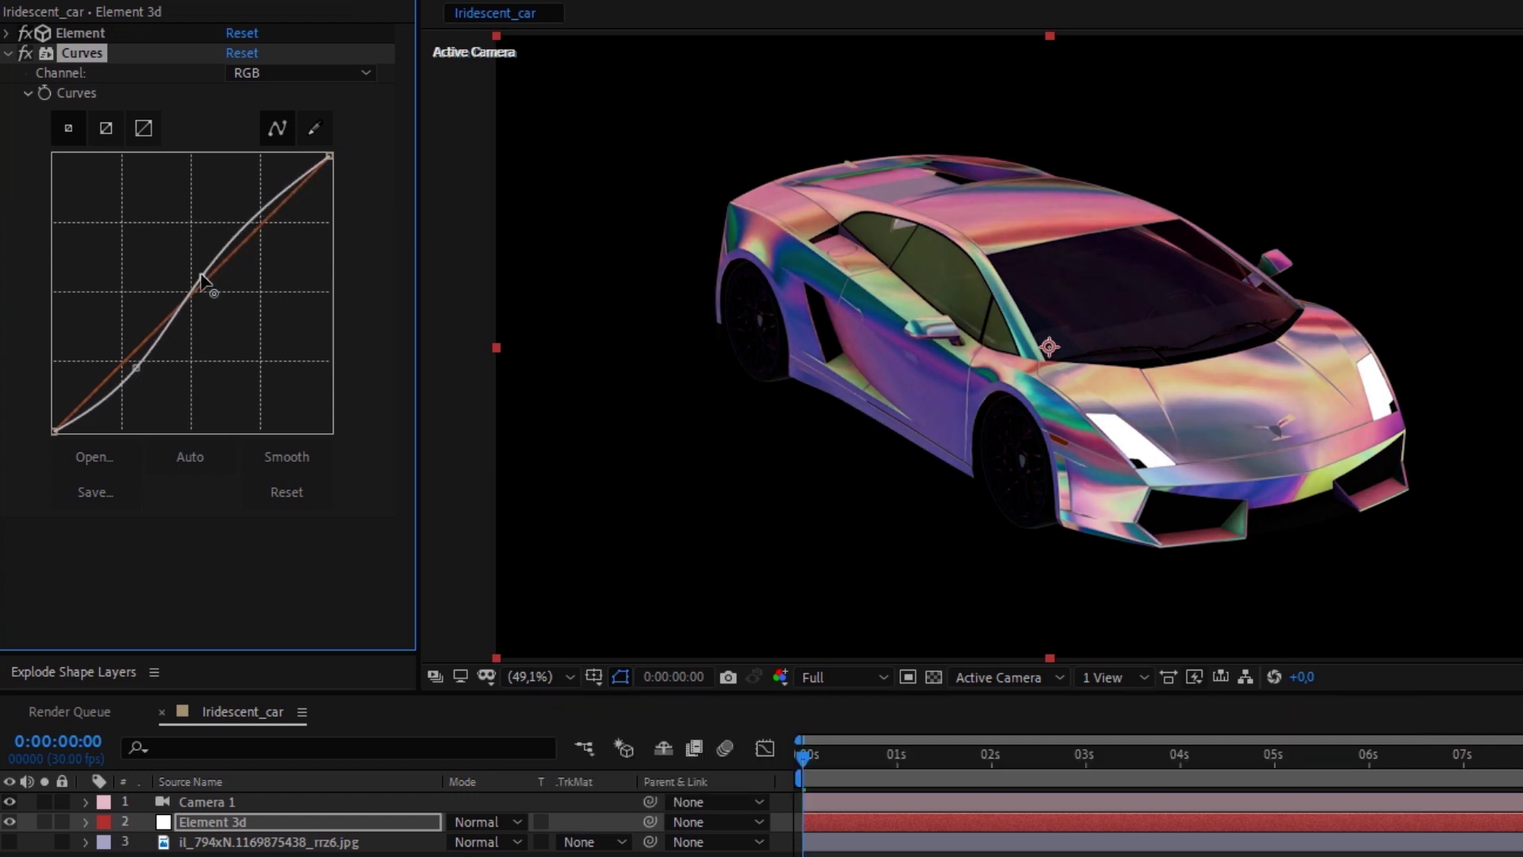
drag(138, 369, 142, 373)
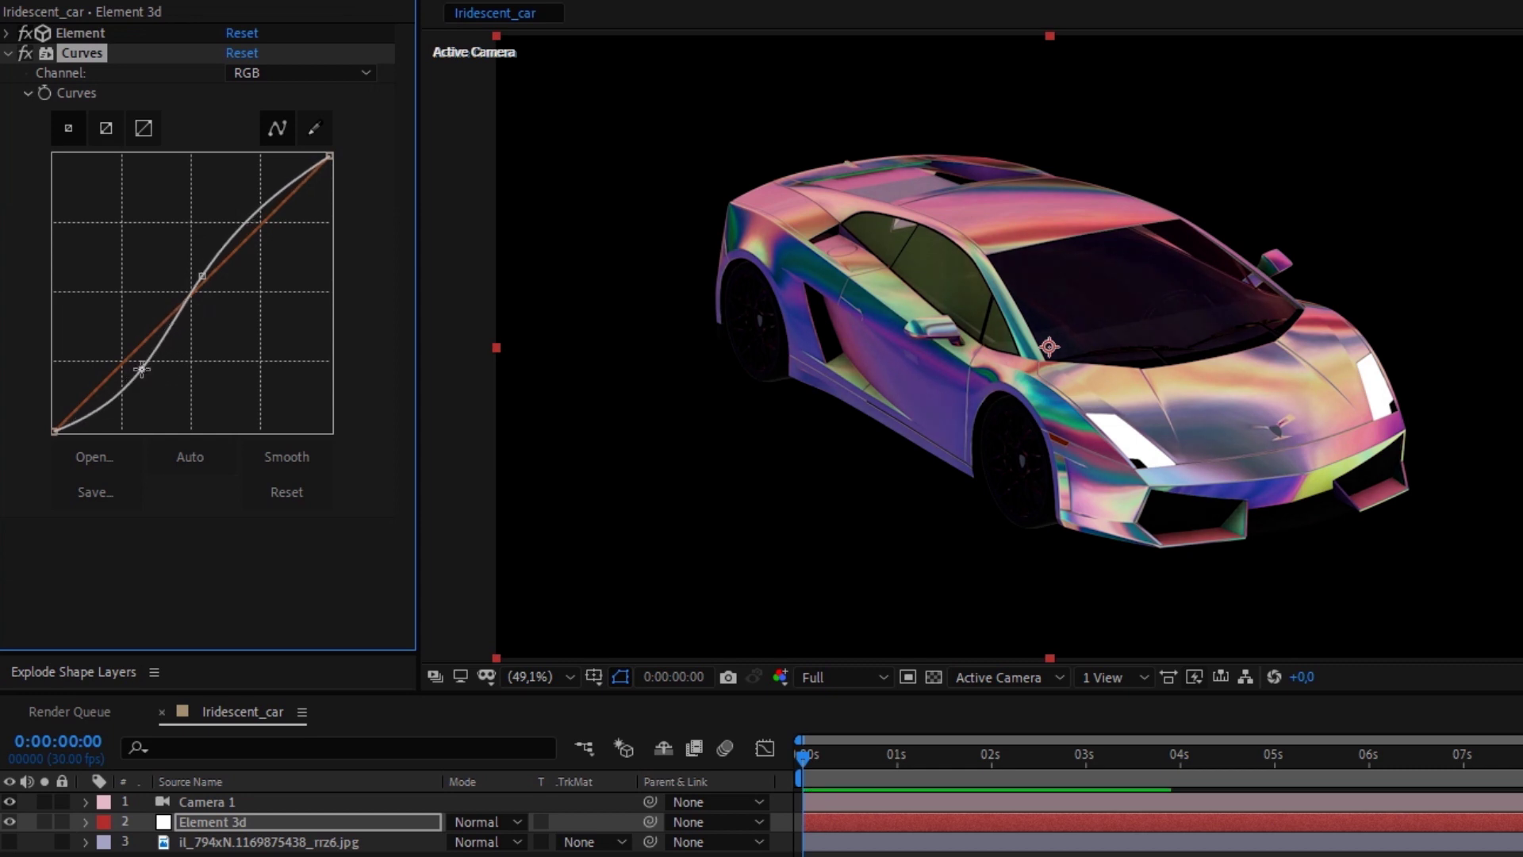
Apply the Hue/Saturation effect to the Element 3d layer and boost the saturation.
key(ctrl+space)
text(sat)
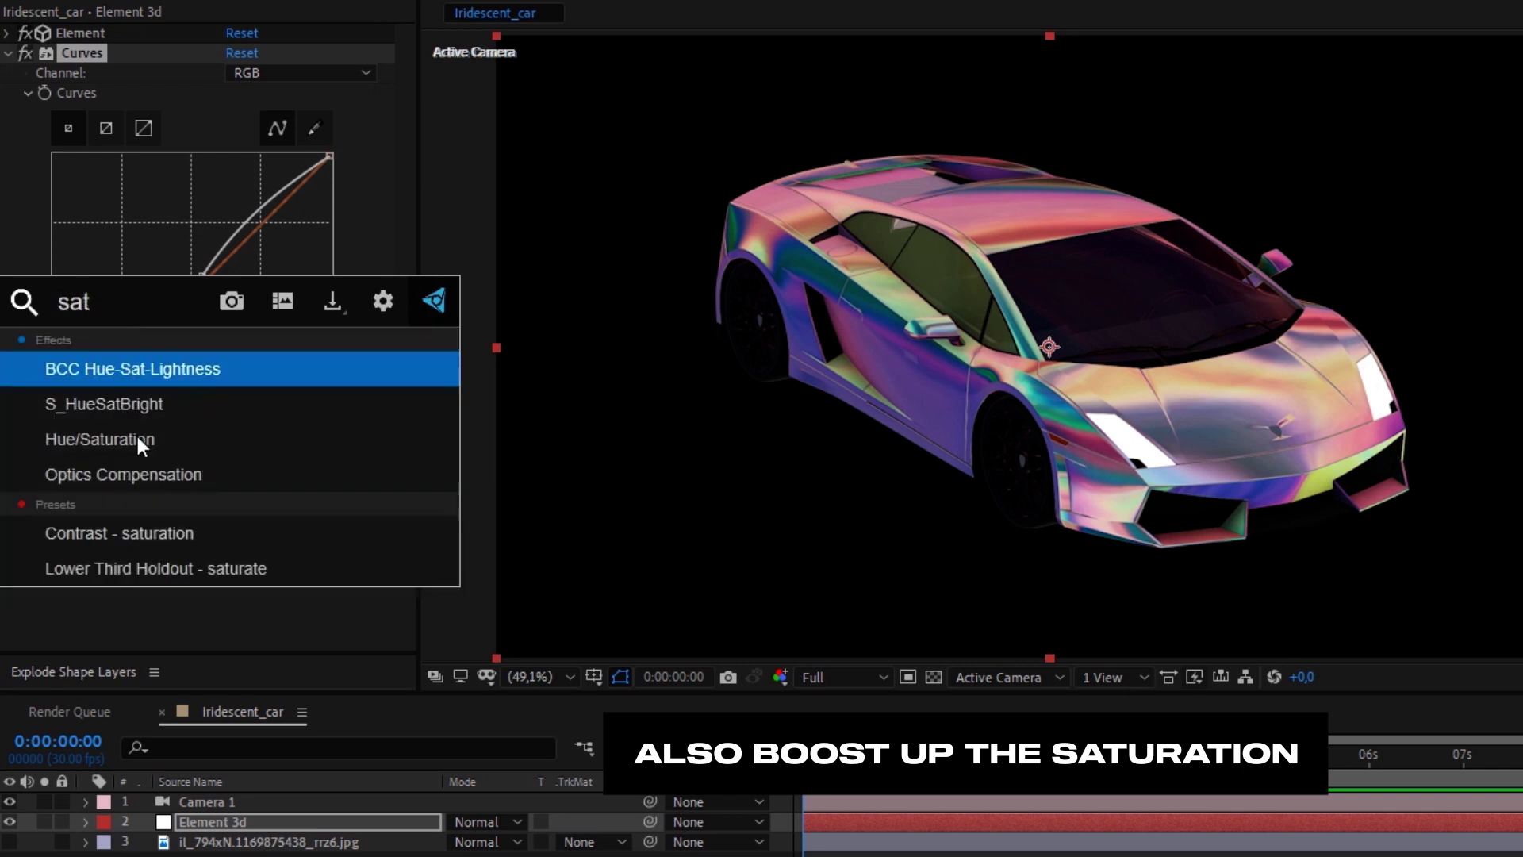
click(136, 438)
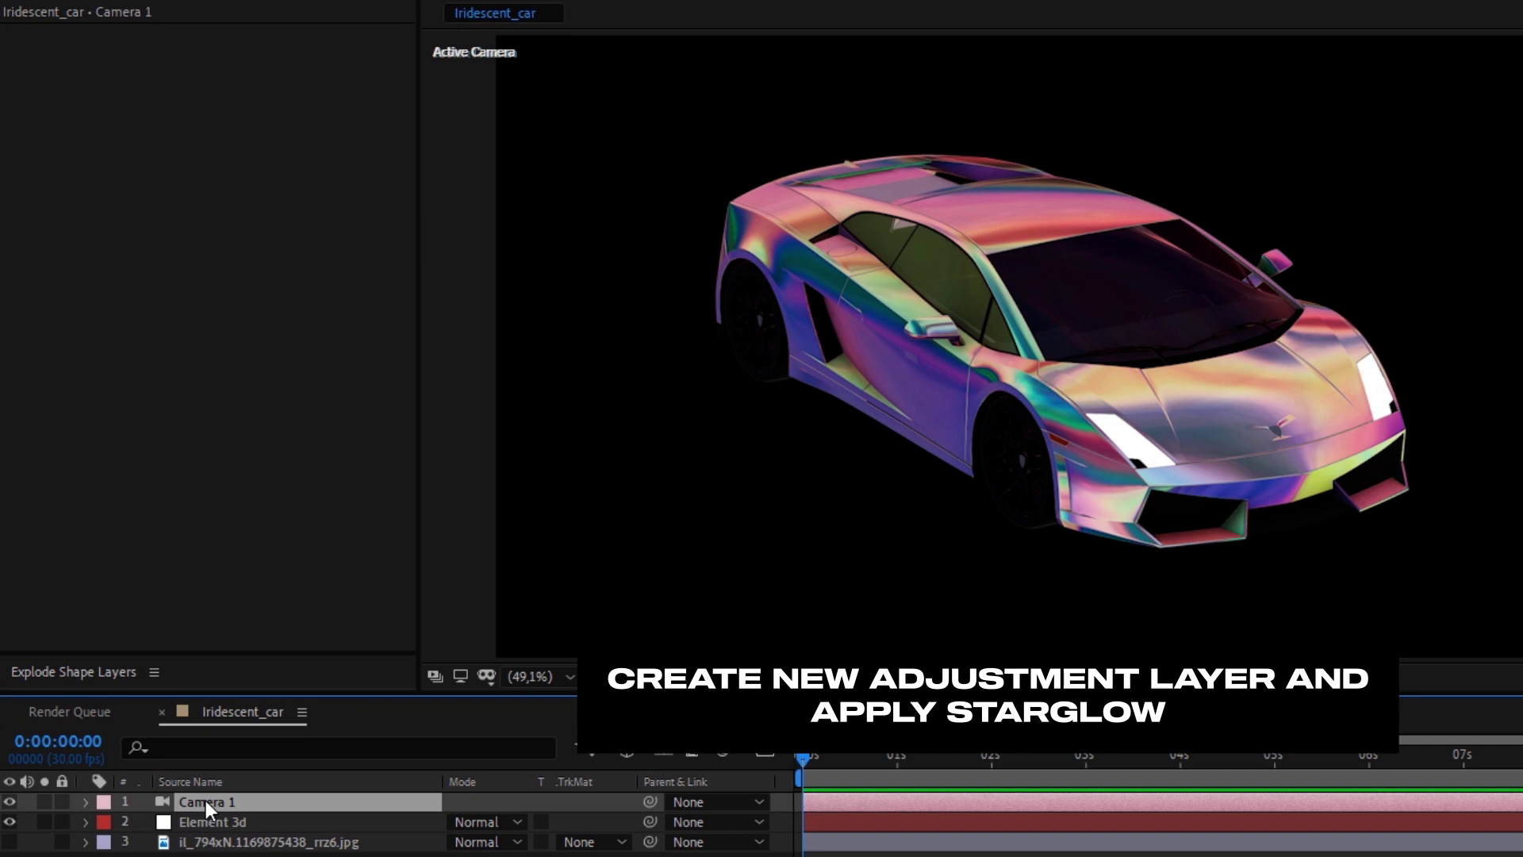
Create an adjustment layer above Camera 1 and apply the Starglow effect to it.
key(ctrl+alt+y)
key(ctrl+space)
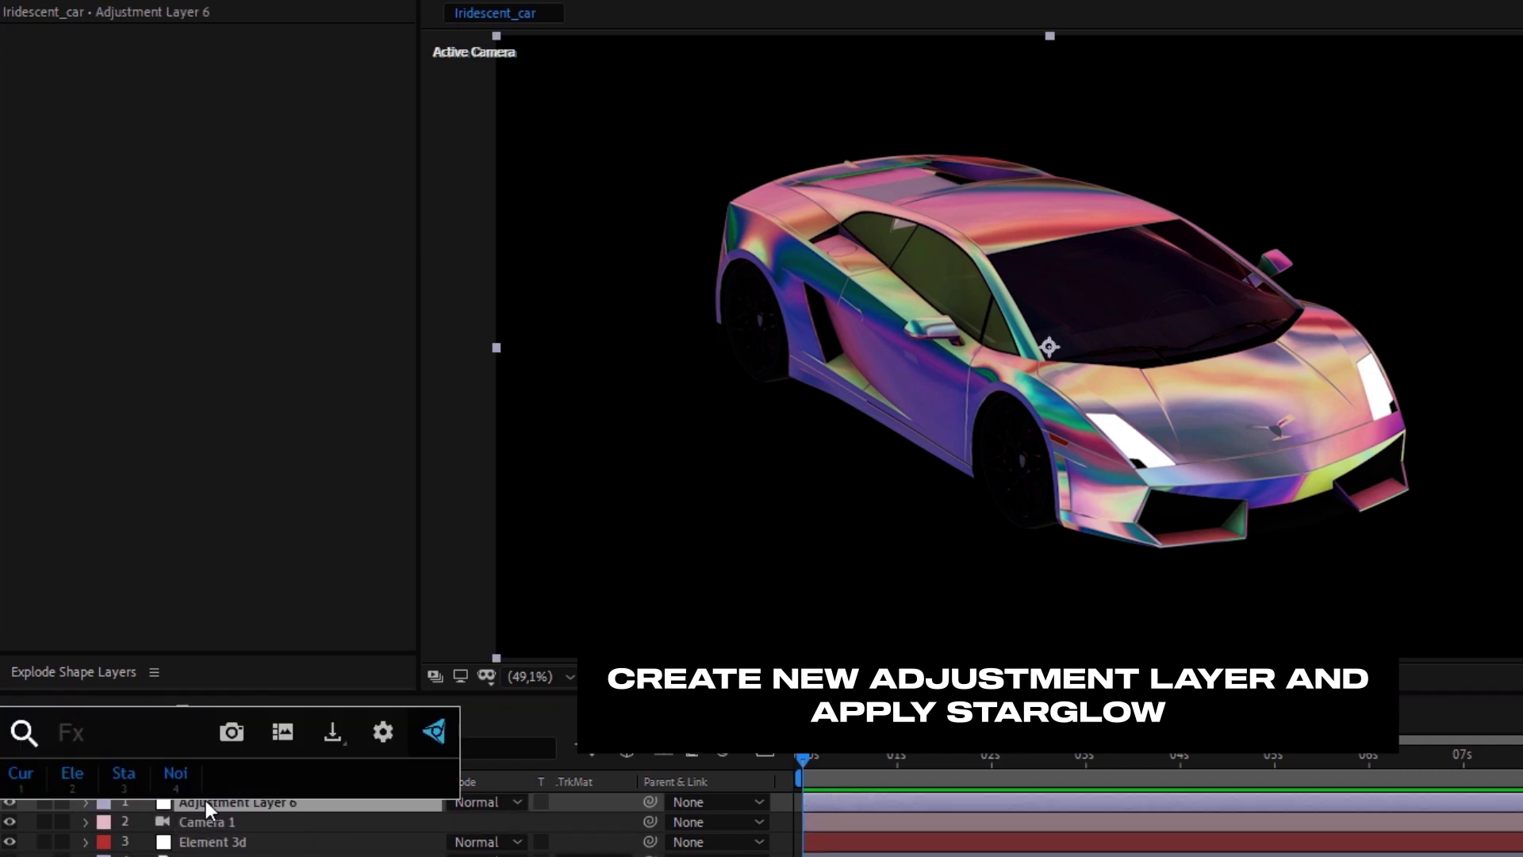
text(star)
click(184, 833)
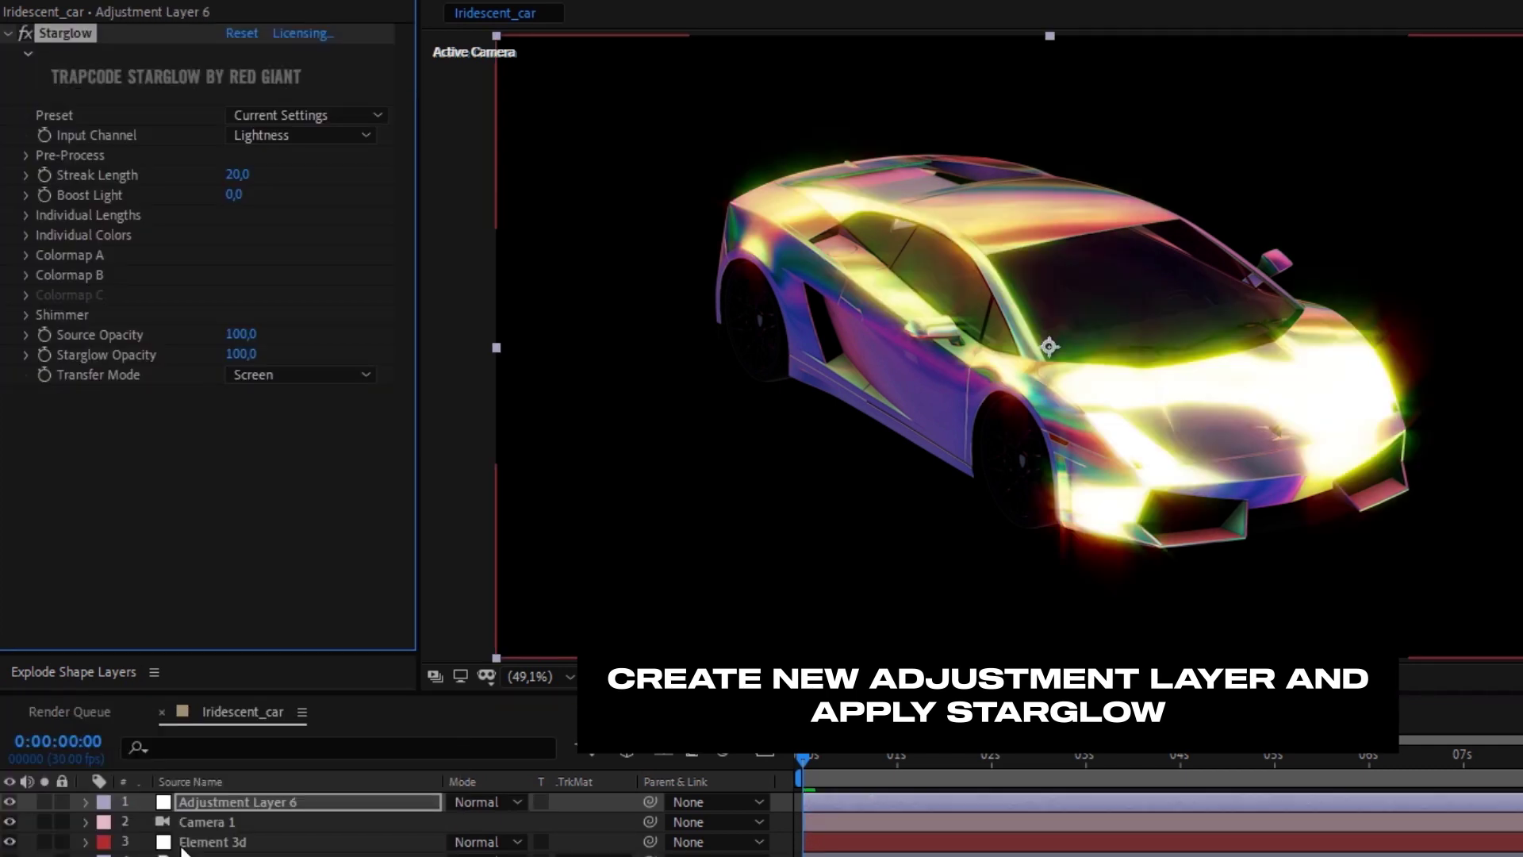
Apply the Tri Prism preset to Starglow, with the pre-process threshold at 184 and the streak length at 61.
click(282, 115)
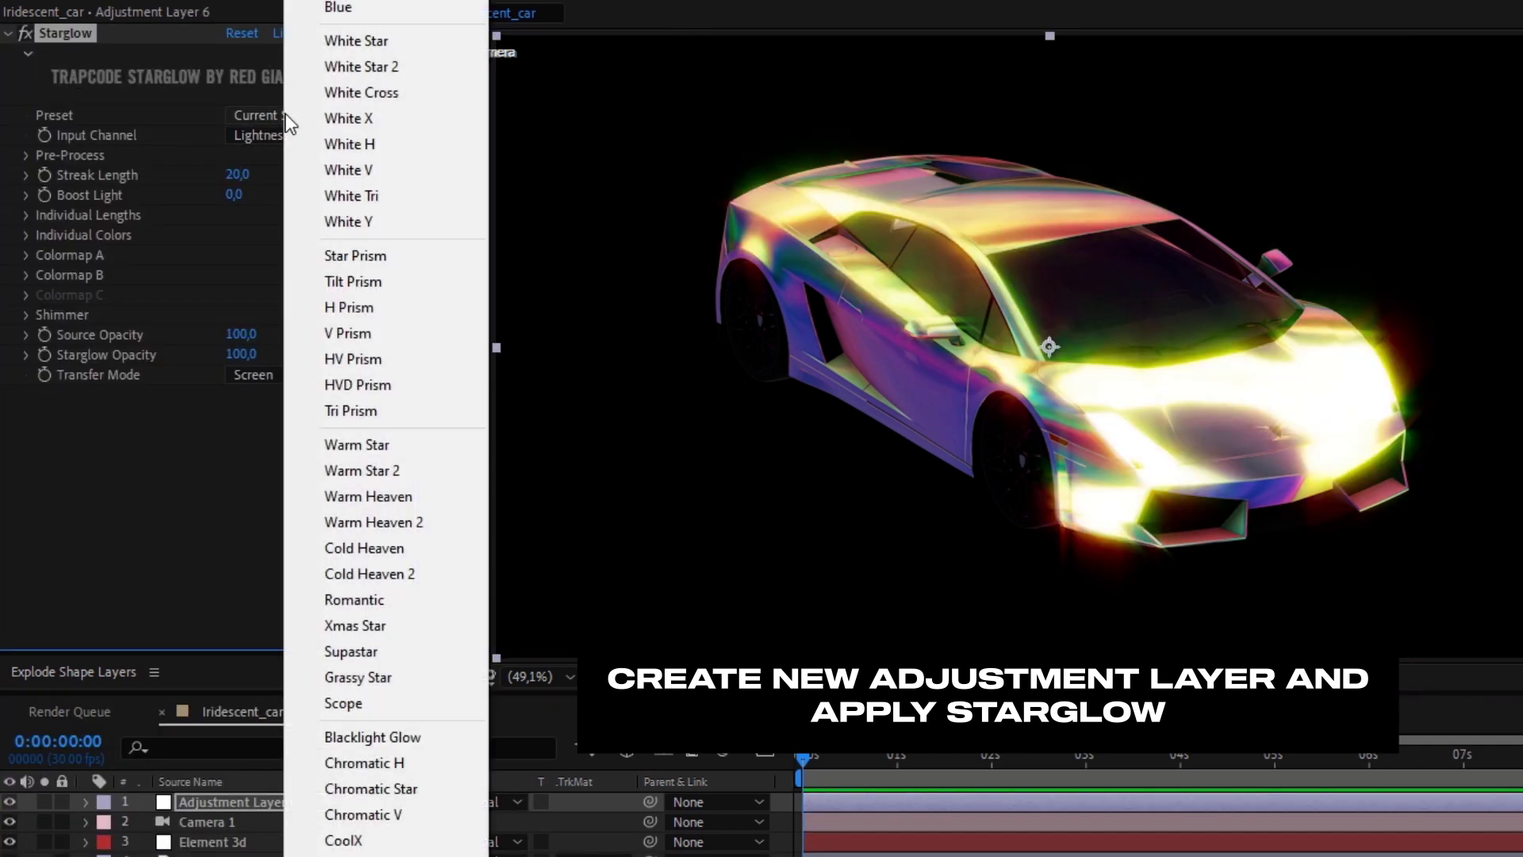
click(369, 416)
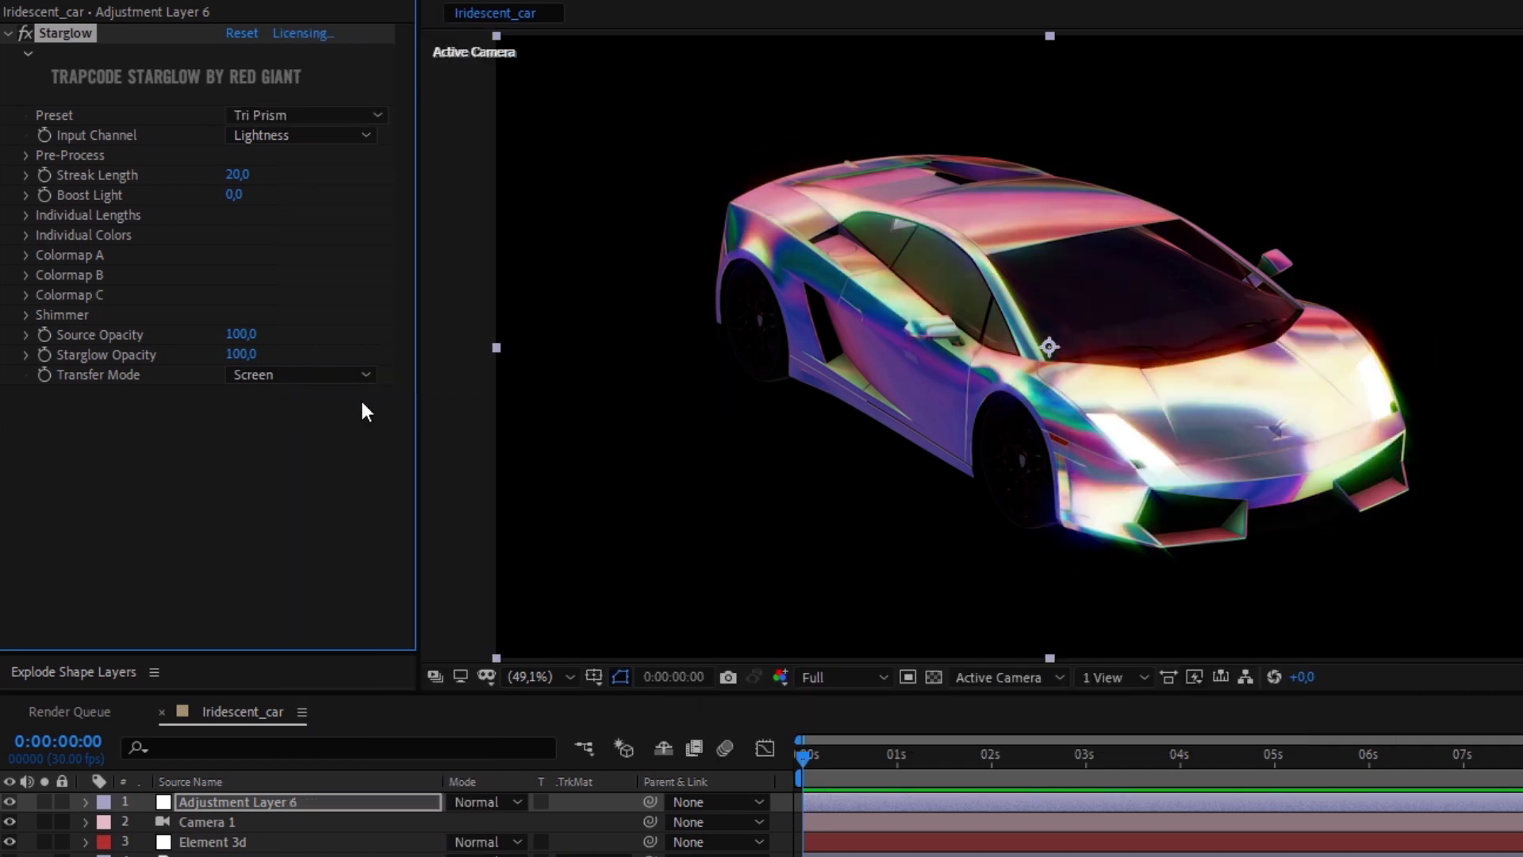
click(26, 156)
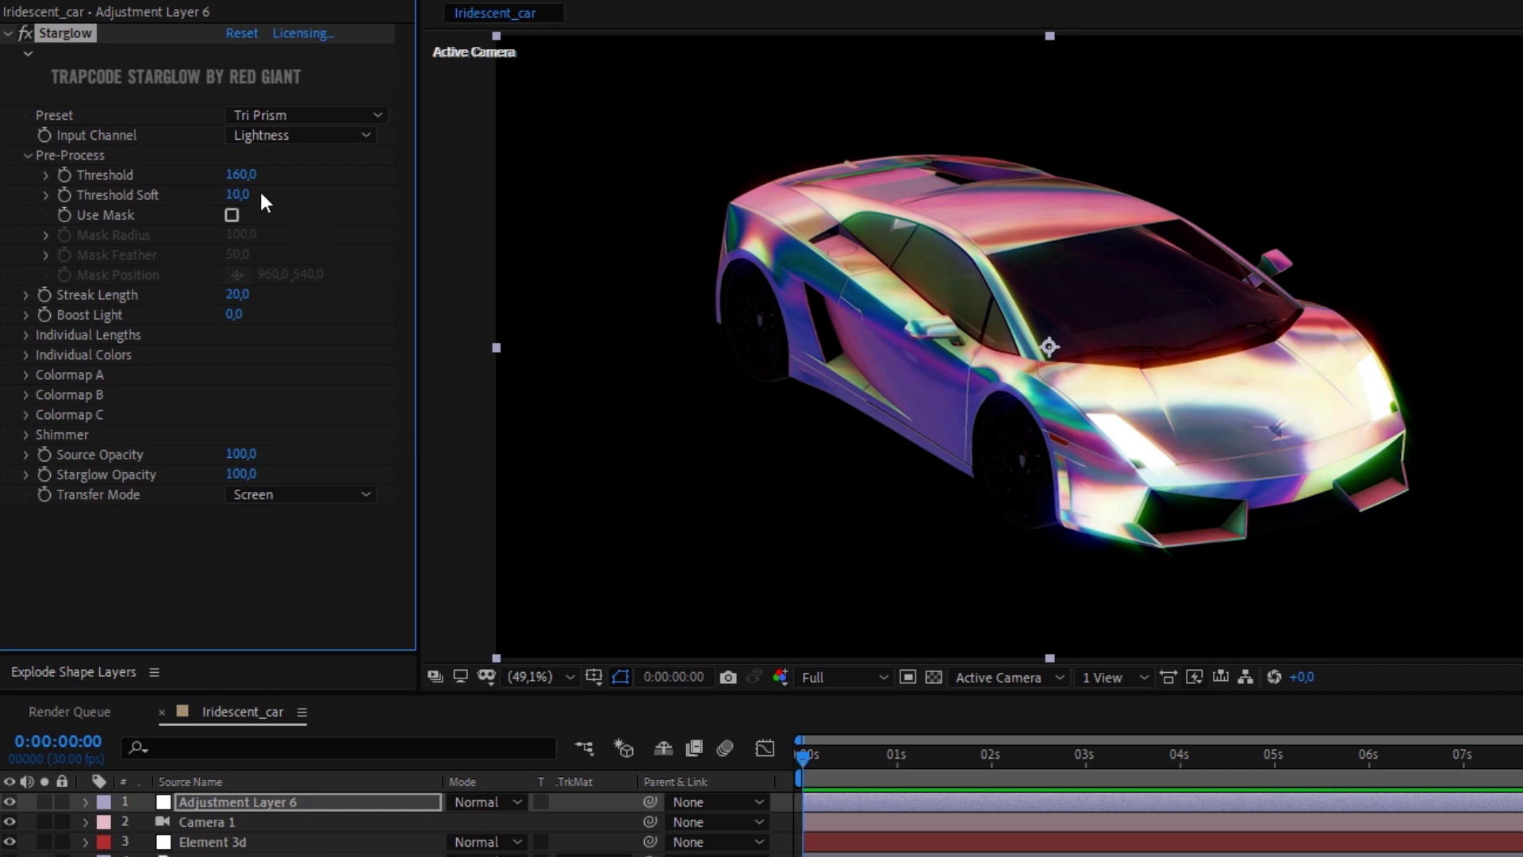
drag(254, 182, 278, 175)
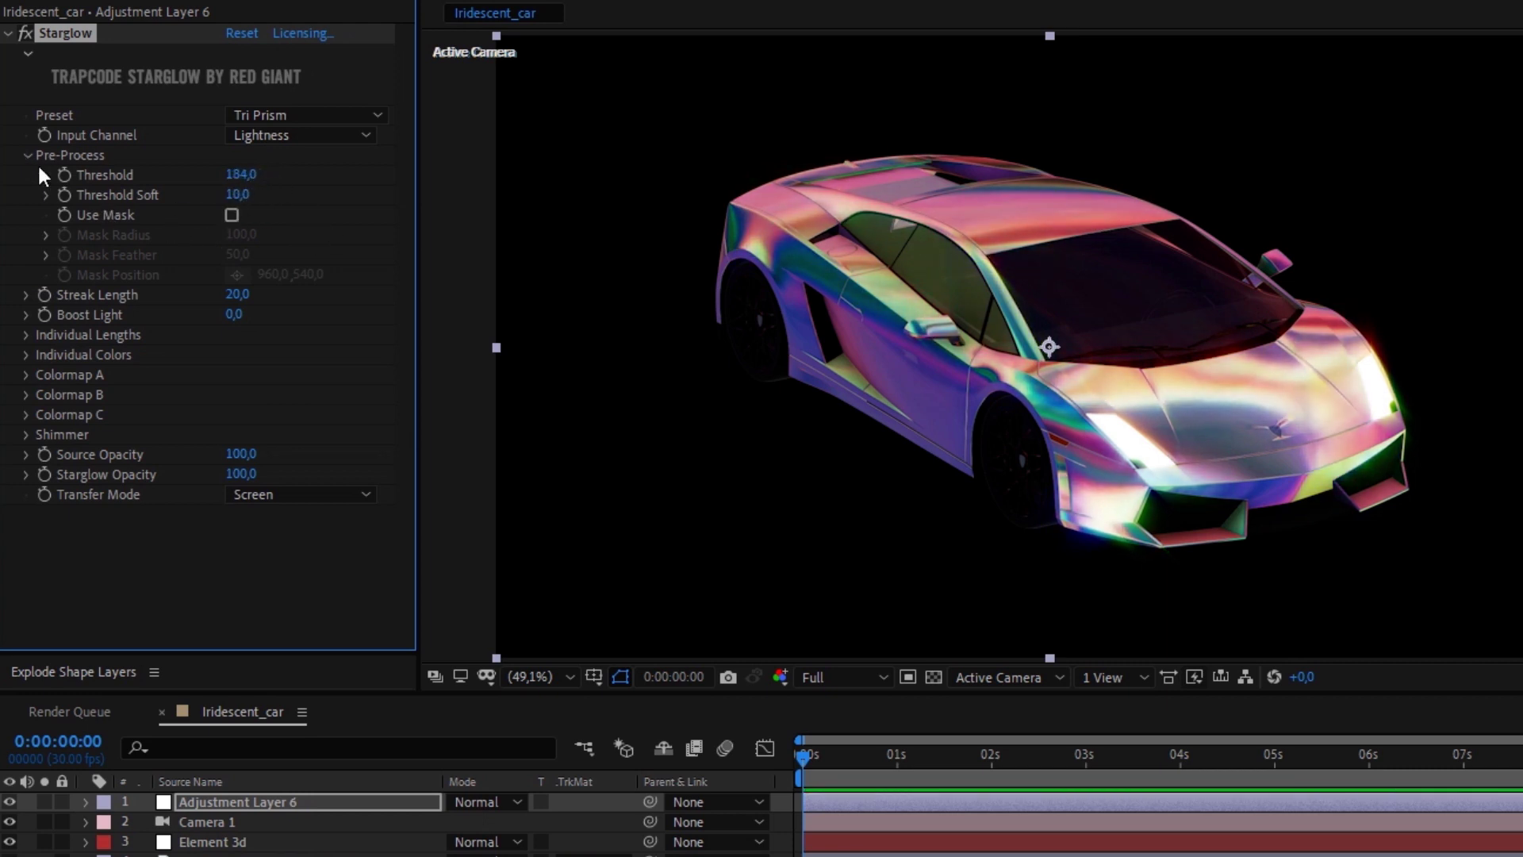
drag(285, 292, 287, 293)
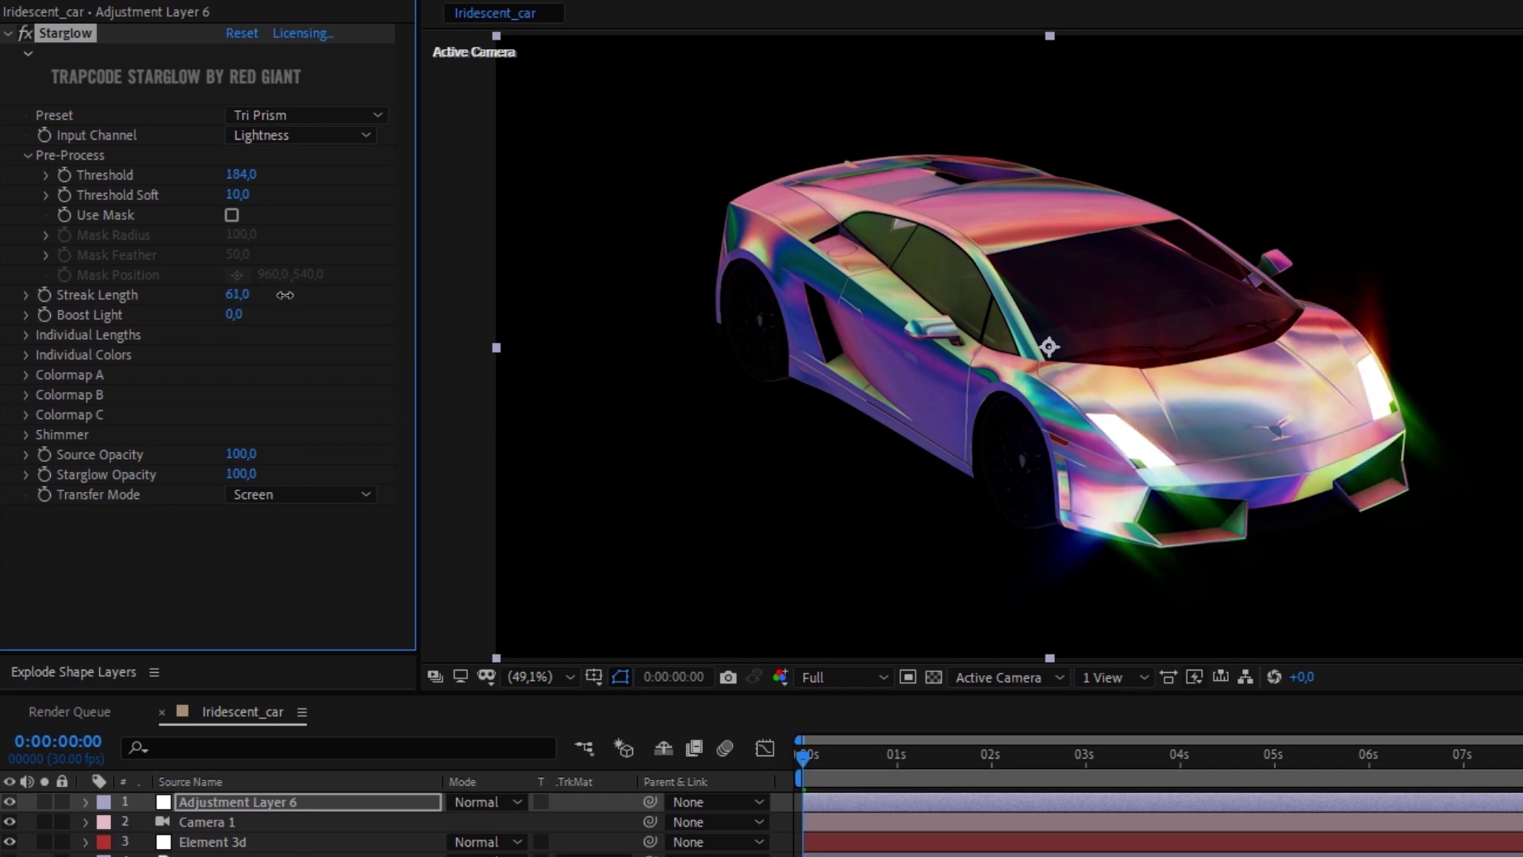
Create another adjustment layer above the Starglow layer and apply the Deep Glow effect to it.
key(ctrl+alt+y)
key(ctrl+space)
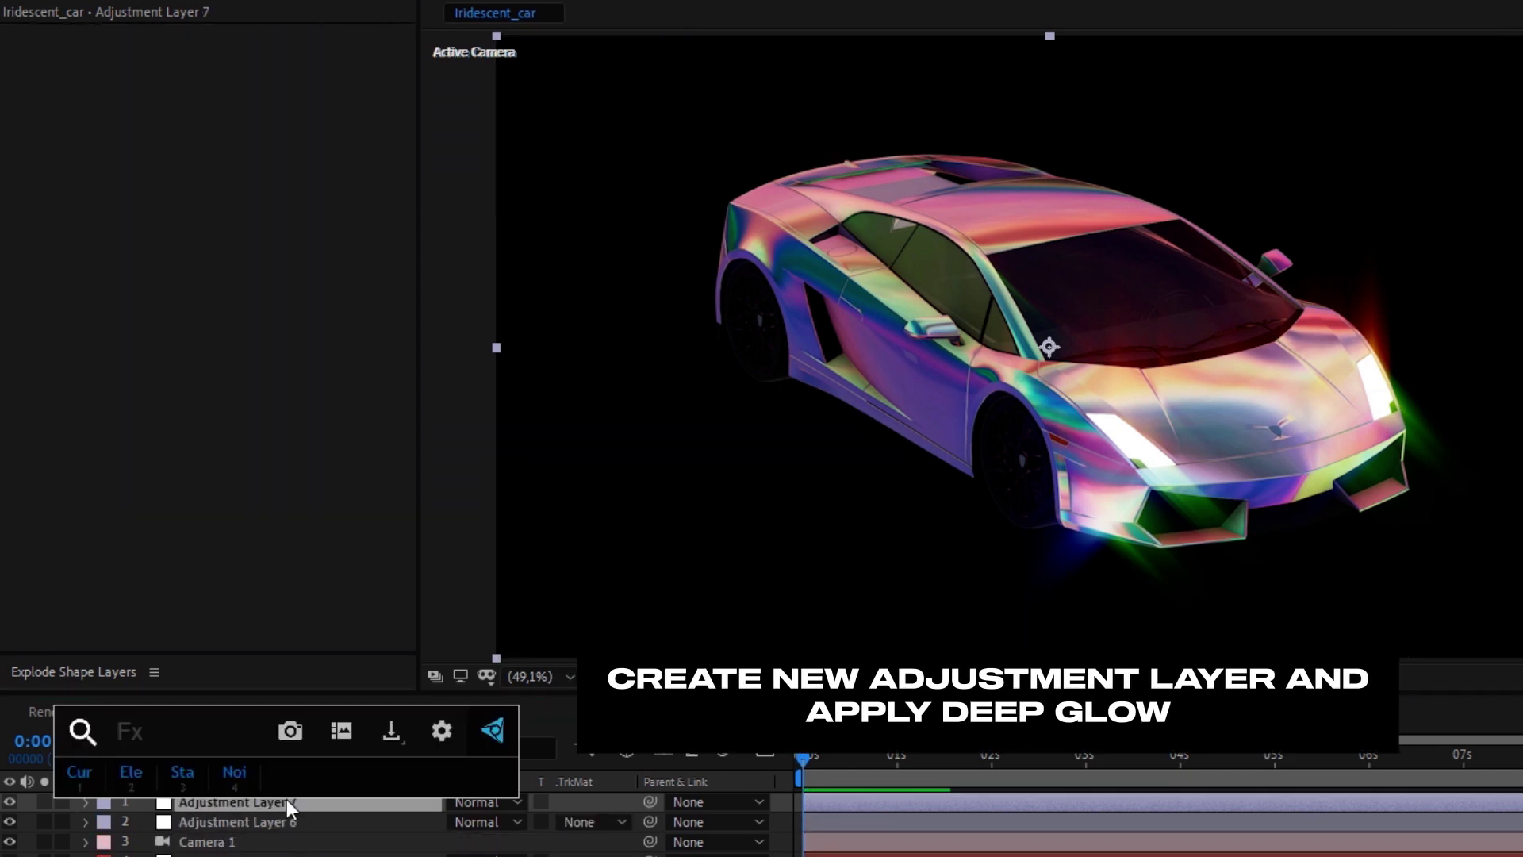
text(de)
click(217, 794)
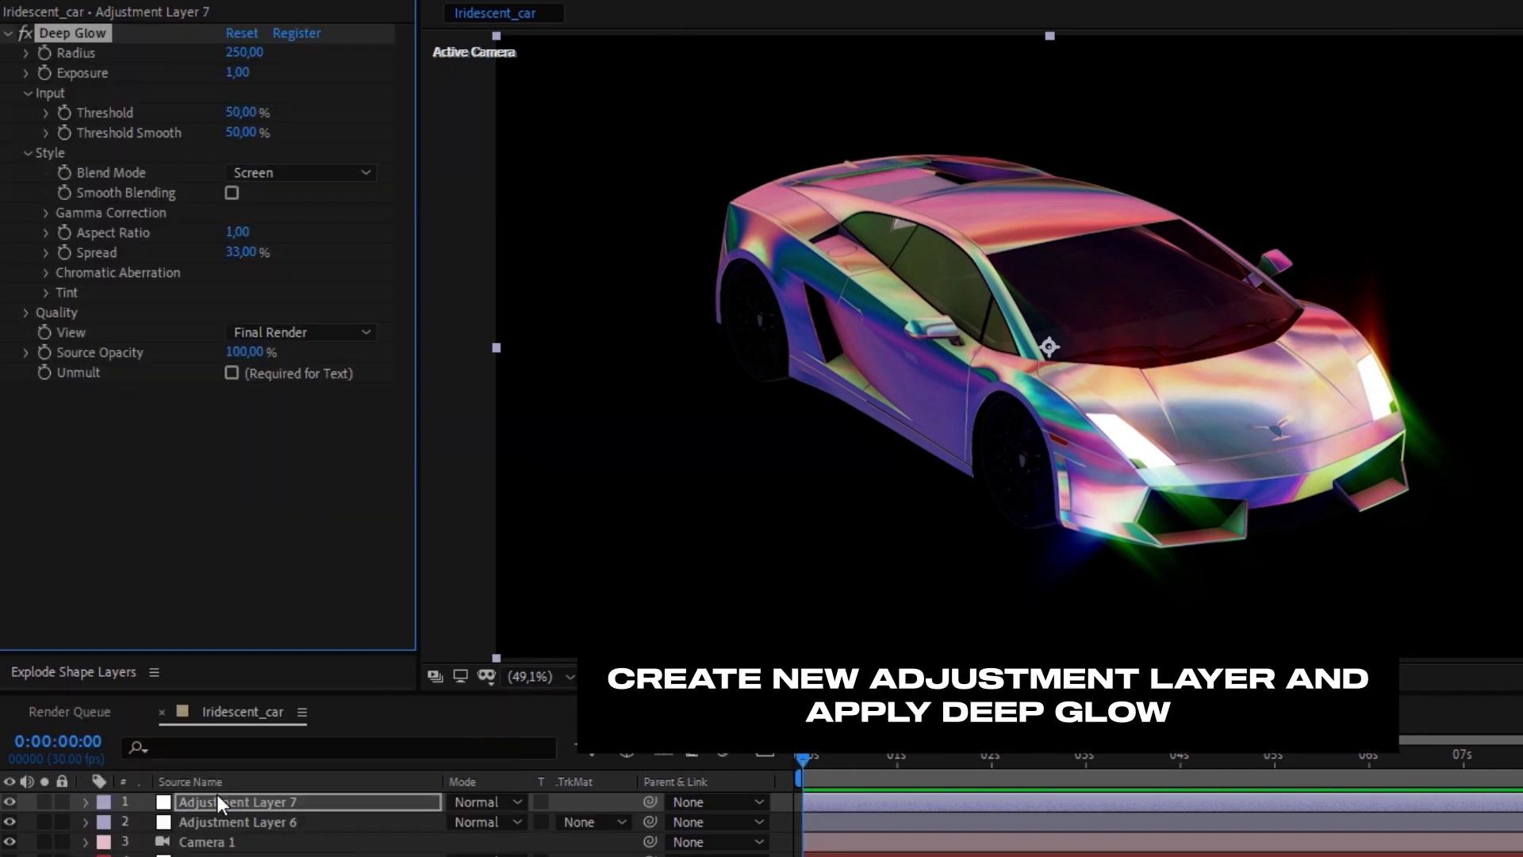
Set the Deep Glow radius to 400 and the input threshold to 79%.
click(244, 52)
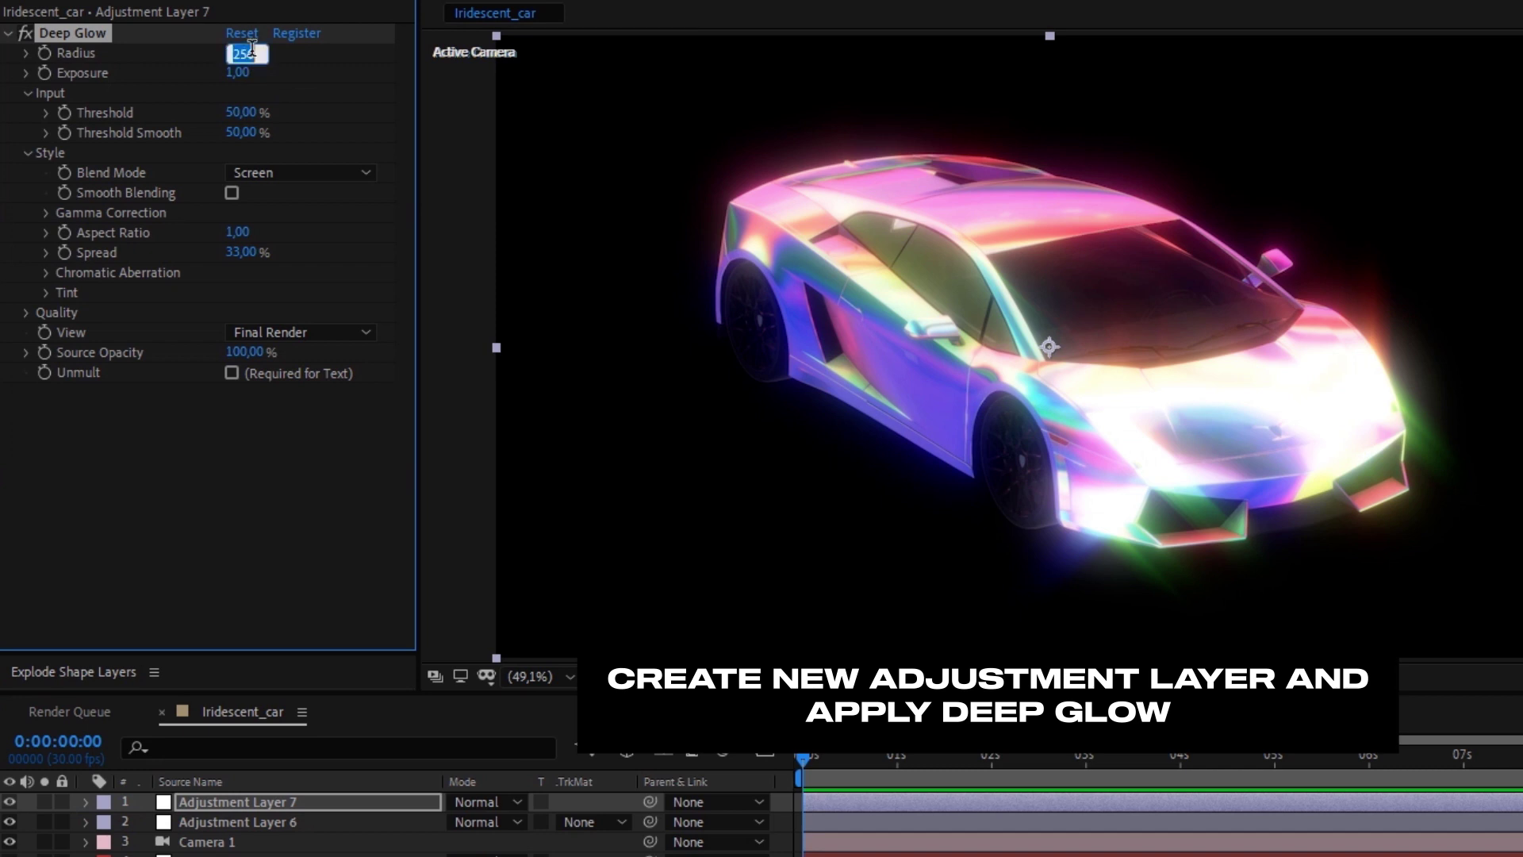
text(400)
key(Return)
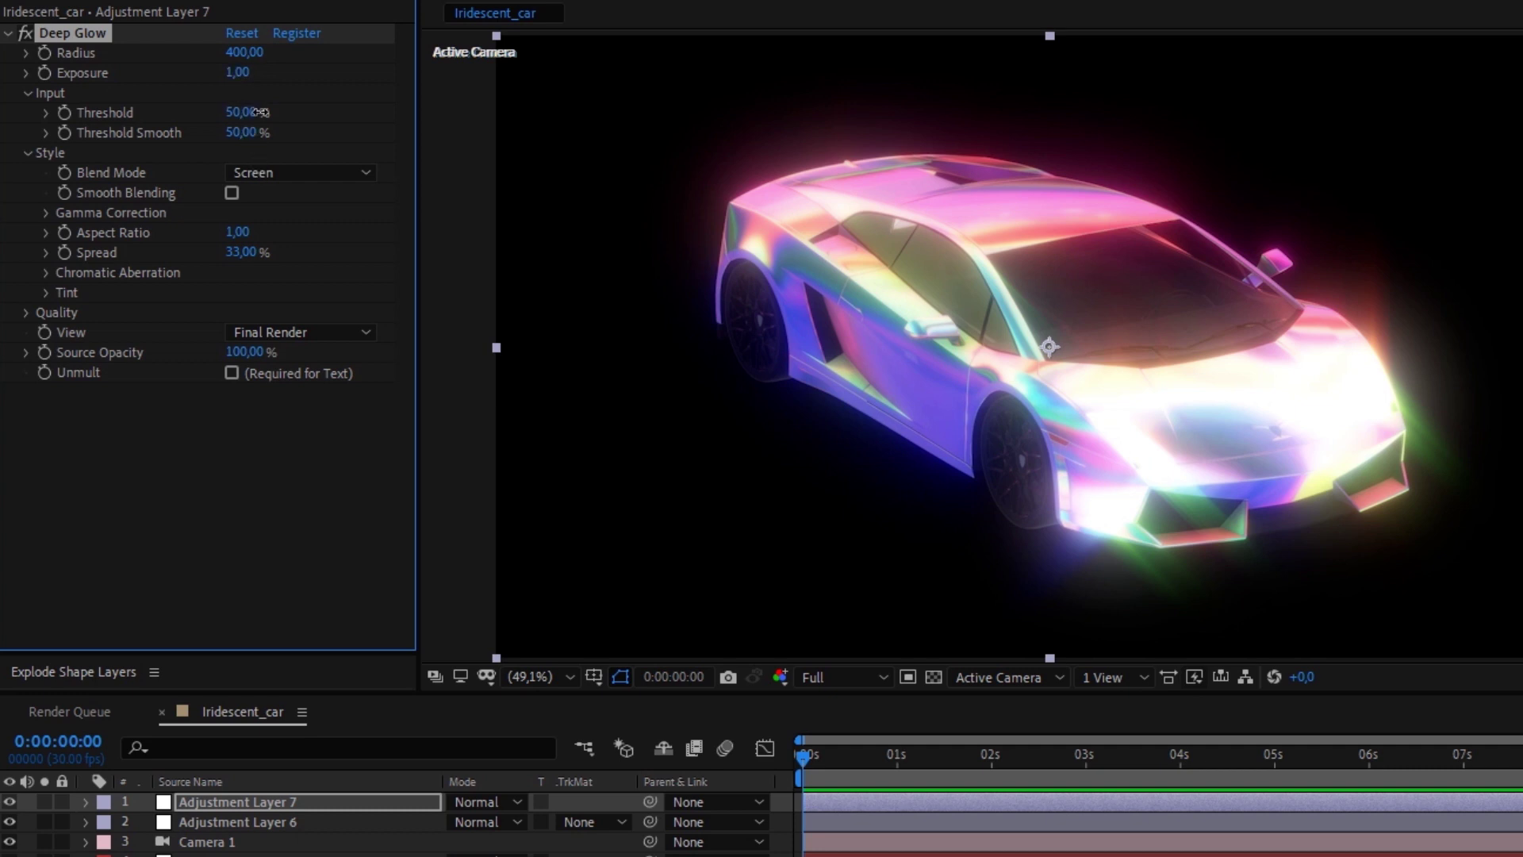
drag(260, 112, 282, 114)
right_click(283, 116)
click(140, 161)
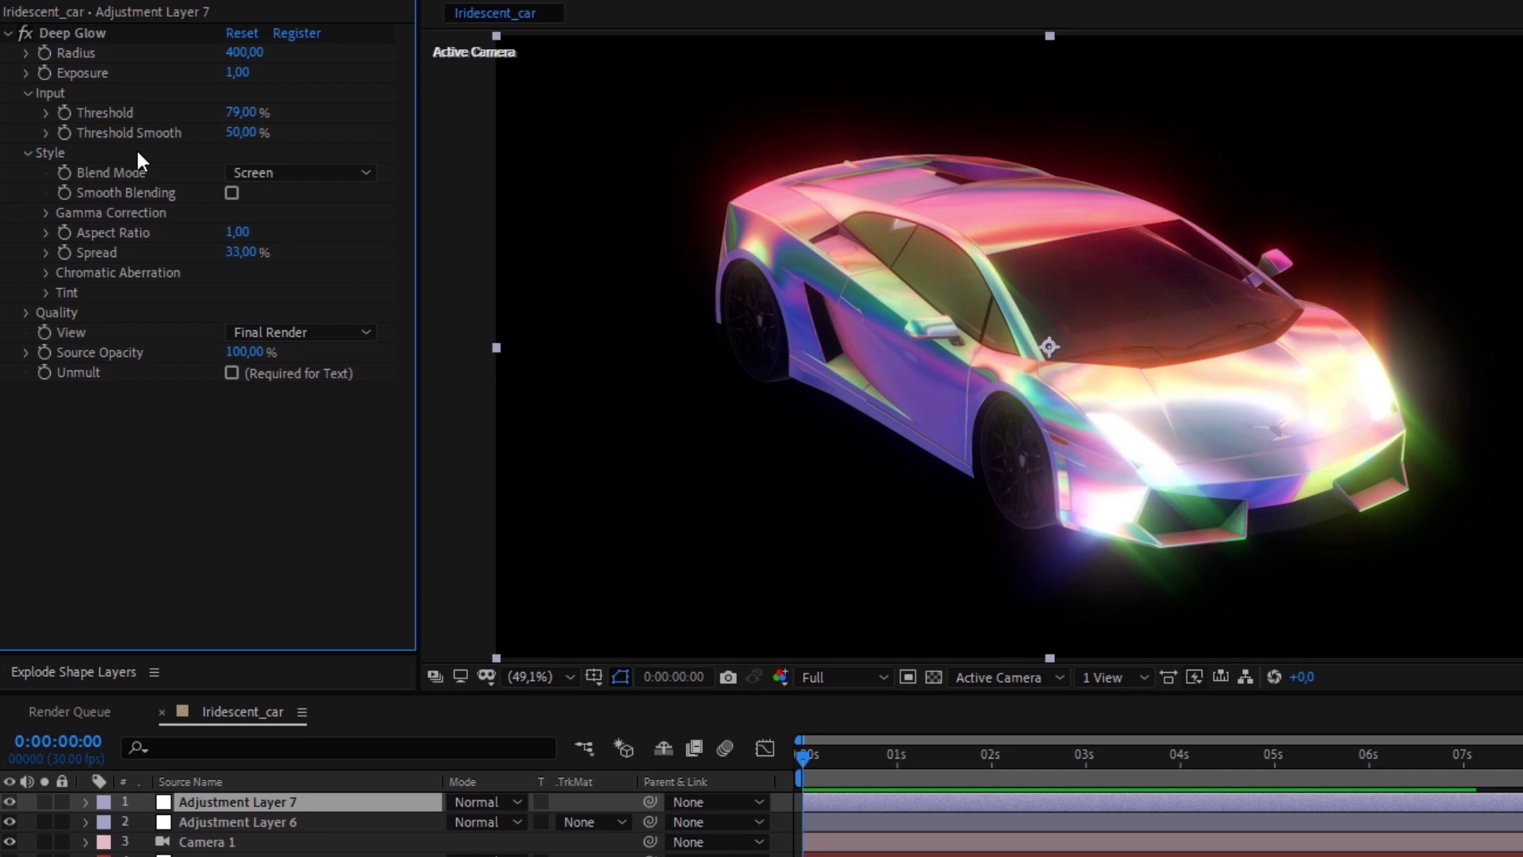
On the Element 3d layer, rotate the physical environment to -42° around Y in the Element render settings.
click(26, 4)
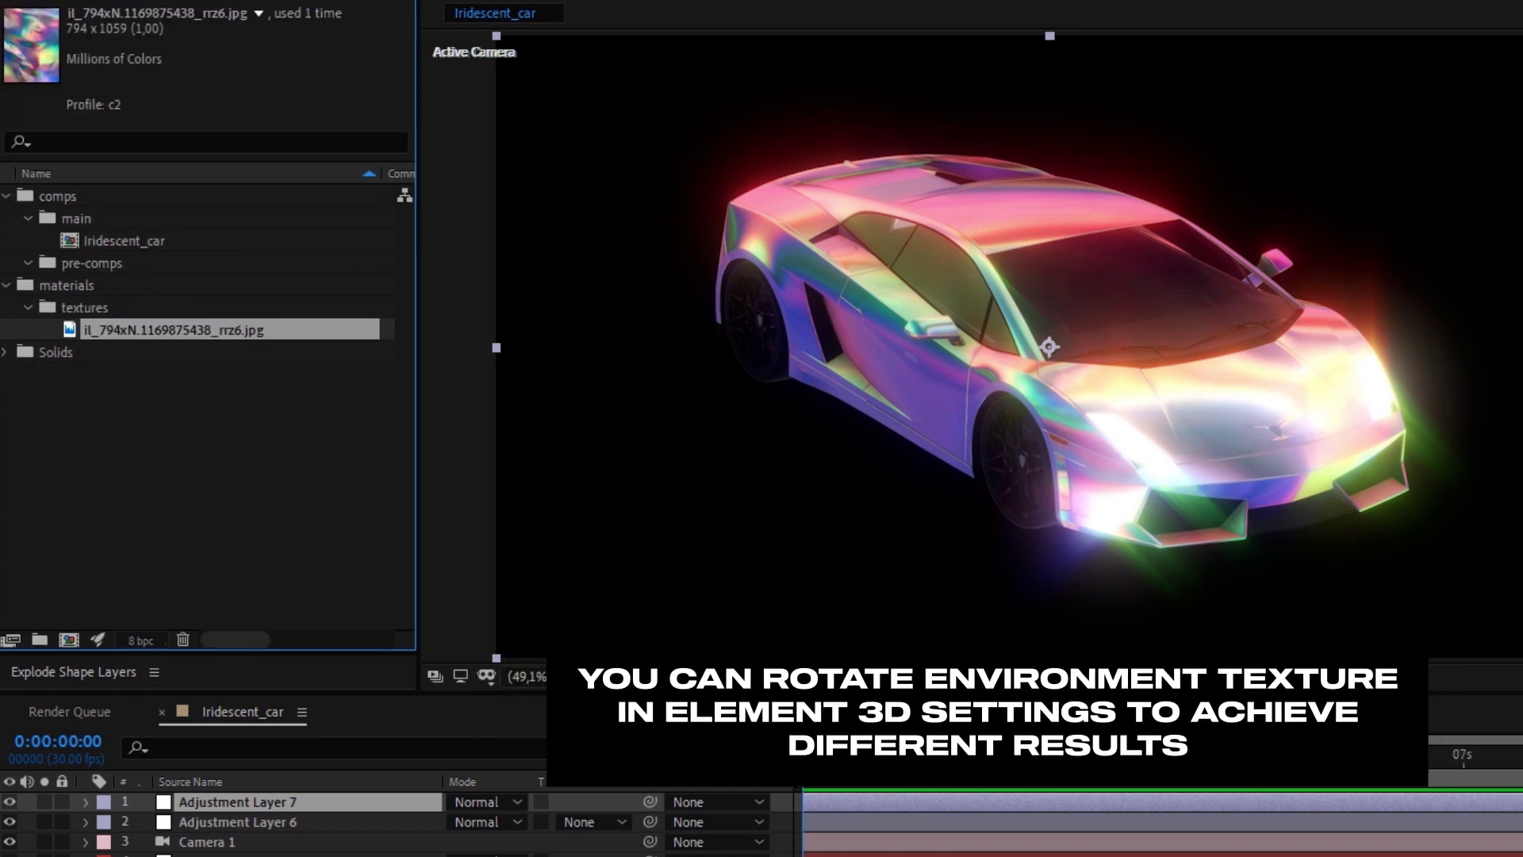
click(119, 2)
click(210, 854)
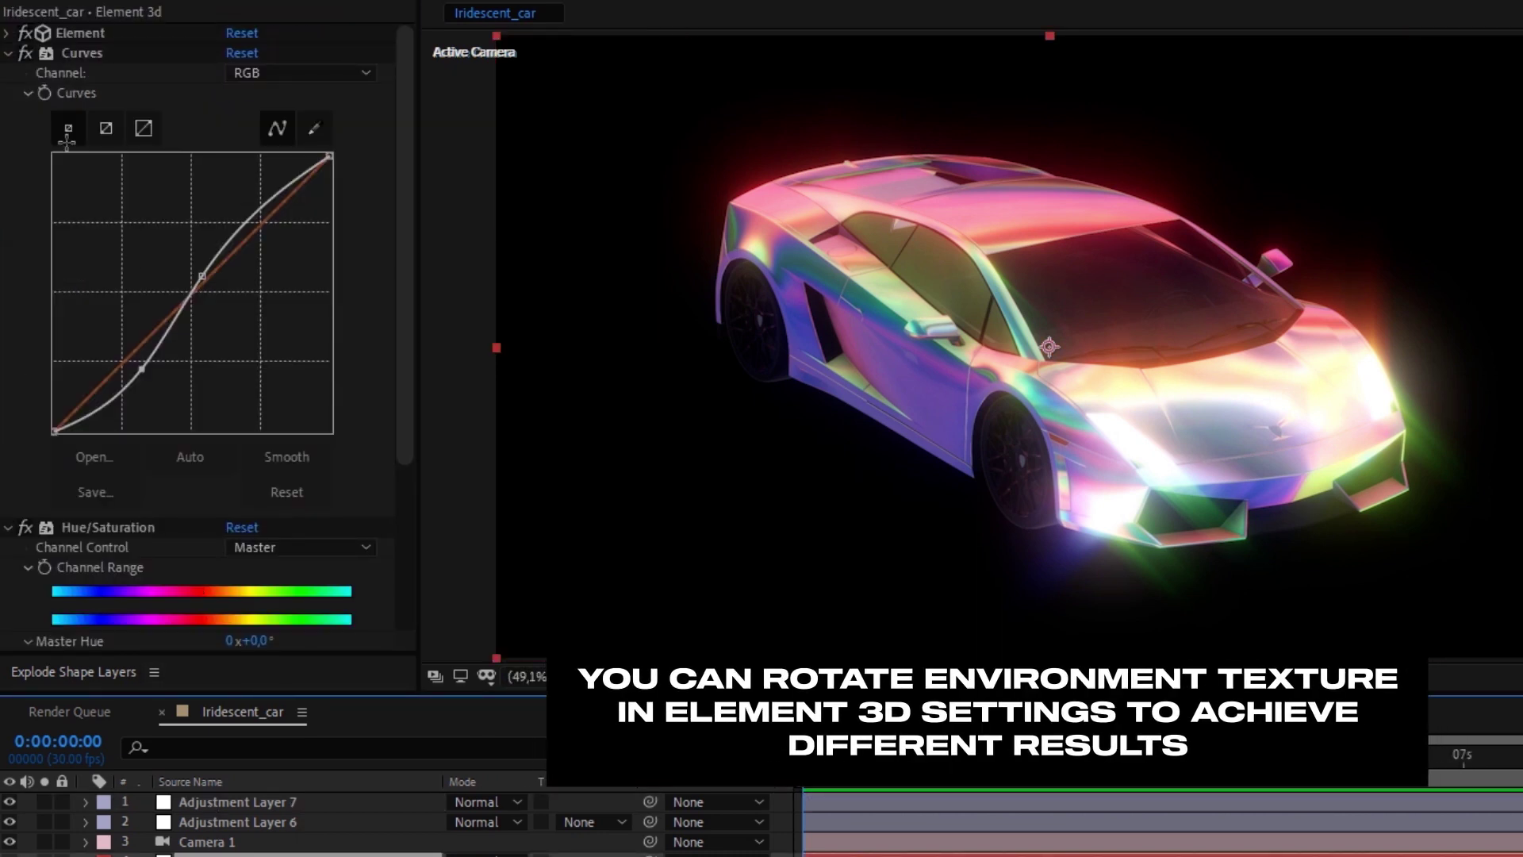
click(7, 32)
drag(411, 121, 425, 274)
scroll(79, 248, up, 6)
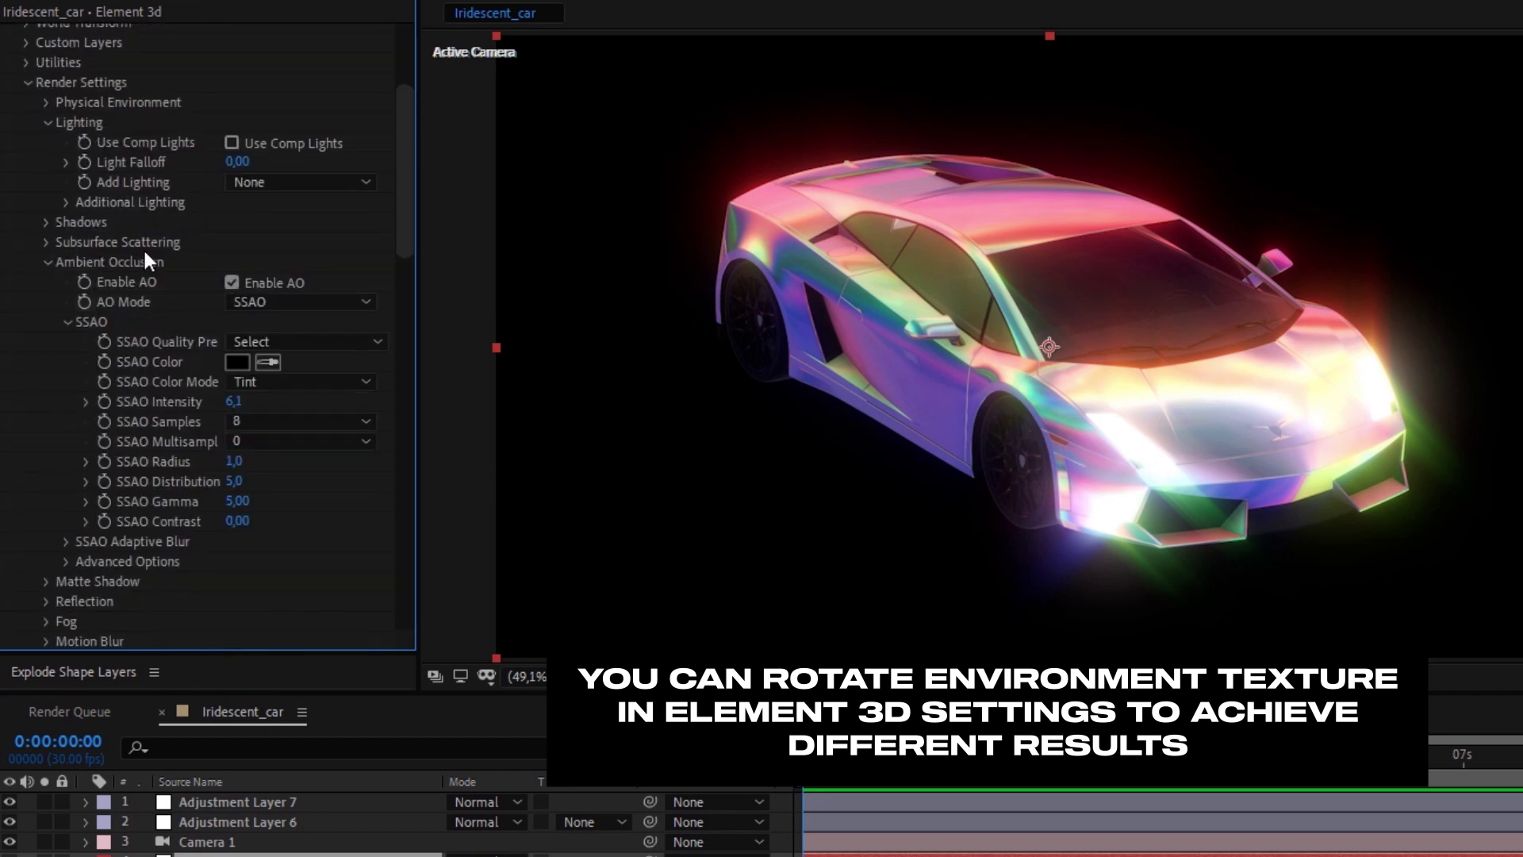
click(49, 207)
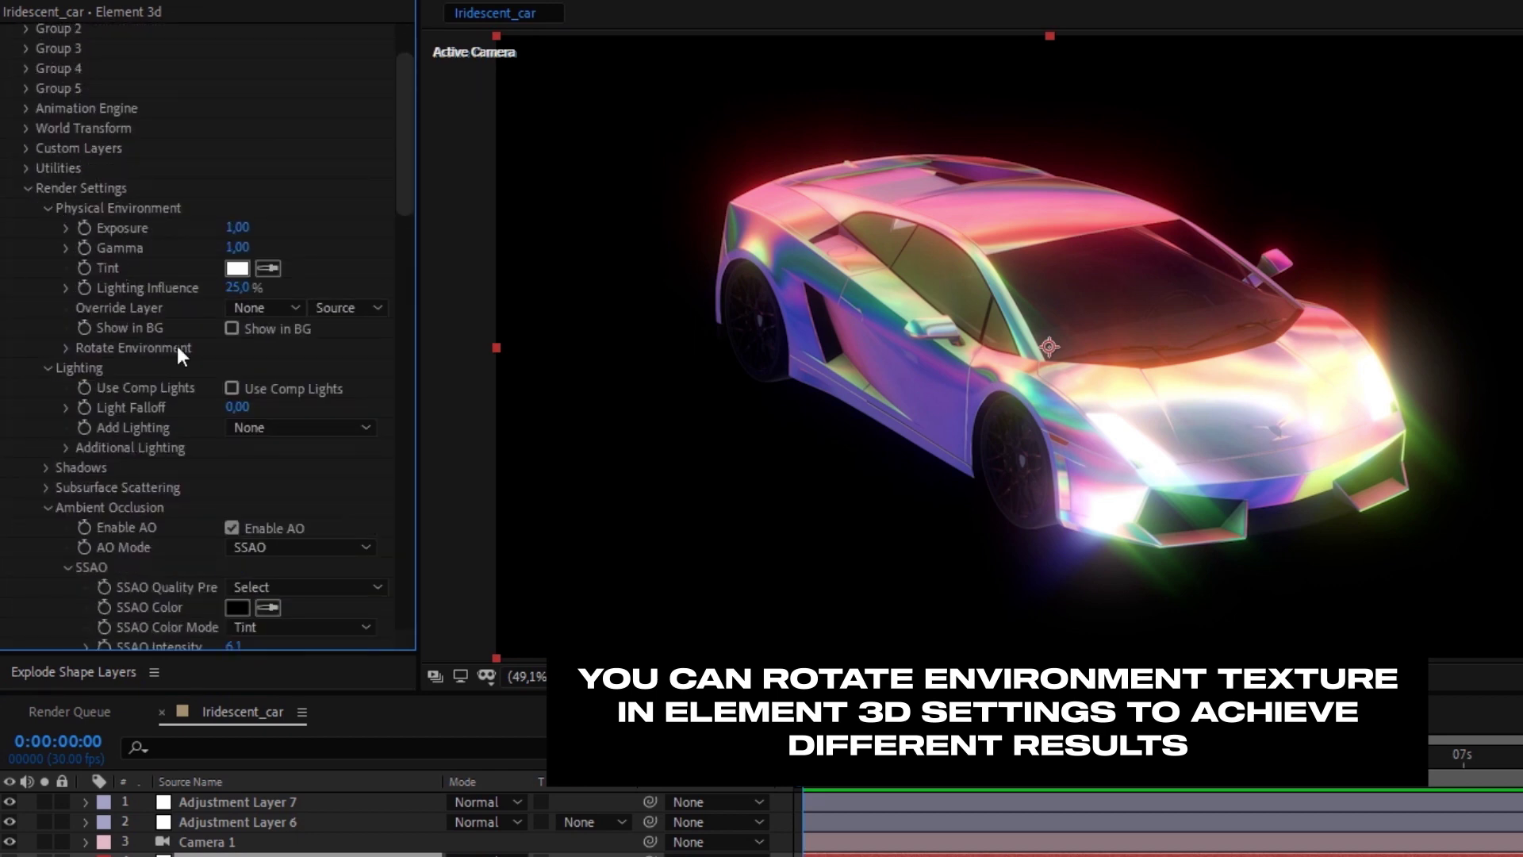
click(67, 348)
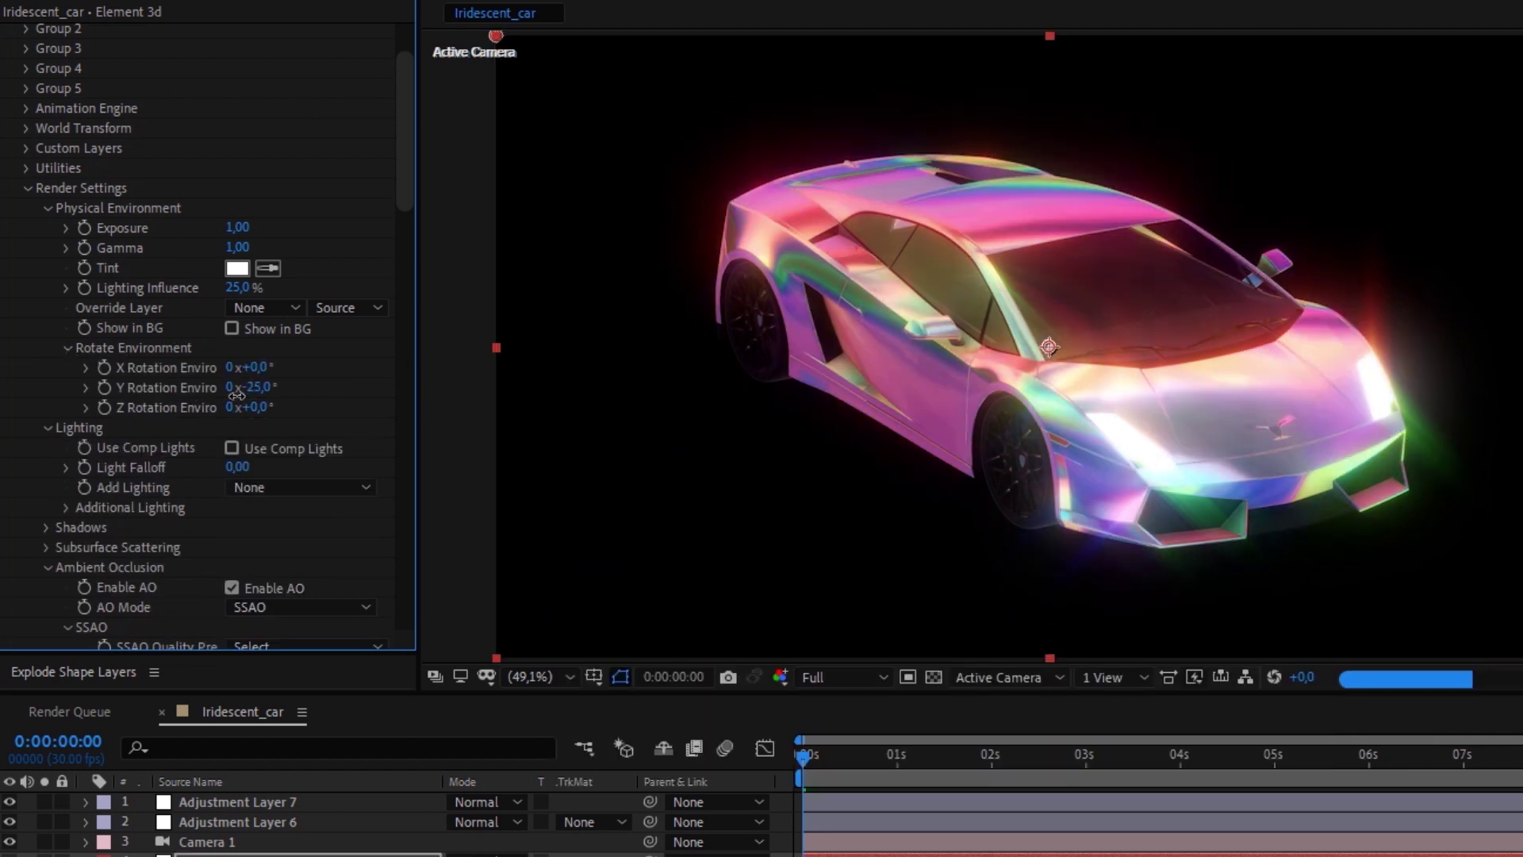
drag(229, 399, 222, 399)
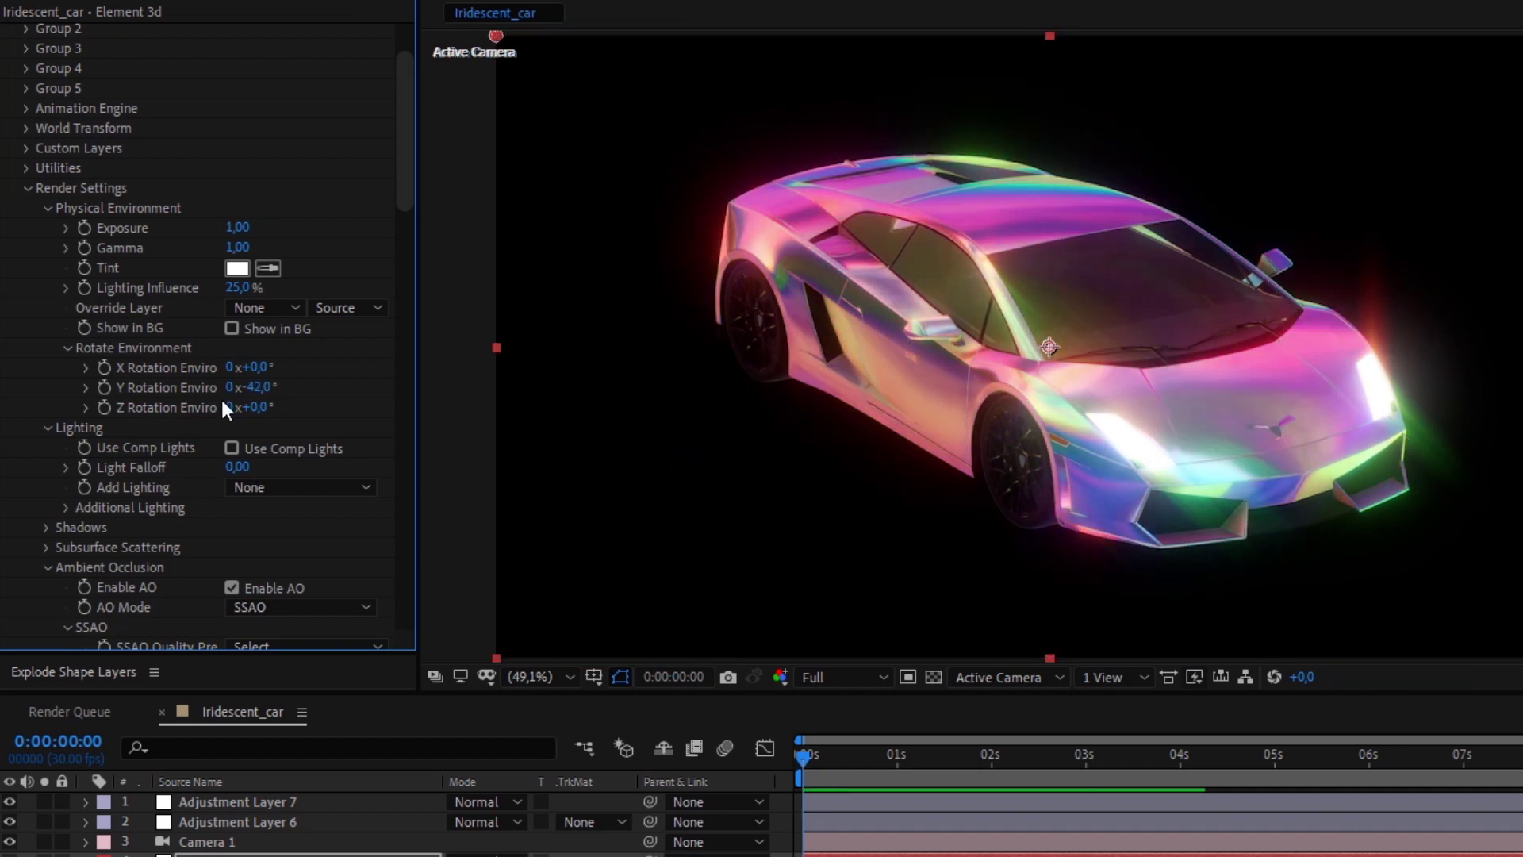
Lower the Deep Glow input threshold on Adjustment Layer 7, and fine-tune the environment rotation on the Element 3d layer.
click(237, 822)
click(237, 800)
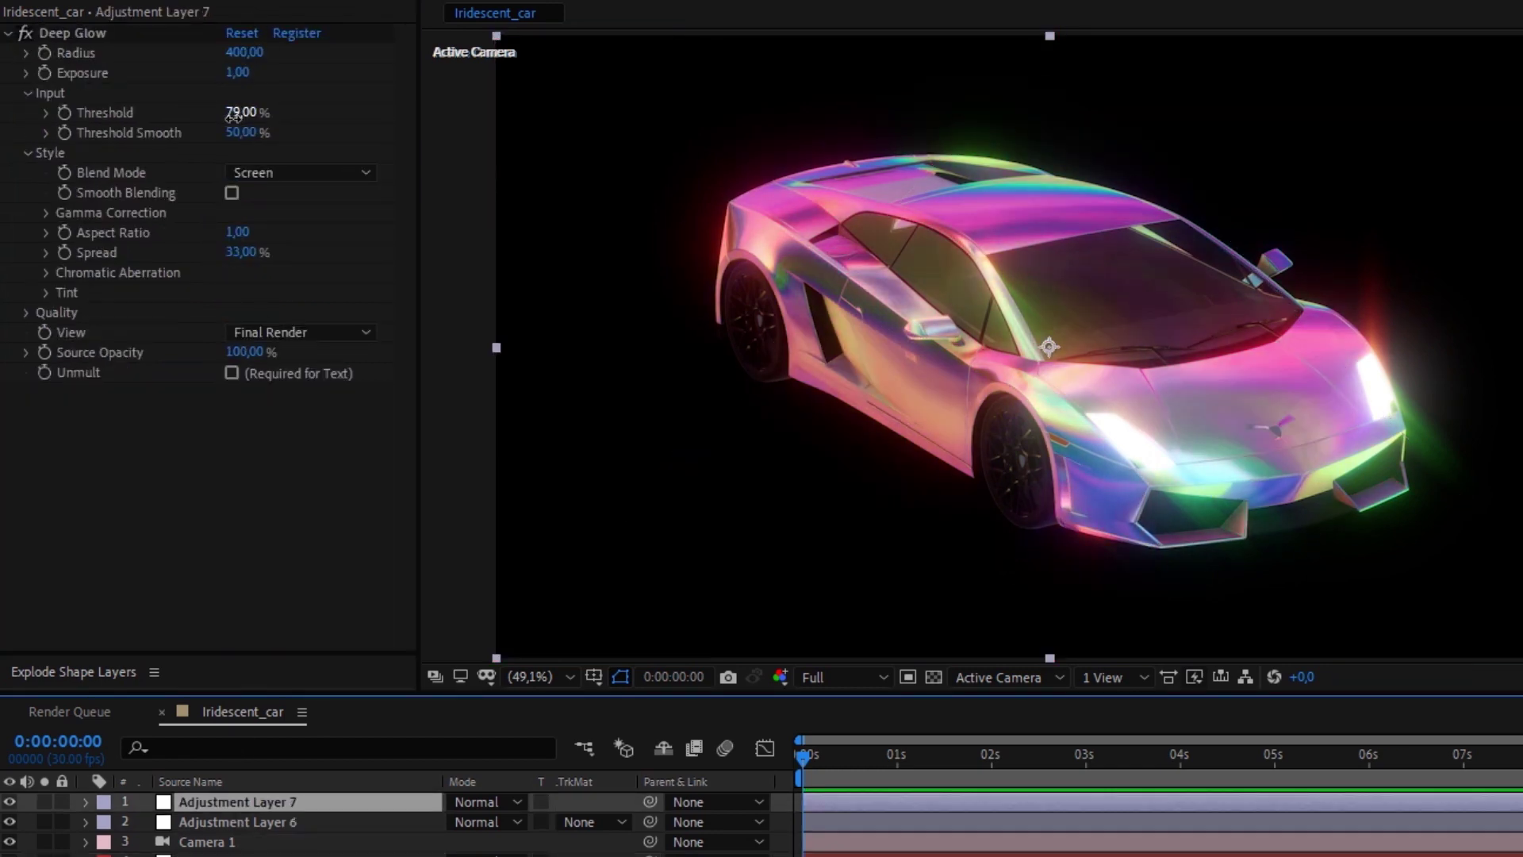
drag(232, 115, 213, 115)
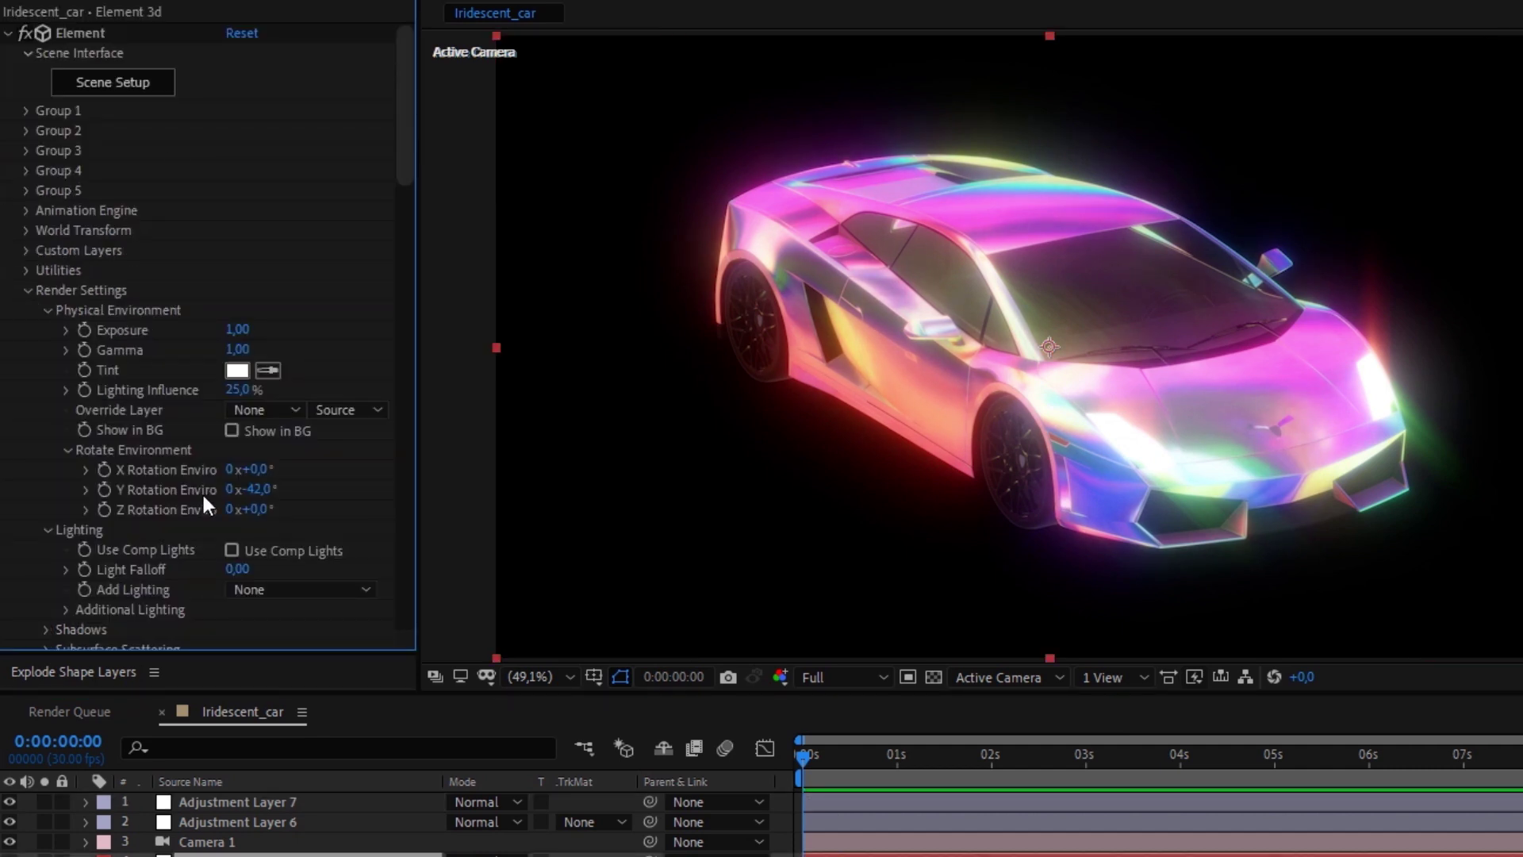
drag(292, 469, 319, 474)
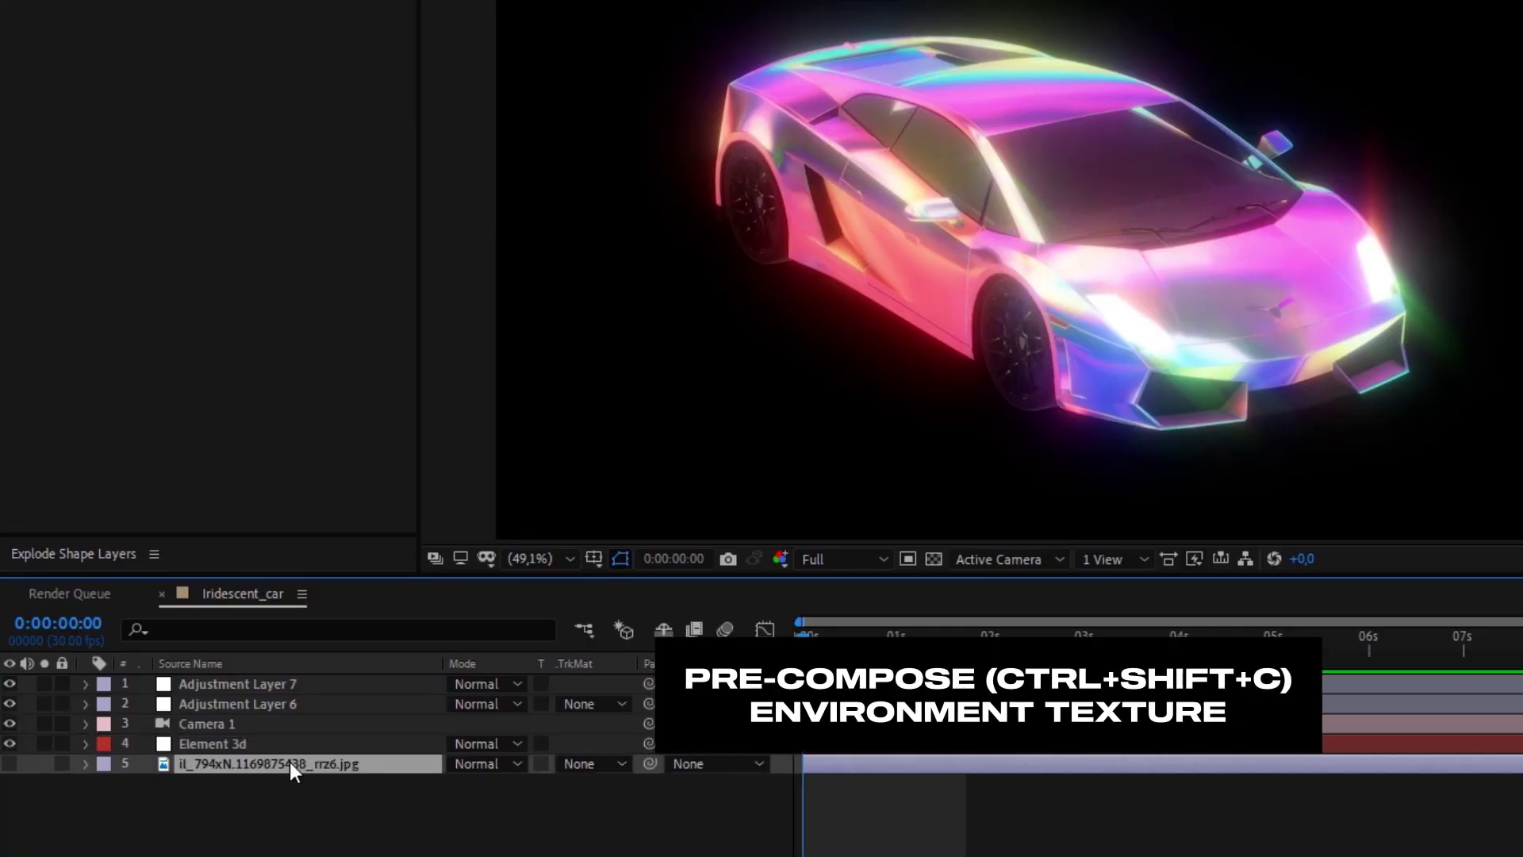
Pre-compose the environment texture image layer as "iridescent texture", leaving all attributes in Iridescent_car.
key(ctrl+shift+c)
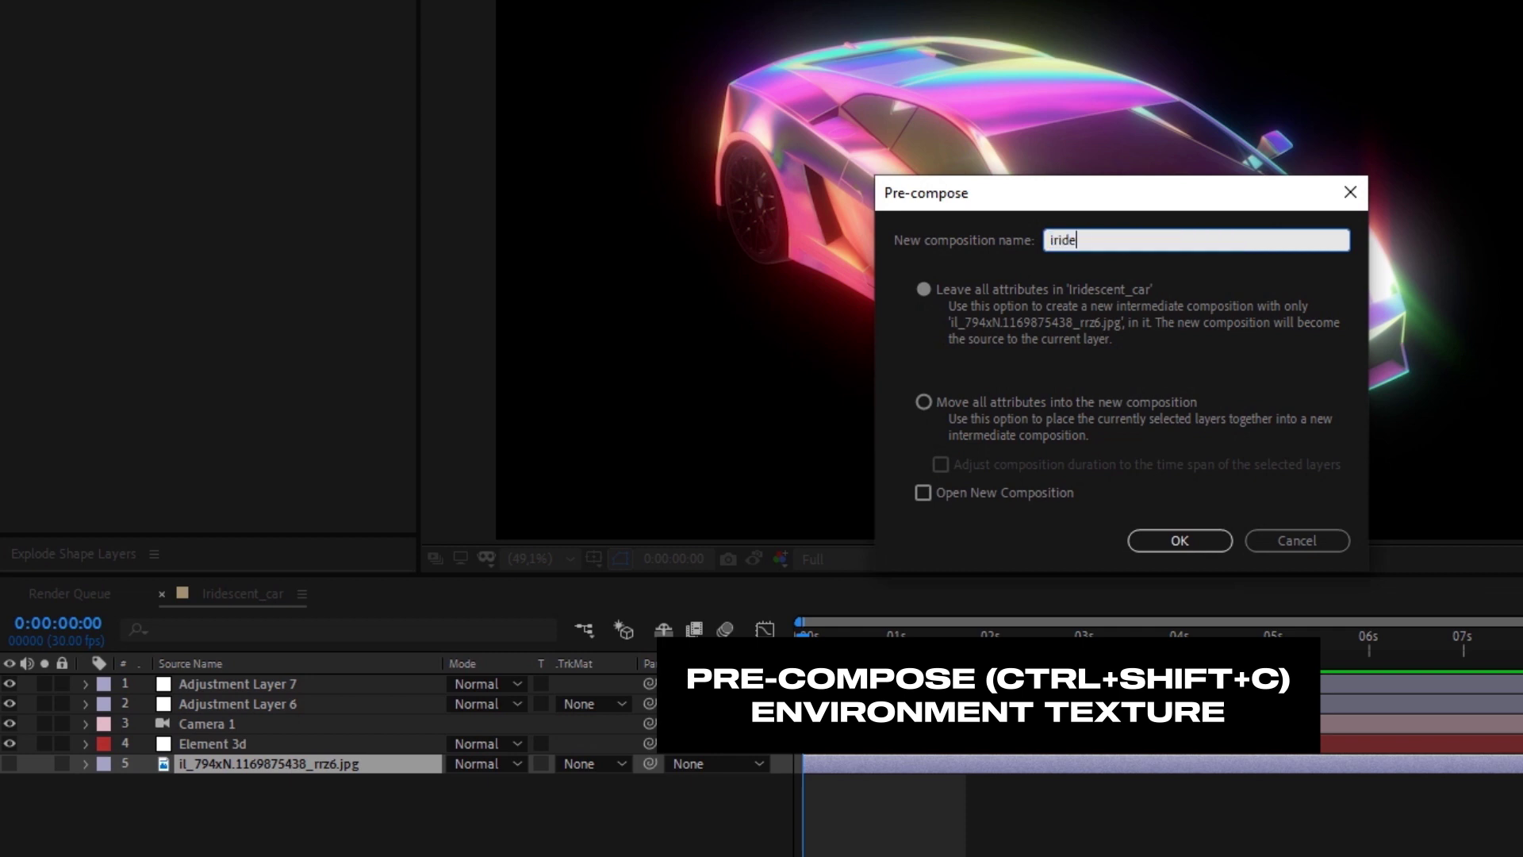
text(iridescent texture)
key(Return)
Open the iridescent texture composition and apply the Turbulent Displace effect to its image layer.
double_click(288, 762)
key(ctrl+space)
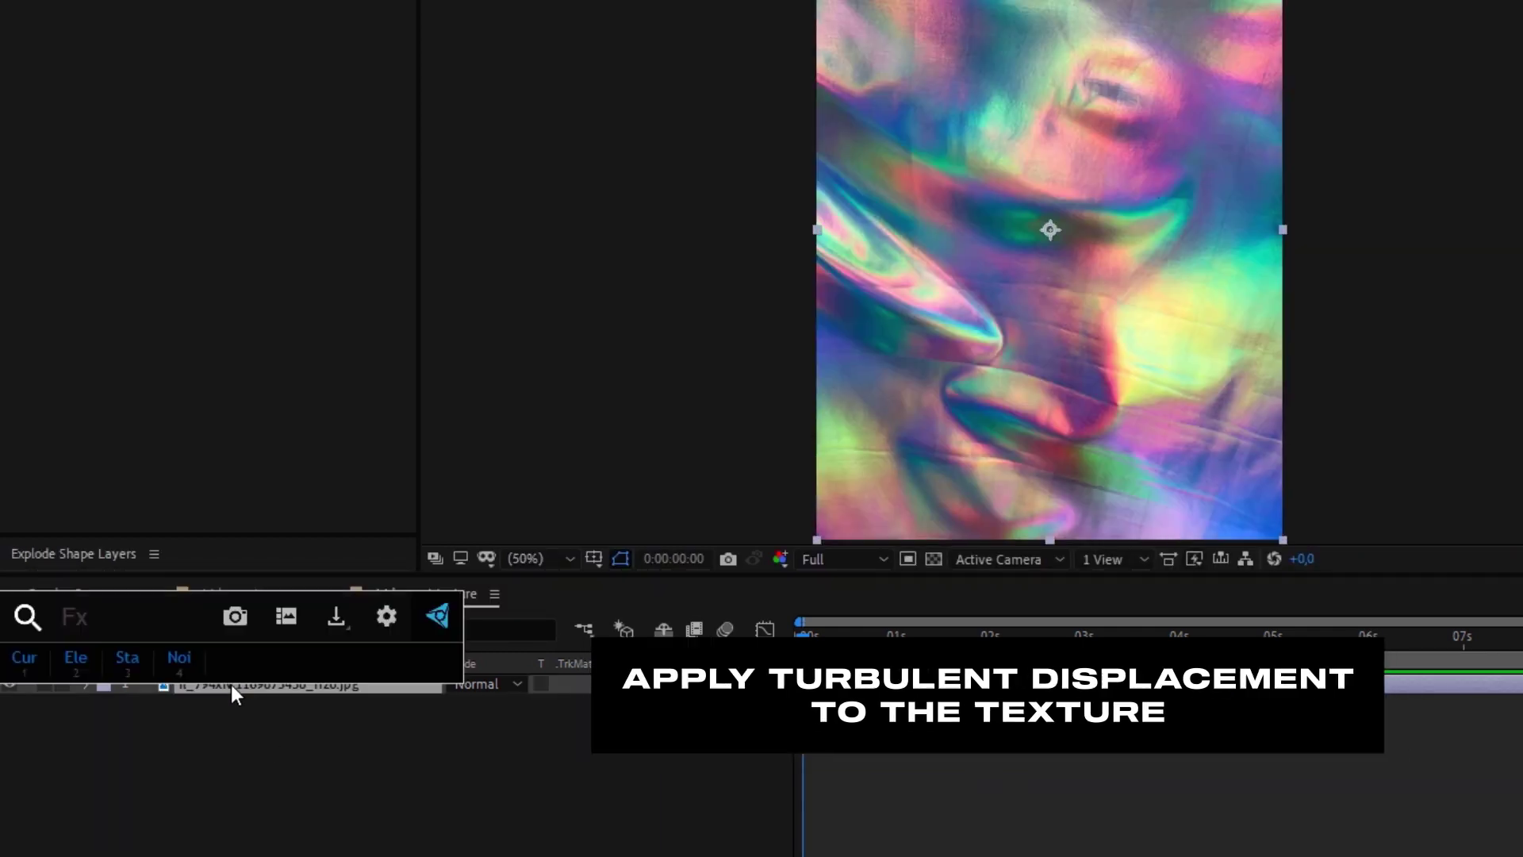
text(tu)
key(Return)
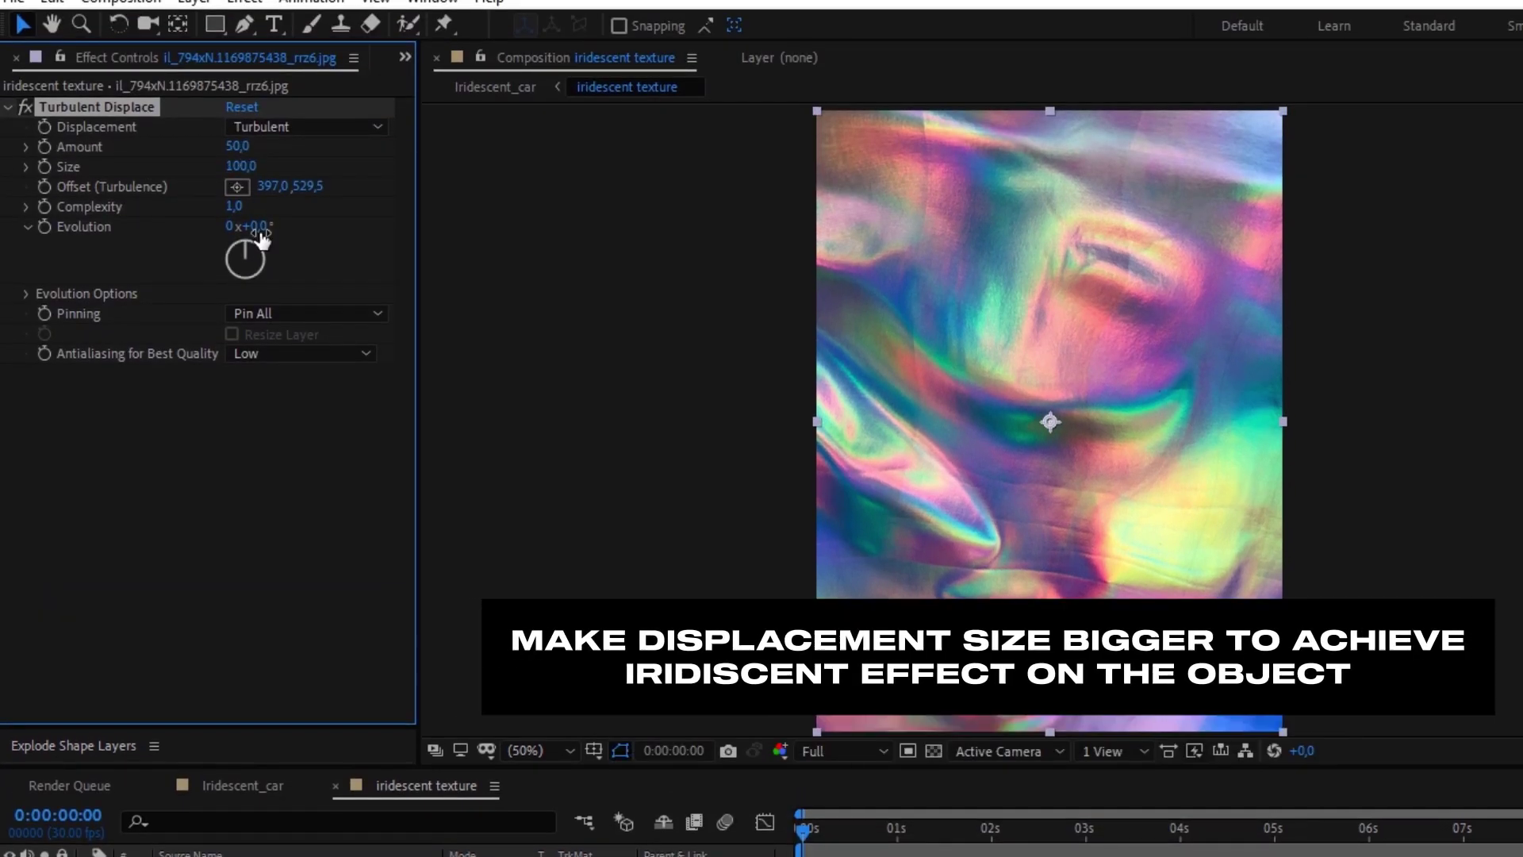
Set the Turbulent Displace size to 137 and amount to 26, testing the distortion by varying Evolution.
drag(261, 232, 507, 216)
drag(242, 166, 288, 167)
drag(260, 230, 506, 230)
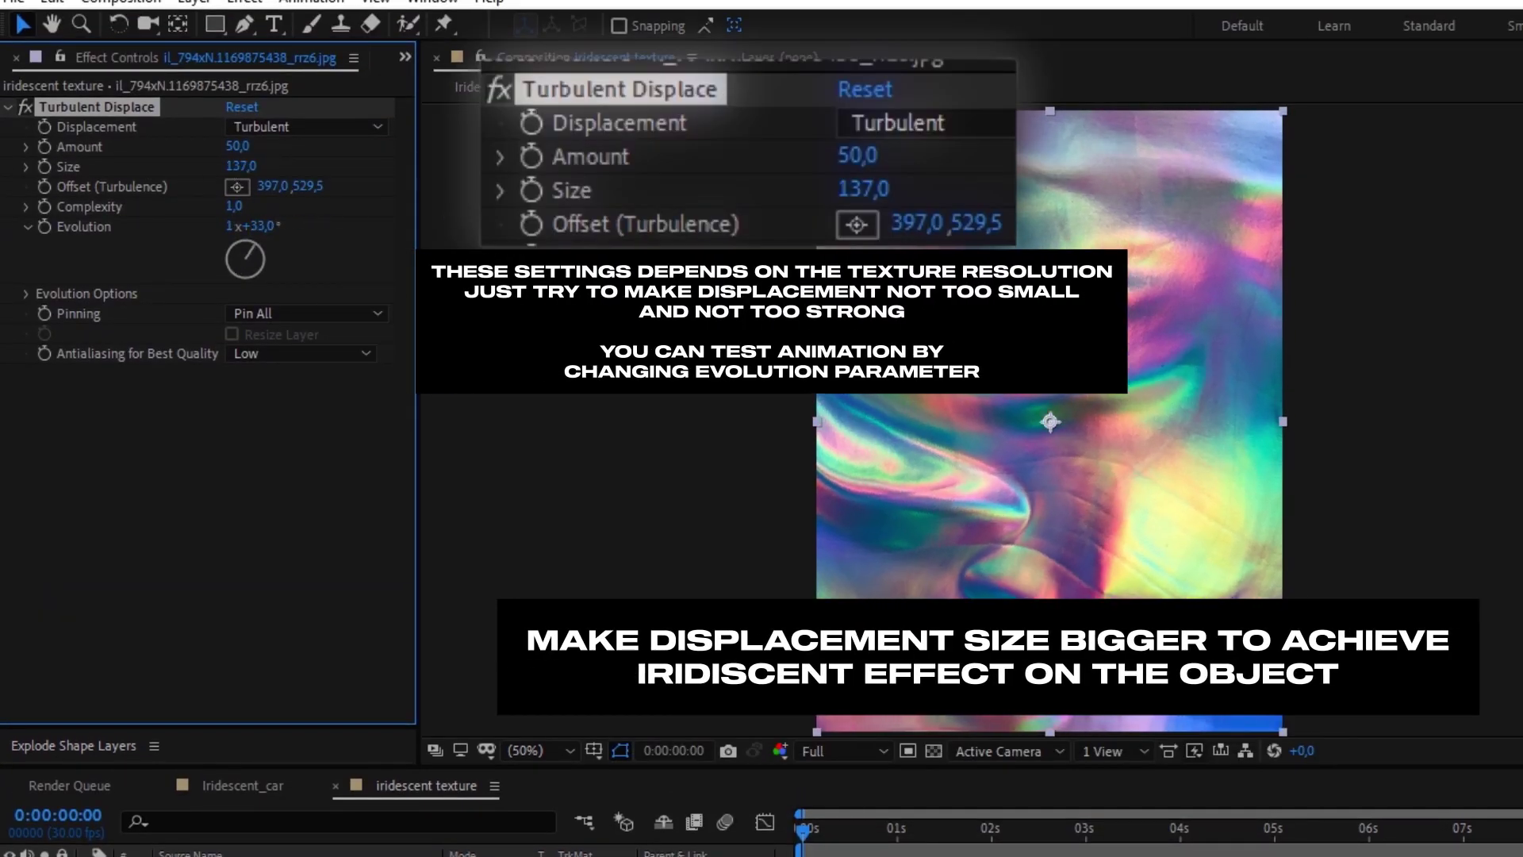
drag(239, 148, 193, 153)
drag(272, 229, 1396, 230)
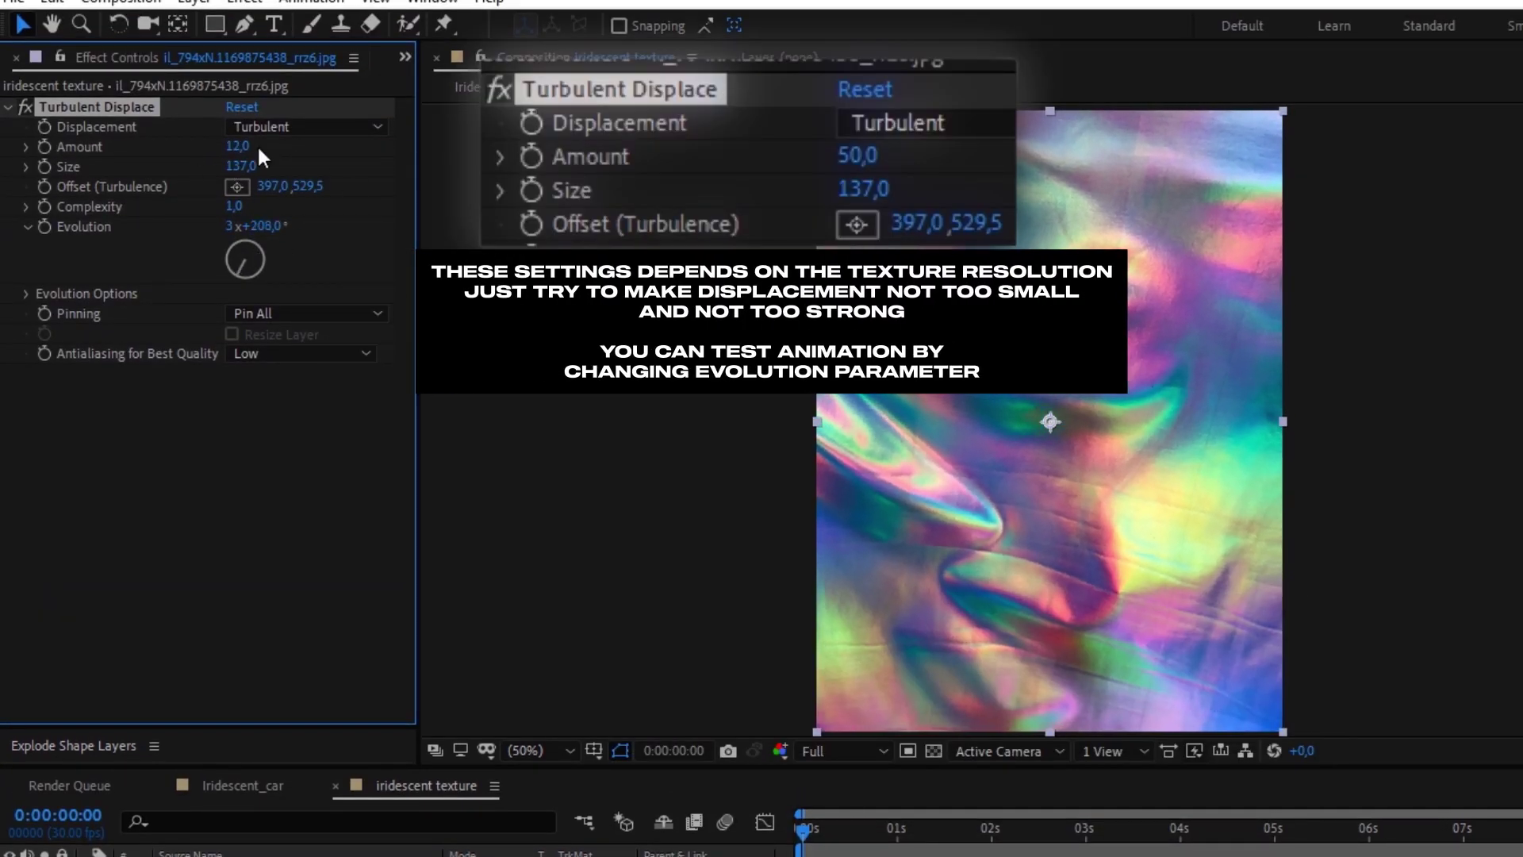
drag(260, 148, 260, 146)
drag(247, 234, 1388, 232)
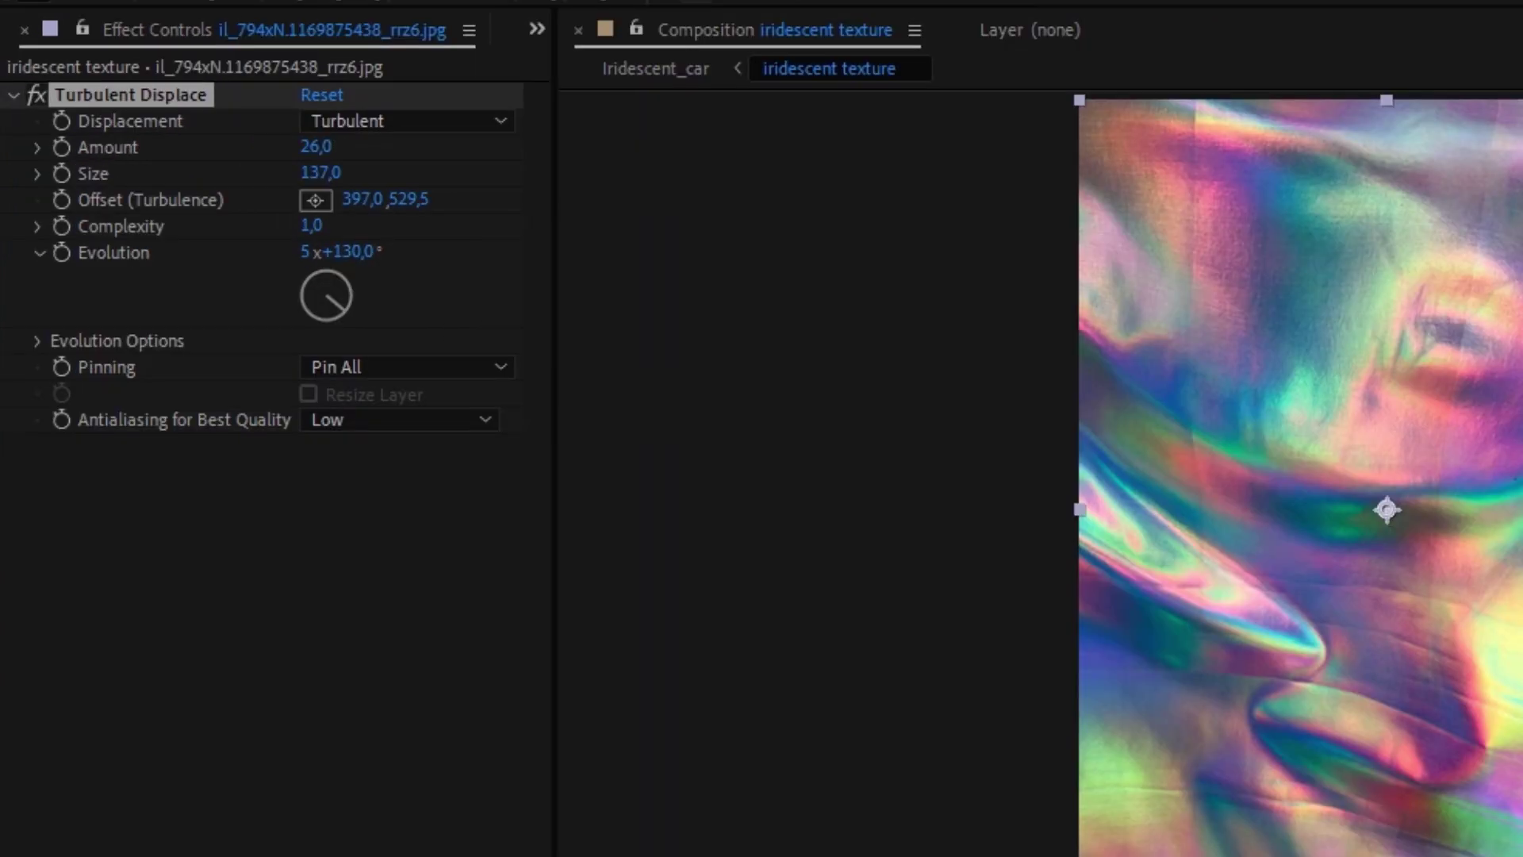
Add the expression time*300 to the Turbulent Displace Evolution property and preview the texture animation.
alt+click(45, 226)
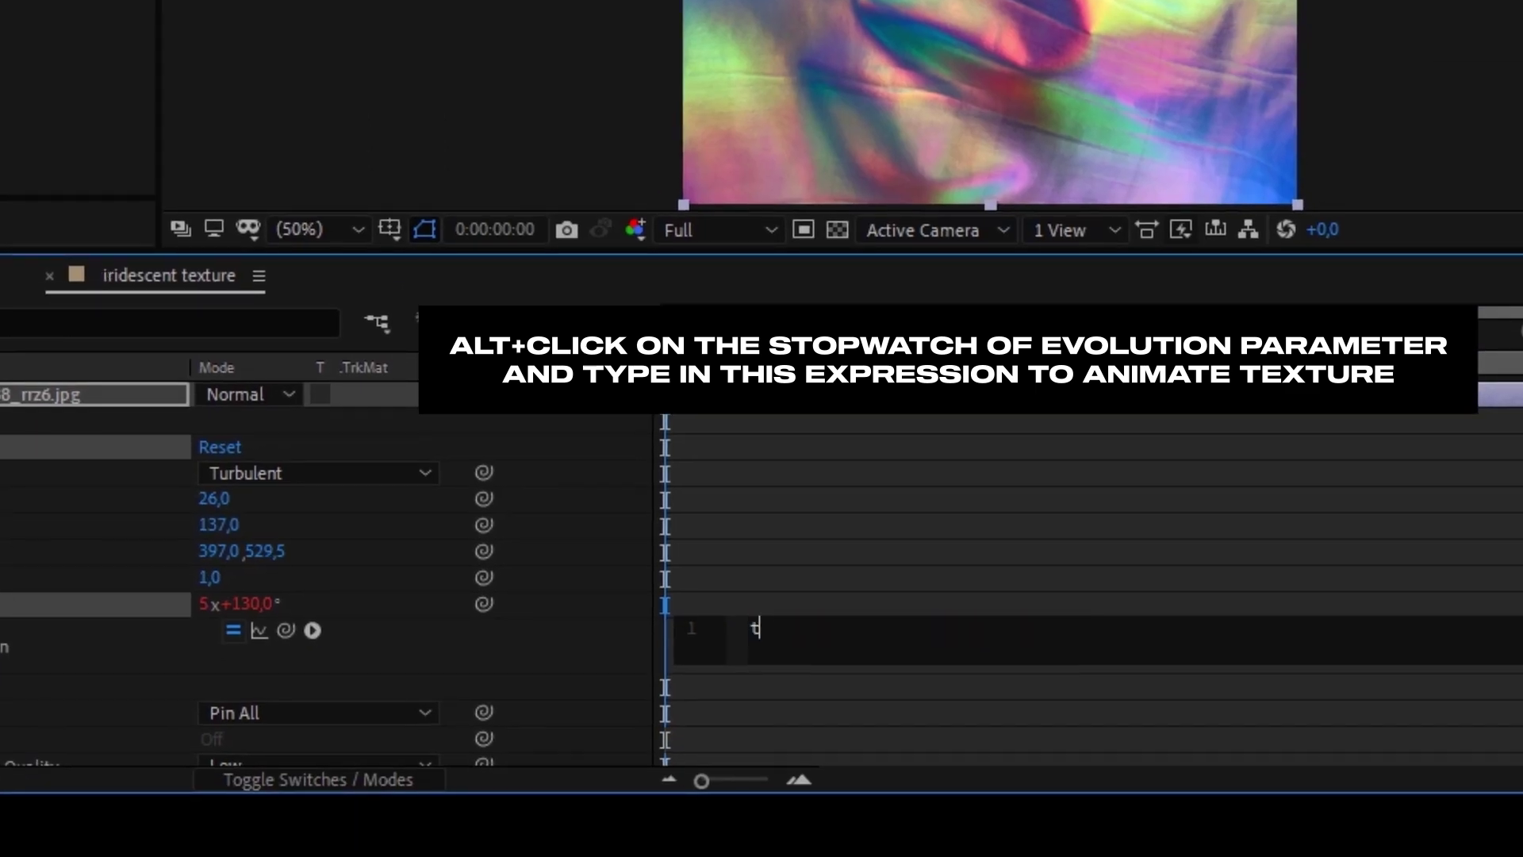
text(time*300)
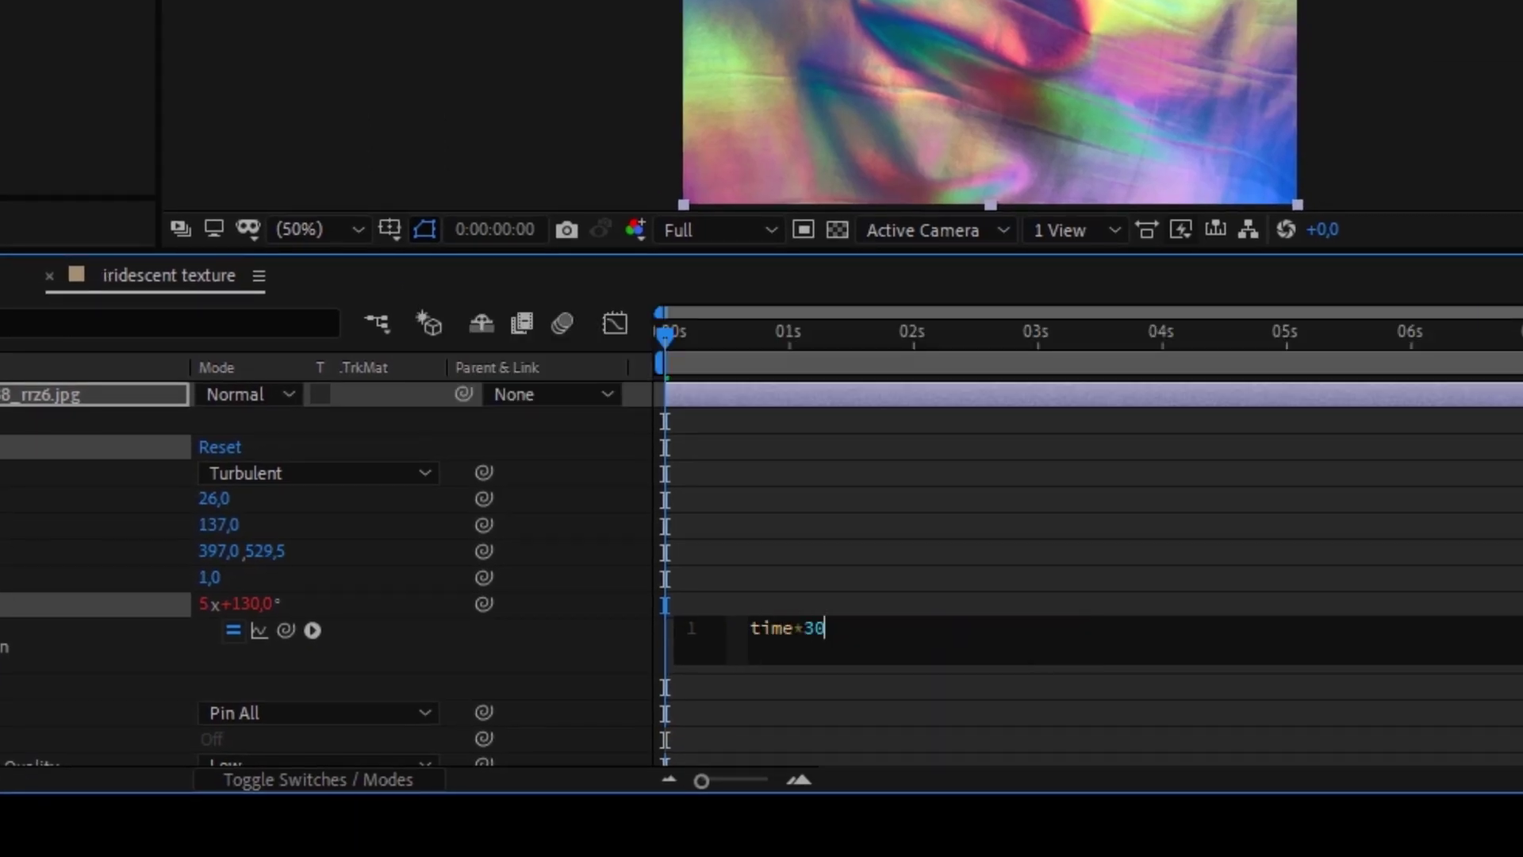
click(960, 490)
key(space)
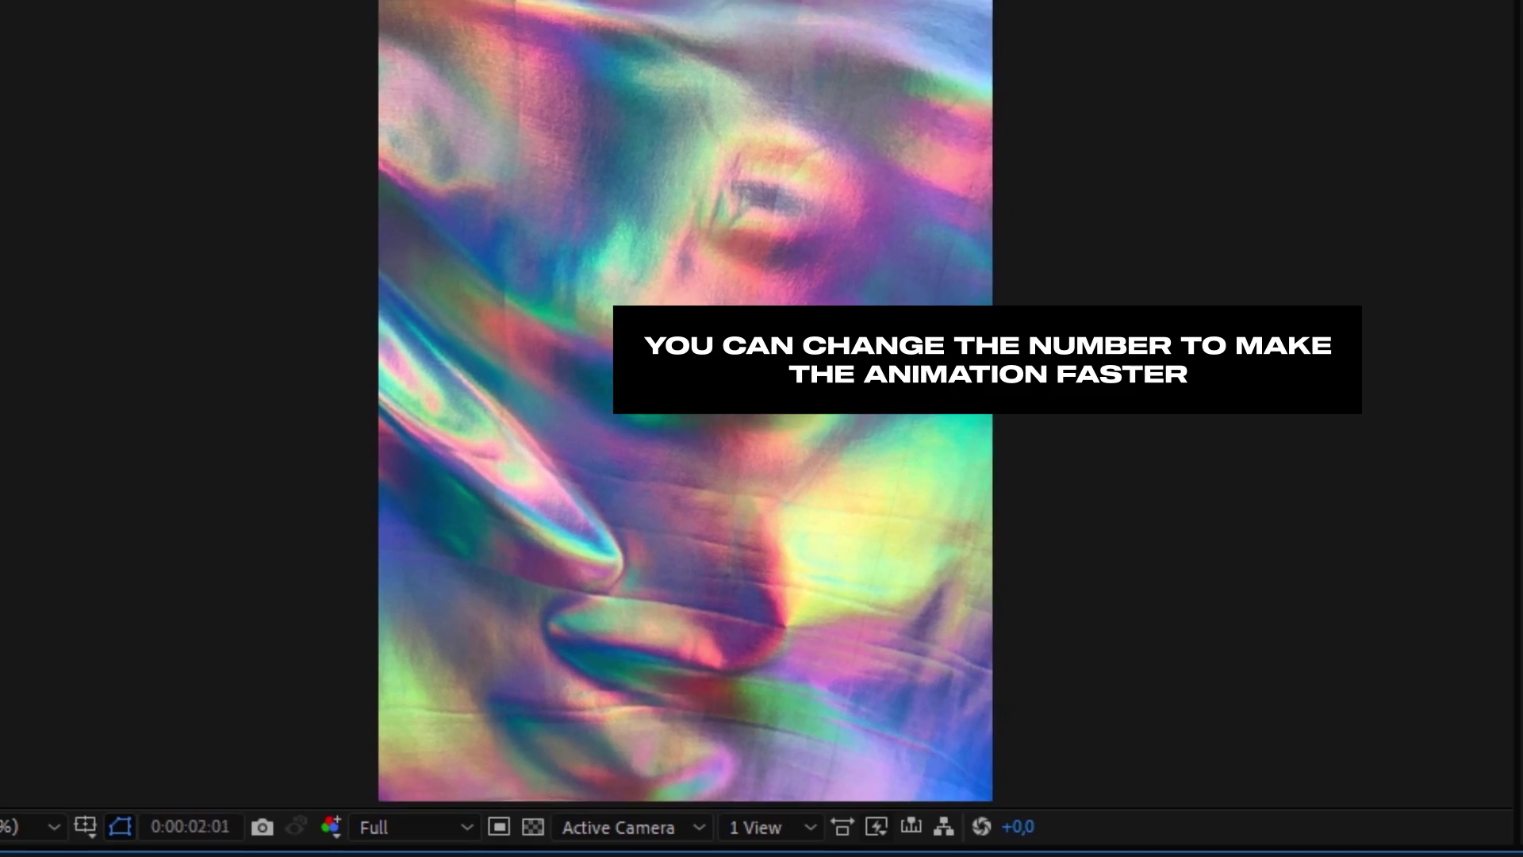